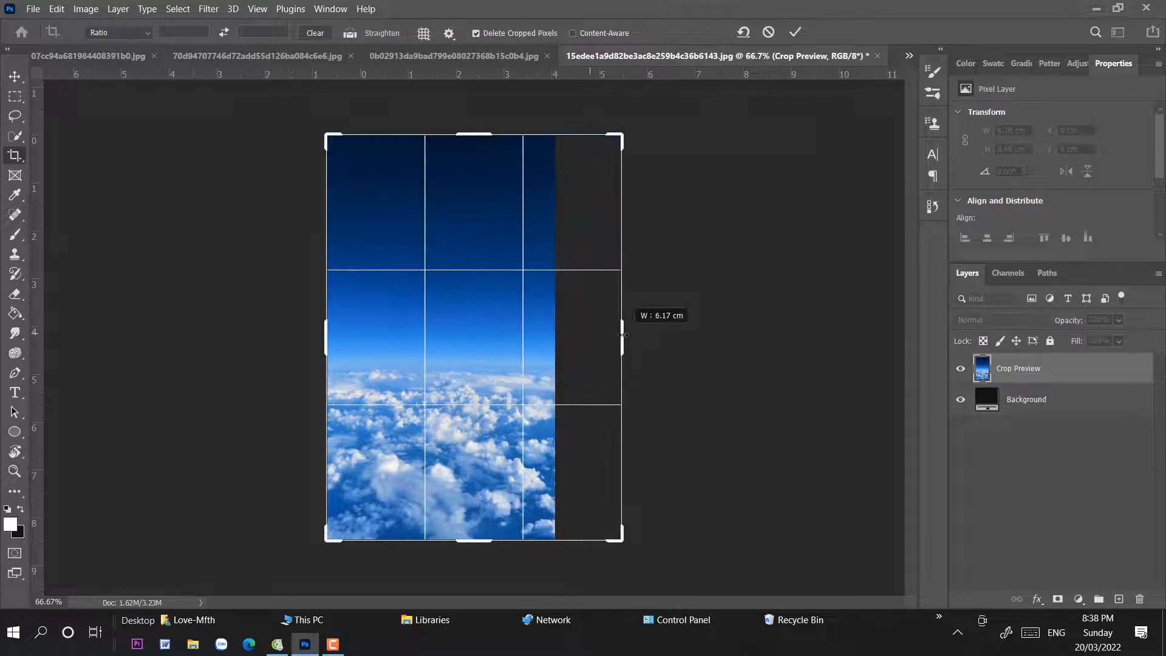
- Extend the sky image's canvas upward and to the right with Crop to about 9.02 × 10.49 cm
drag(474, 134, 475, 110)
drag(629, 337, 690, 337)
drag(474, 109, 474, 87)
key(Return)
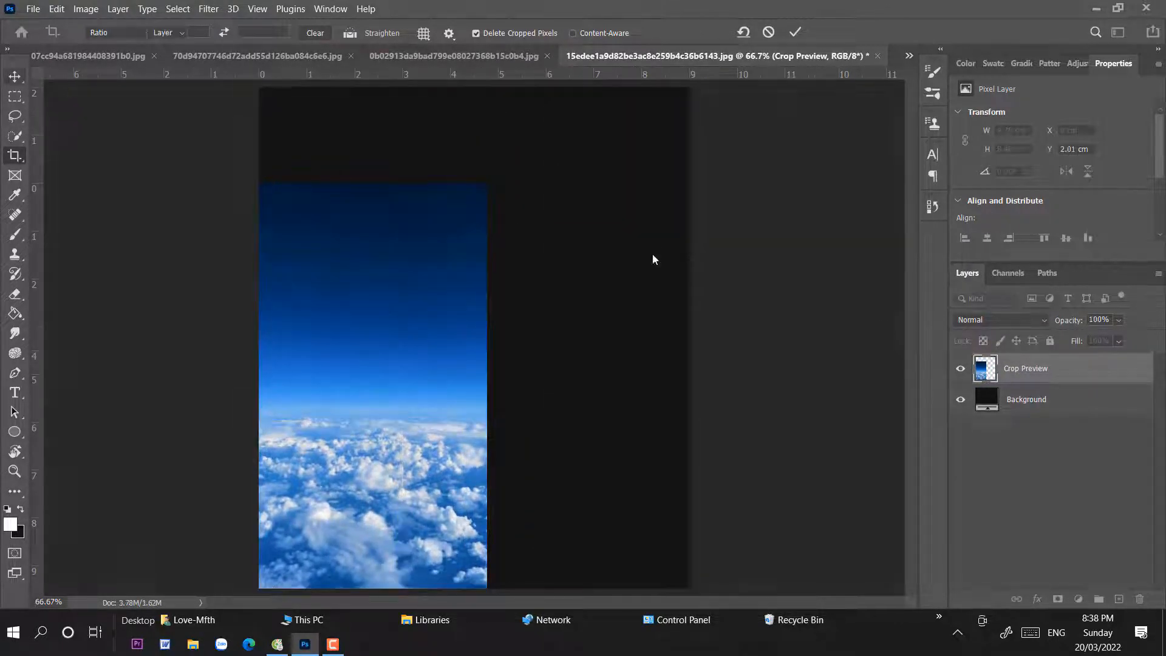
- Select the empty canvas above and beside the sky, slightly overlapping the image, and fill it with Content-Aware Fill
key(m)
drag(255, 84, 759, 211)
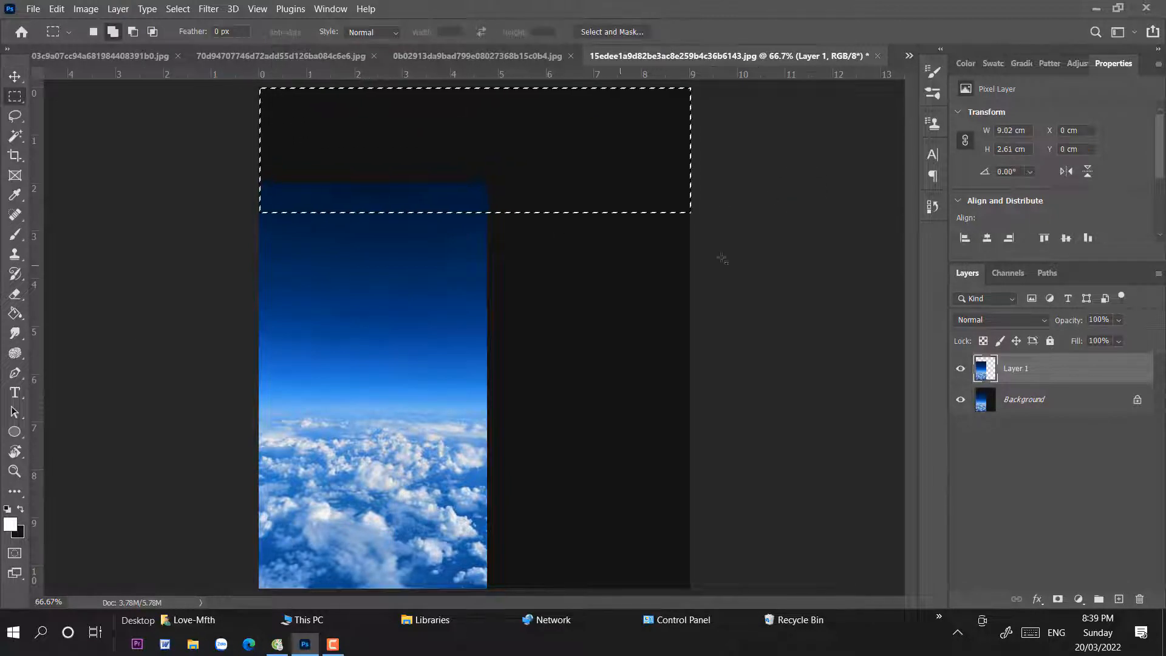
drag(718, 592, 476, 211)
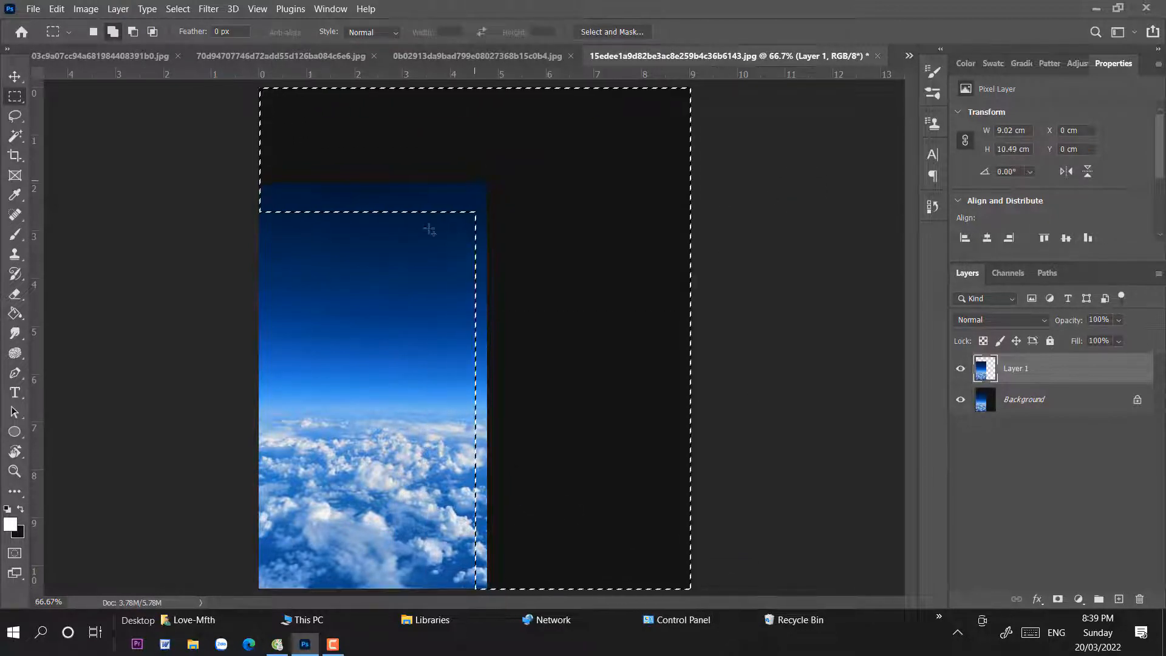
click(14, 77)
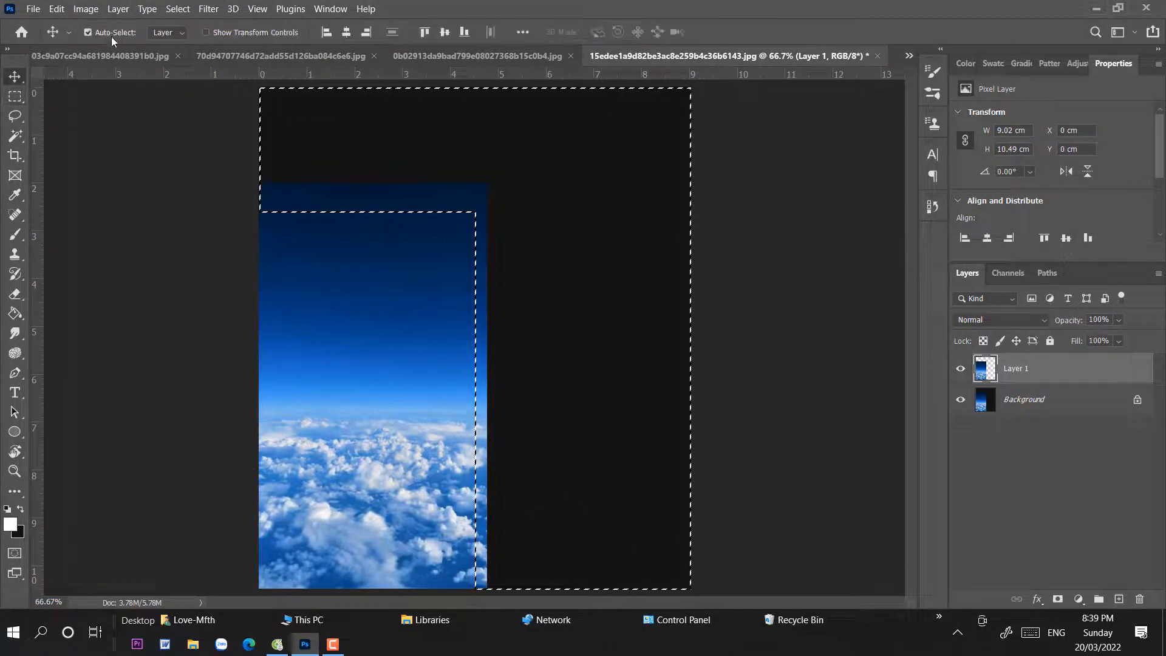
click(57, 10)
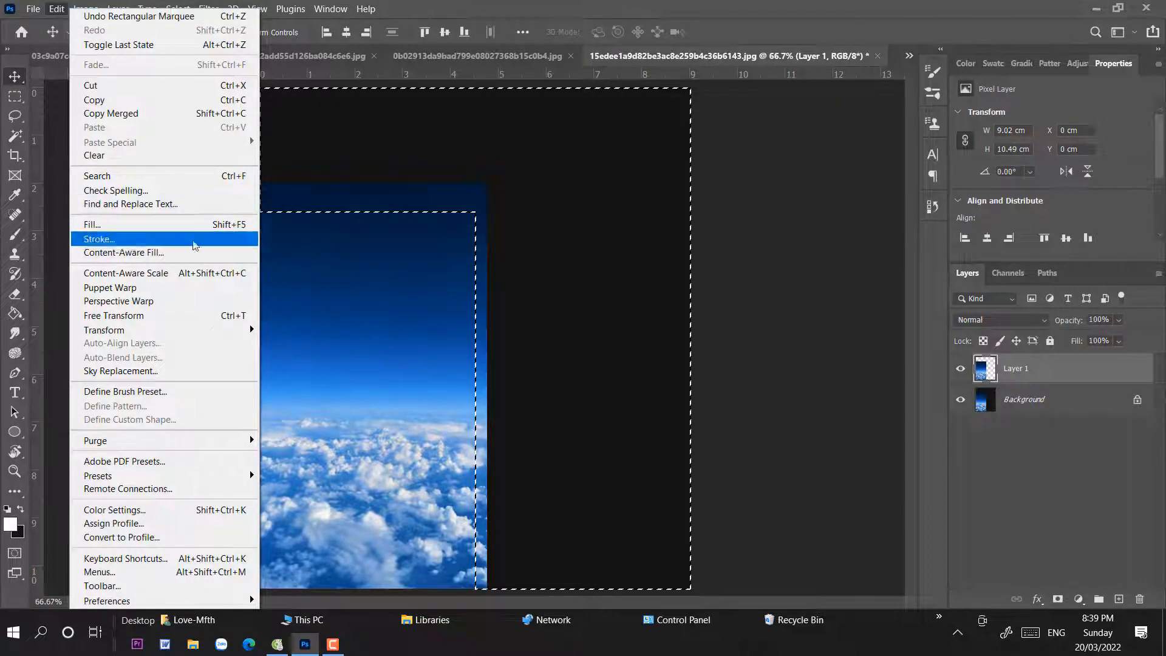
click(161, 253)
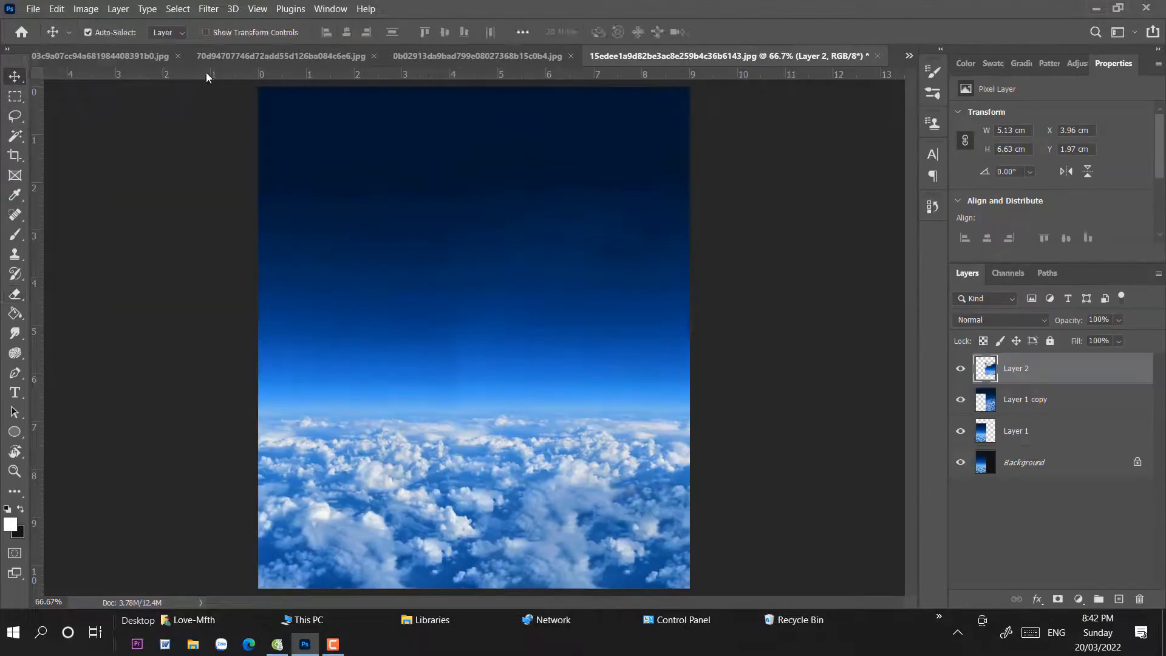
- In the sea turtle image, duplicate the background layer and remove the background around the turtle on the copy
click(141, 56)
key(ctrl+j)
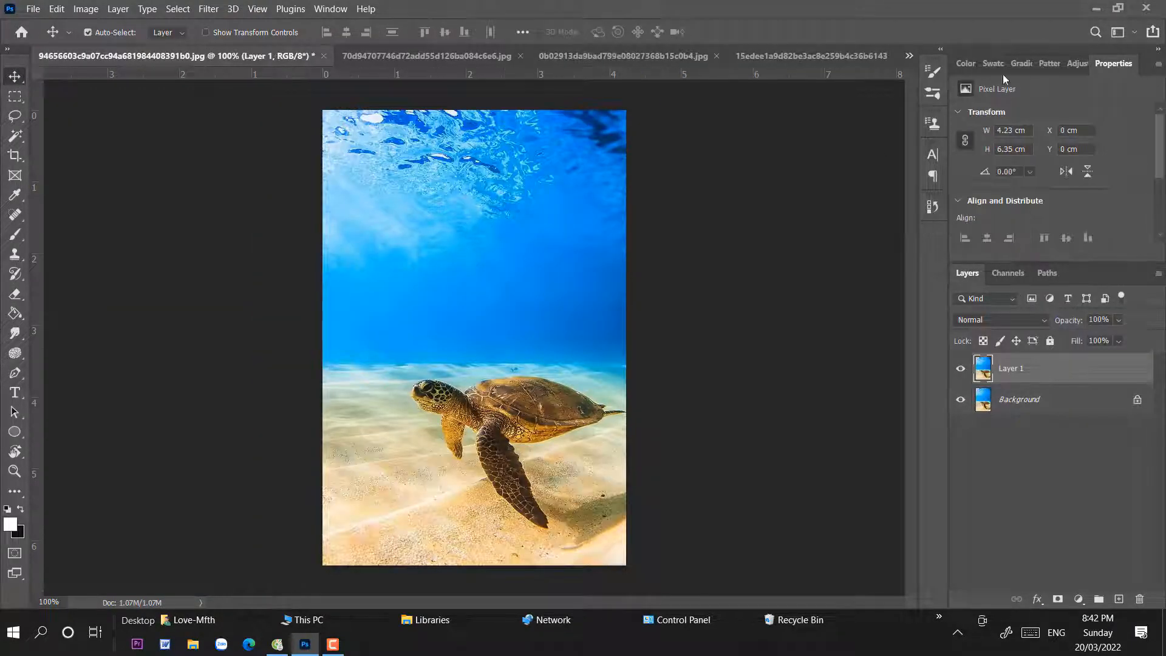
scroll(1074, 173, down, 3)
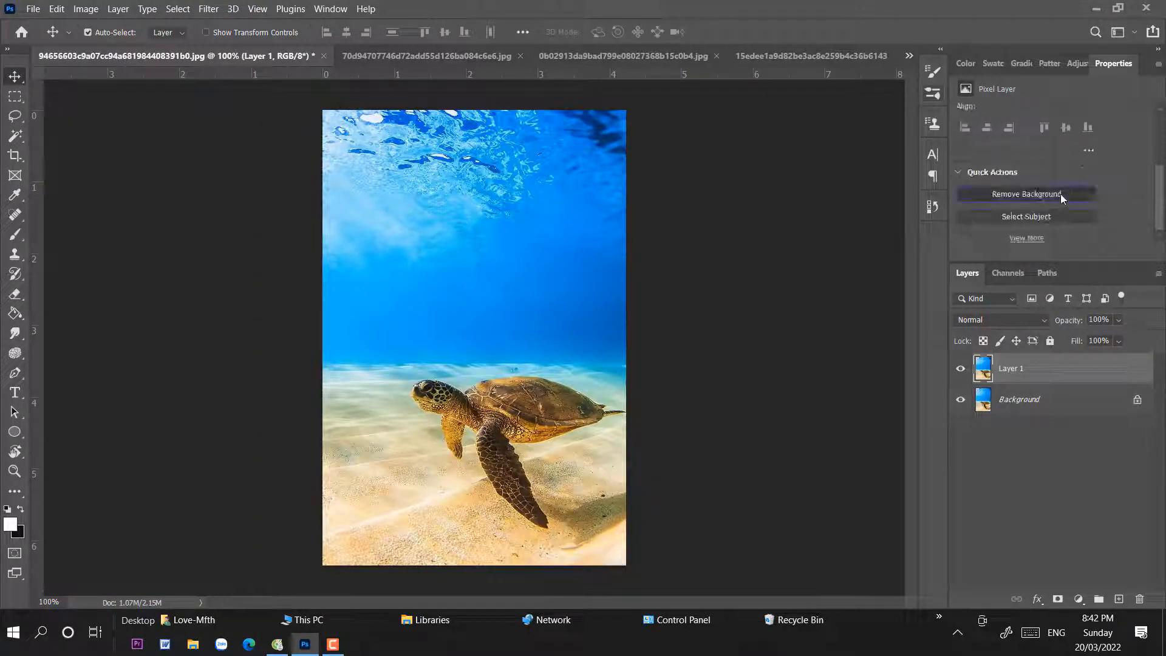
click(1061, 194)
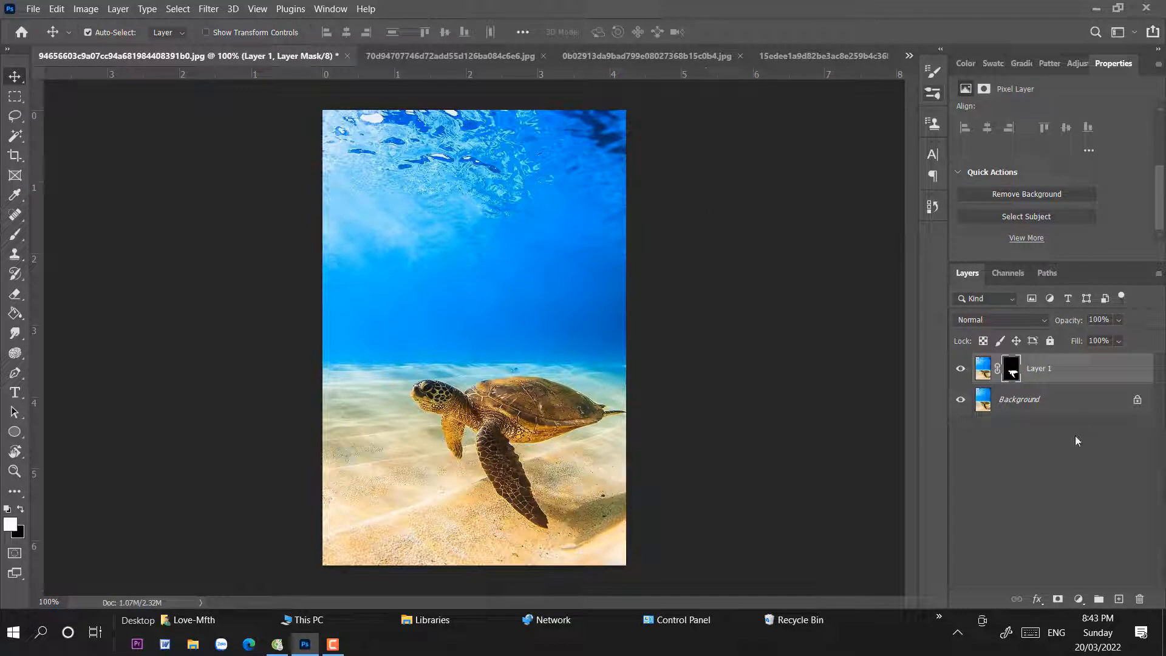
- Bring the cut-out turtle into the upper sky of the extended sky image and enlarge its layer to 6.45 × 9.67 cm
click(960, 399)
click(960, 399)
drag(1074, 369, 480, 157)
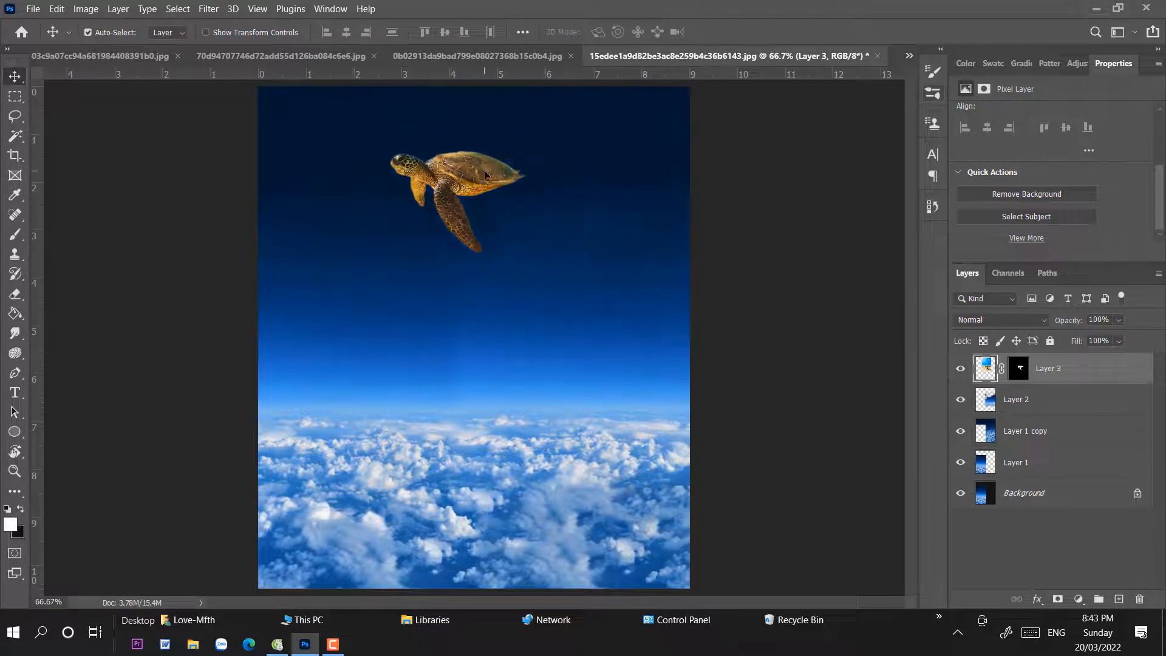
key(ctrl+t)
drag(533, 276, 494, 225)
key(Return)
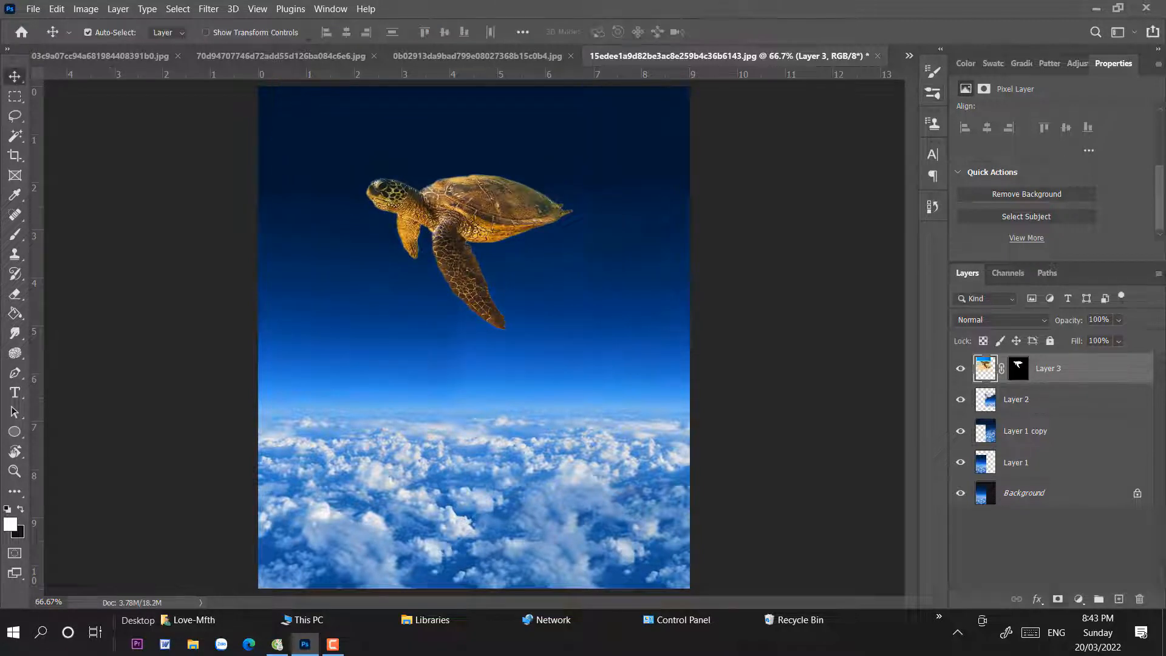
- Add a Color Balance adjustment clipped to the turtle, with midtones at Magenta/Green -3 and Yellow/Blue +23
click(1072, 598)
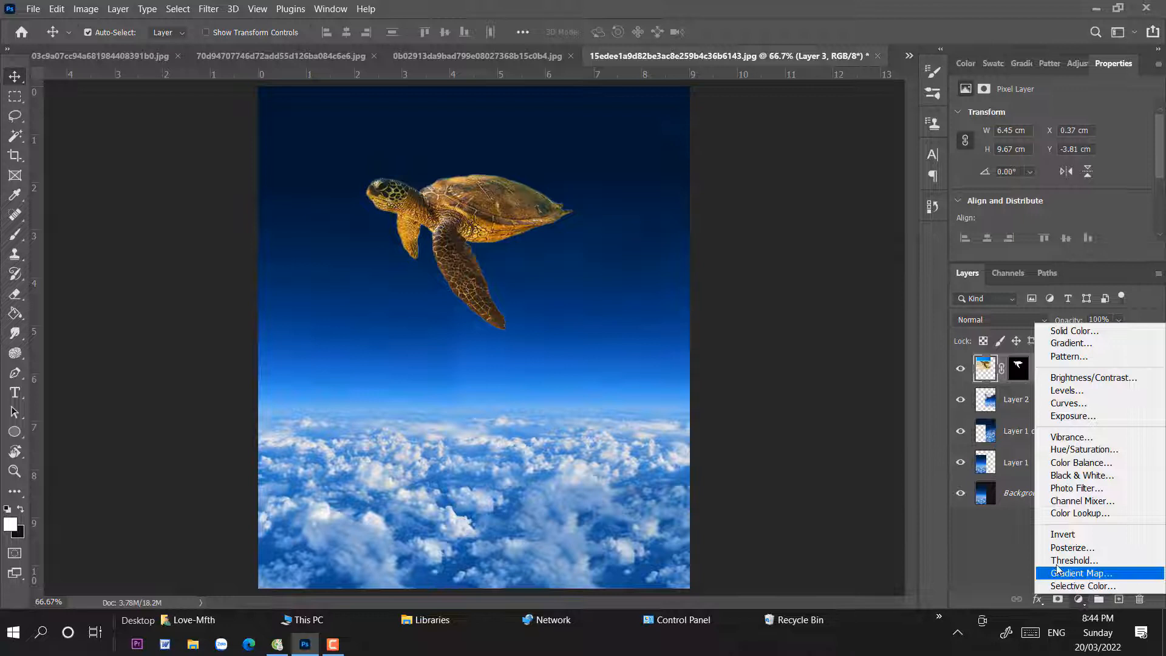
click(1079, 463)
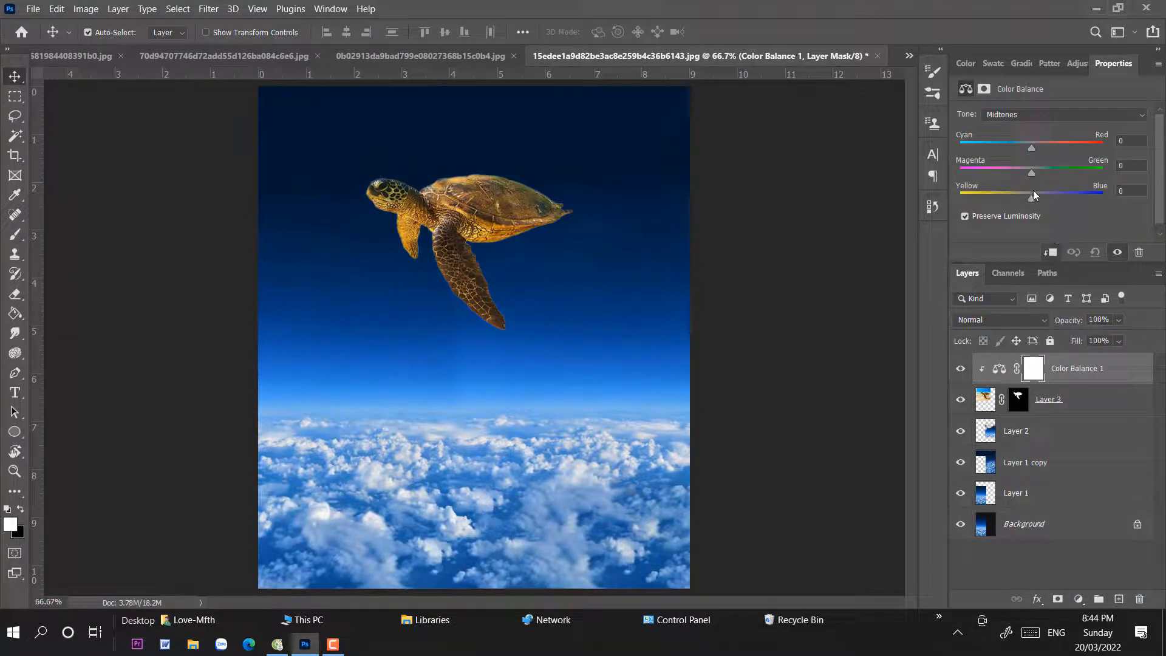
drag(1033, 195, 1025, 172)
- Add a clipped Hue/Saturation adjustment and set Yellows to Hue -18, Saturation -72 and slightly reduced Lightness
click(1080, 598)
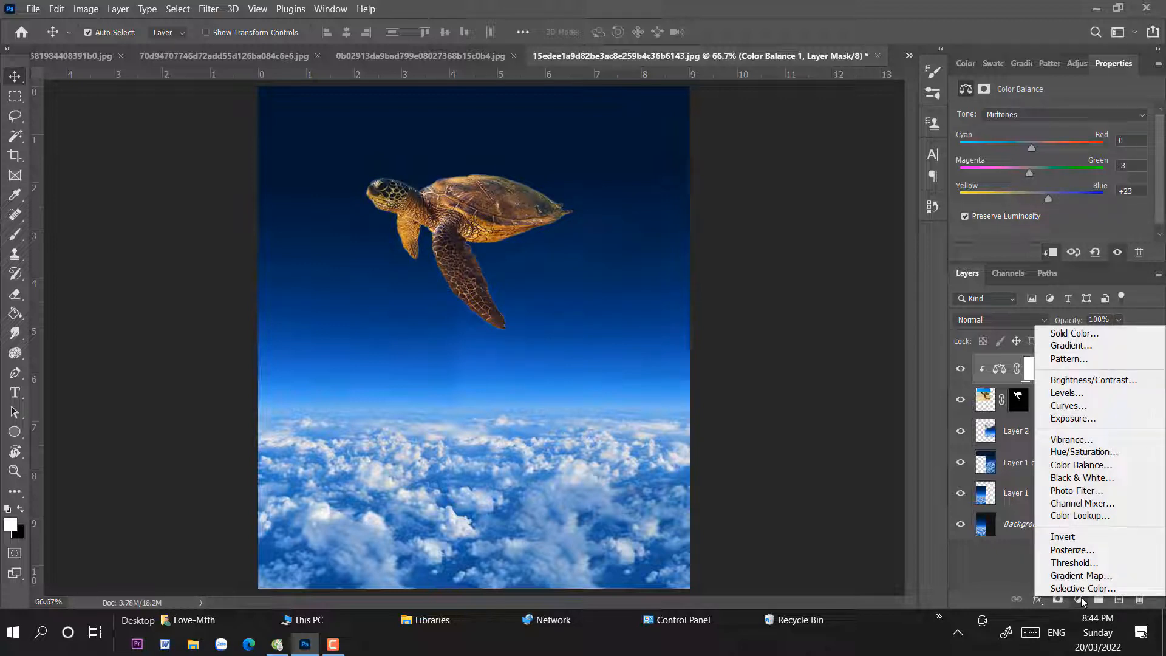
click(1100, 453)
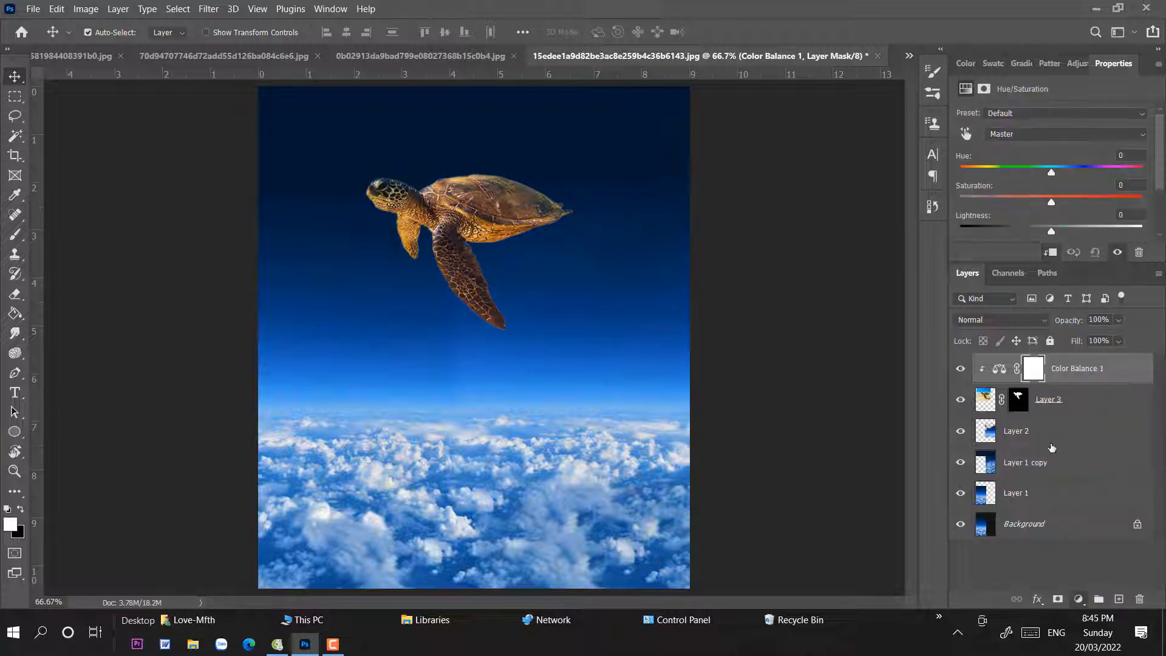
click(1028, 134)
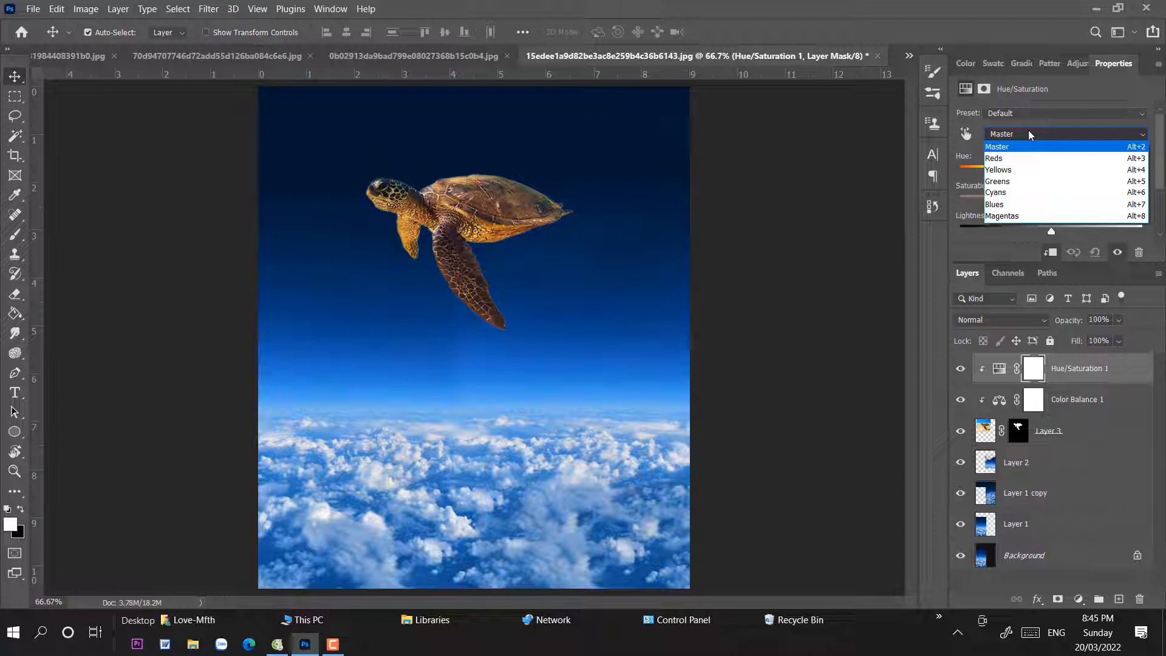
click(1024, 170)
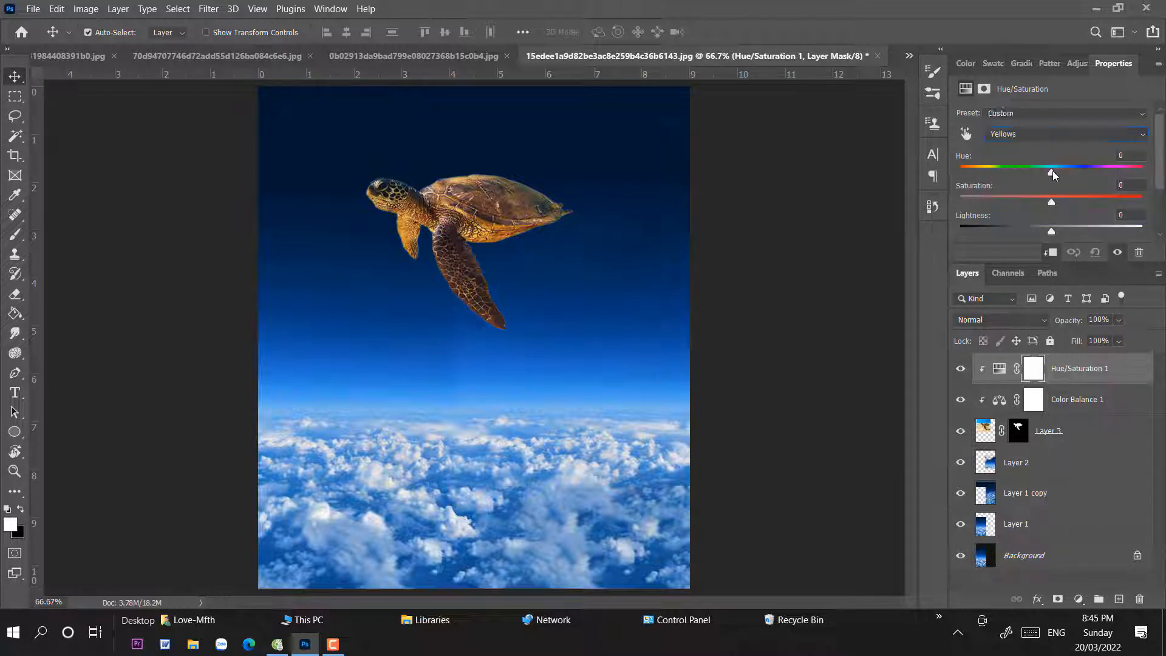
mouse_move(1034, 178)
mouse_down()
mouse_move(1014, 177)
mouse_move(1040, 203)
mouse_move(957, 194)
mouse_move(1036, 175)
mouse_up()
key(ctrl+z)
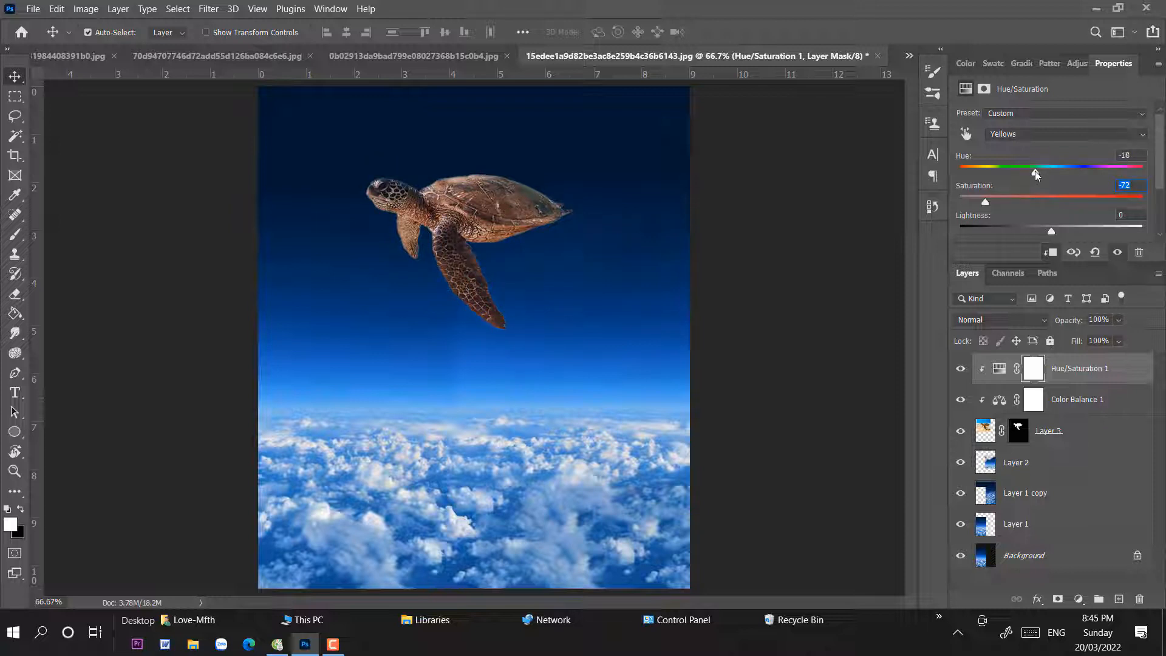
mouse_move(1047, 234)
mouse_down()
mouse_move(983, 235)
mouse_move(1036, 235)
mouse_up()
- Set the Master range of the Hue/Saturation adjustment to Hue -5 and Saturation -27
click(1025, 134)
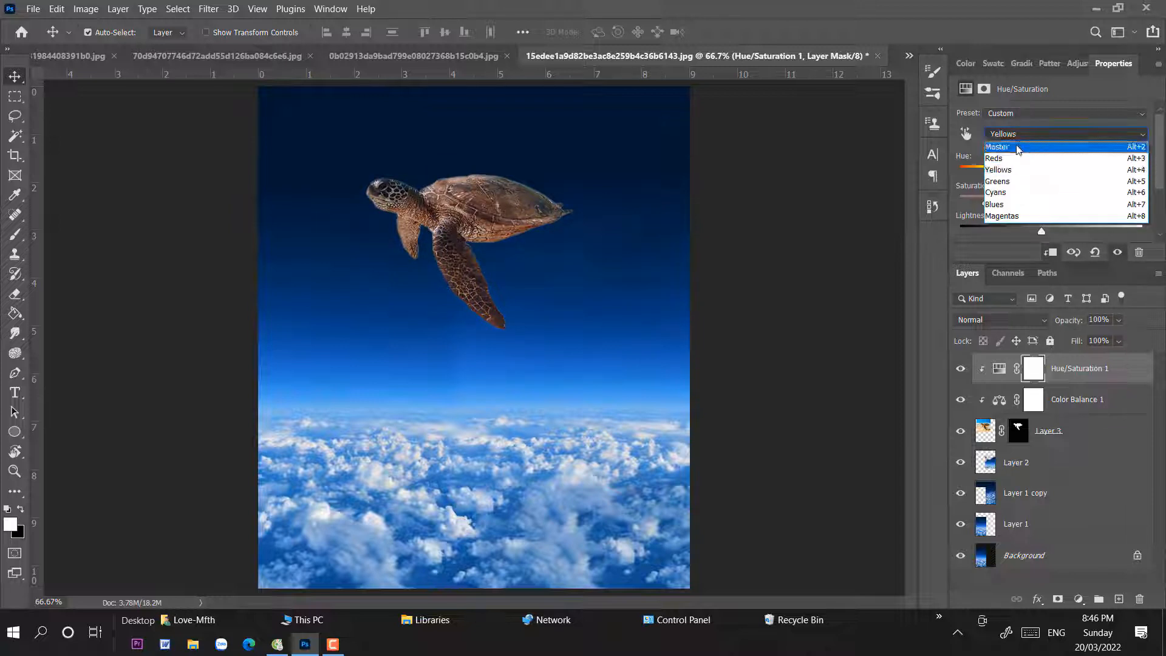
click(1019, 148)
drag(1051, 174, 1036, 204)
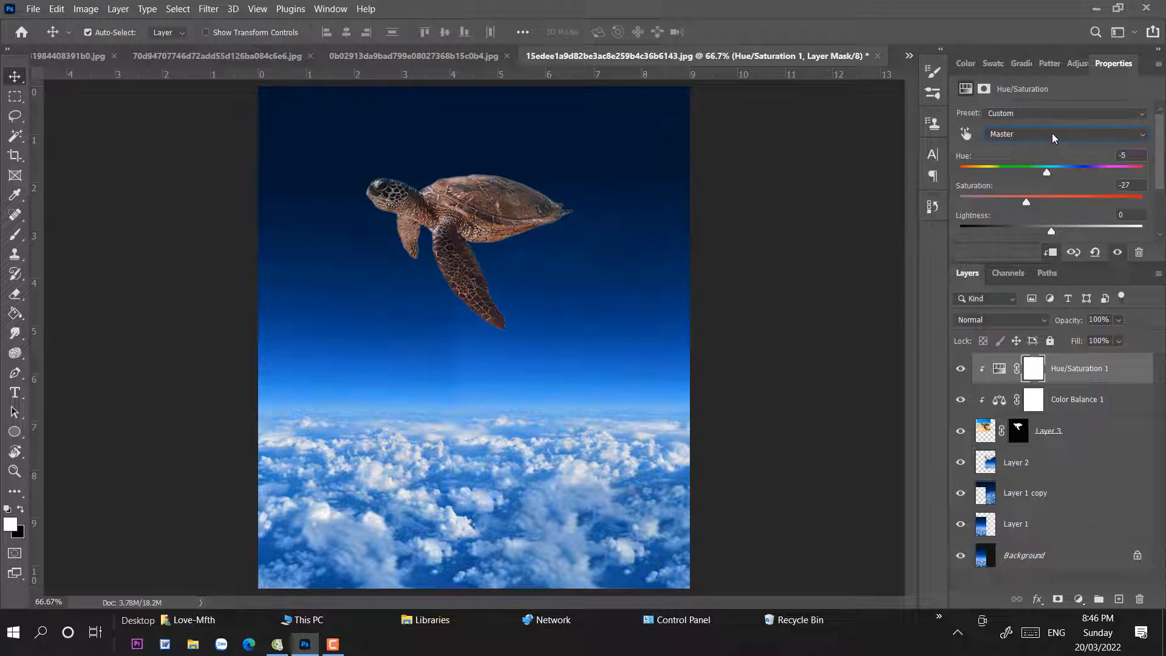
- In the Hue/Saturation adjustment, shift the Magentas hue slightly upward and set the Blues hue to +23
click(1052, 134)
click(1021, 214)
mouse_move(1052, 174)
mouse_down()
mouse_move(1087, 176)
mouse_move(1062, 174)
mouse_up()
click(1054, 139)
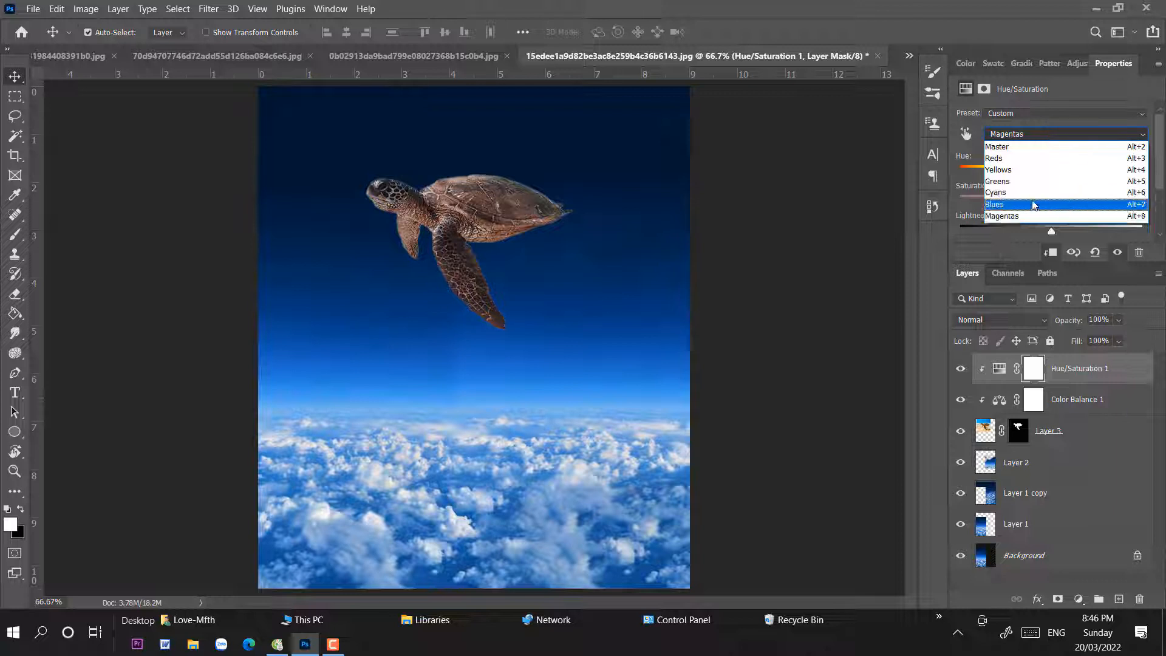
click(1055, 204)
drag(1054, 171, 1073, 173)
click(1079, 599)
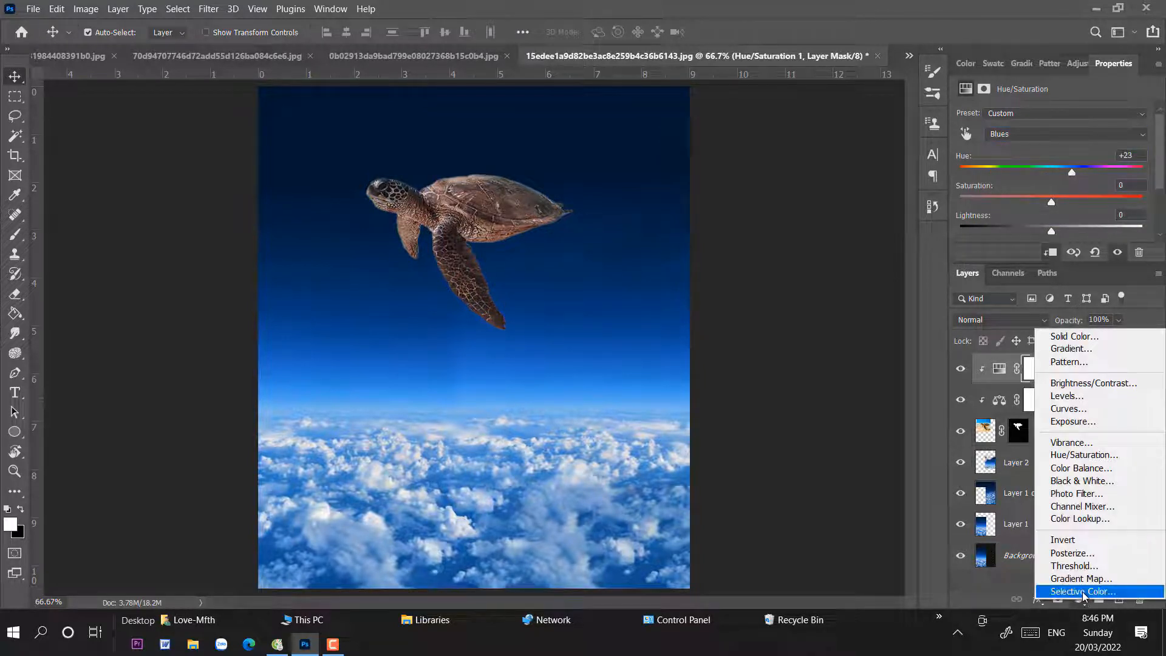
click(878, 422)
- Change the turtle's Color Balance midtones to Cyan/Red -16 and Yellow/Blue +35
double_click(1081, 399)
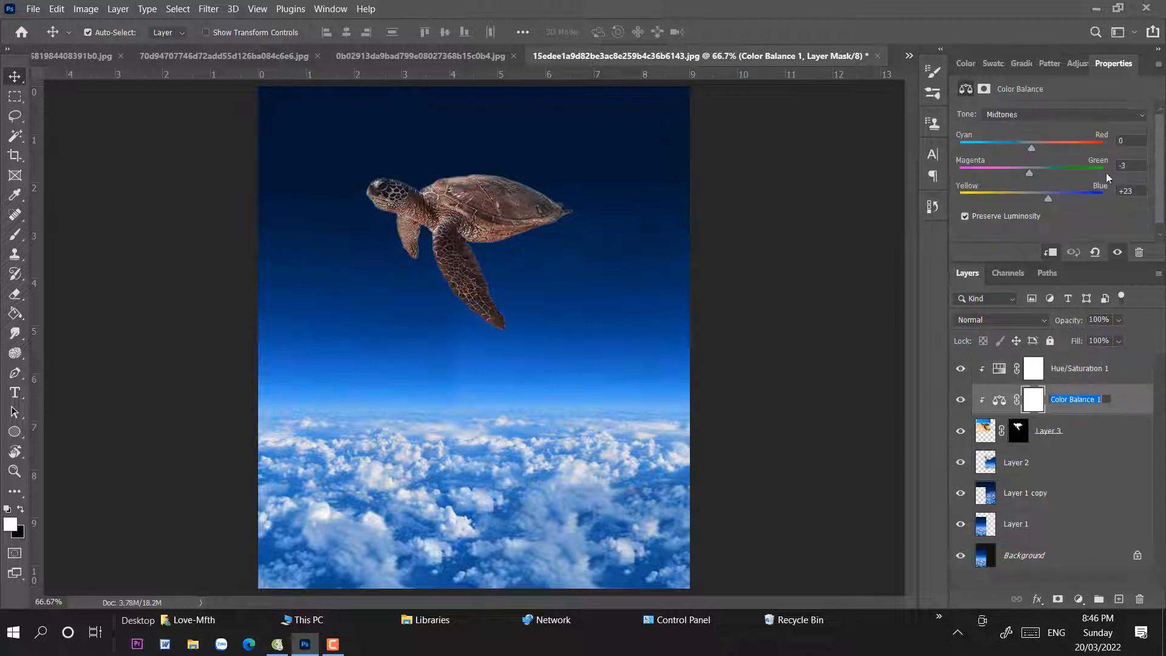
mouse_move(1032, 149)
mouse_down()
mouse_move(1006, 148)
mouse_move(1020, 148)
mouse_up()
drag(1048, 197, 1065, 198)
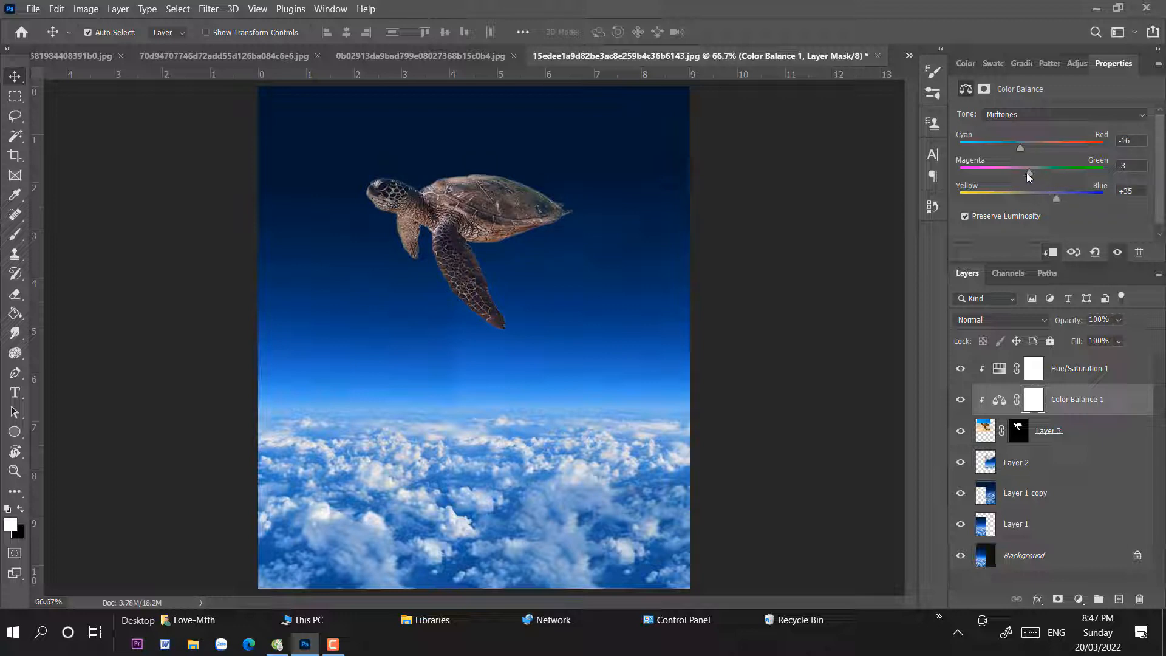
- Add a Brightness/Contrast adjustment directly above the turtle layer, clipped to it, with Brightness -92 and Contrast 52
click(1068, 430)
click(1079, 599)
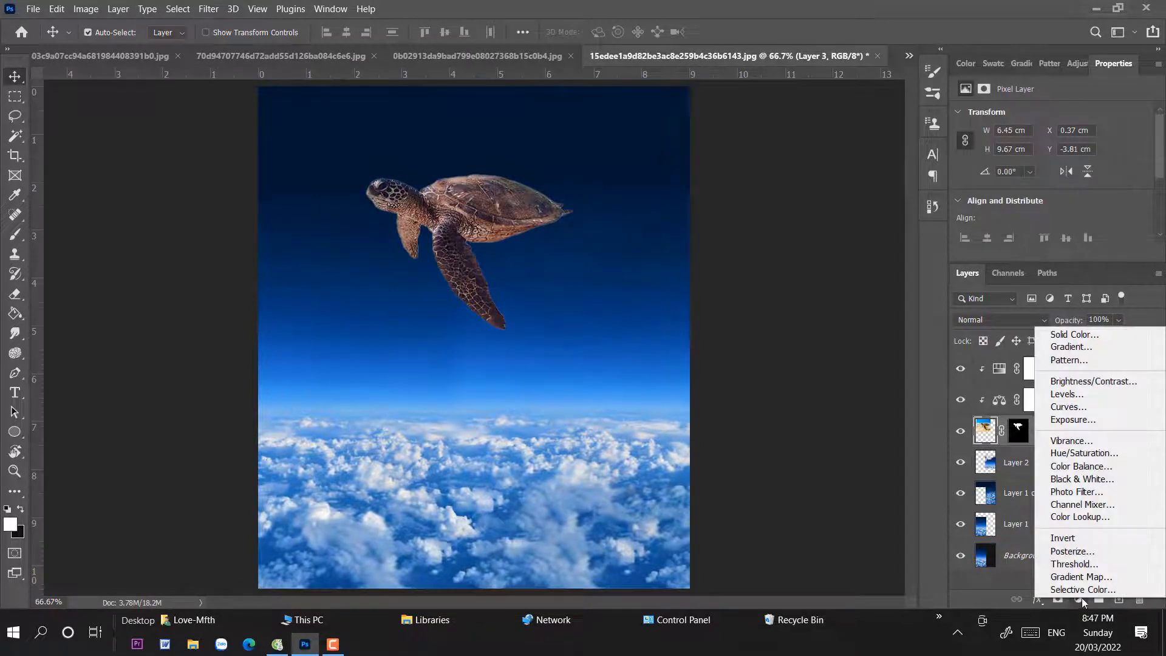
click(1086, 381)
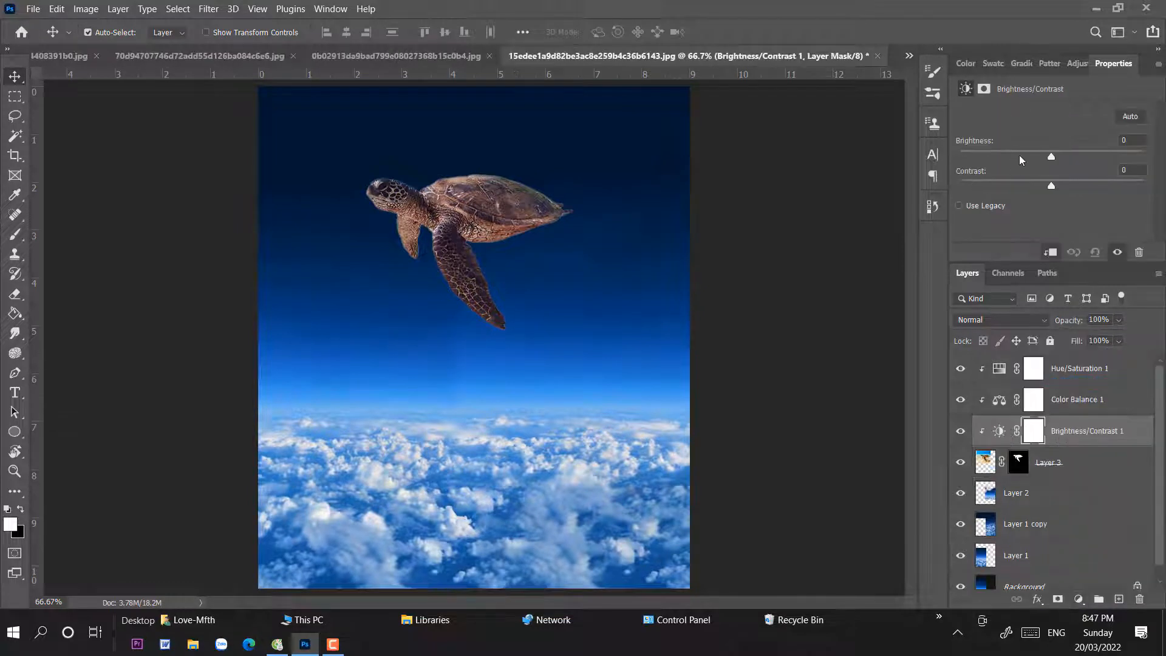
drag(1050, 155, 982, 156)
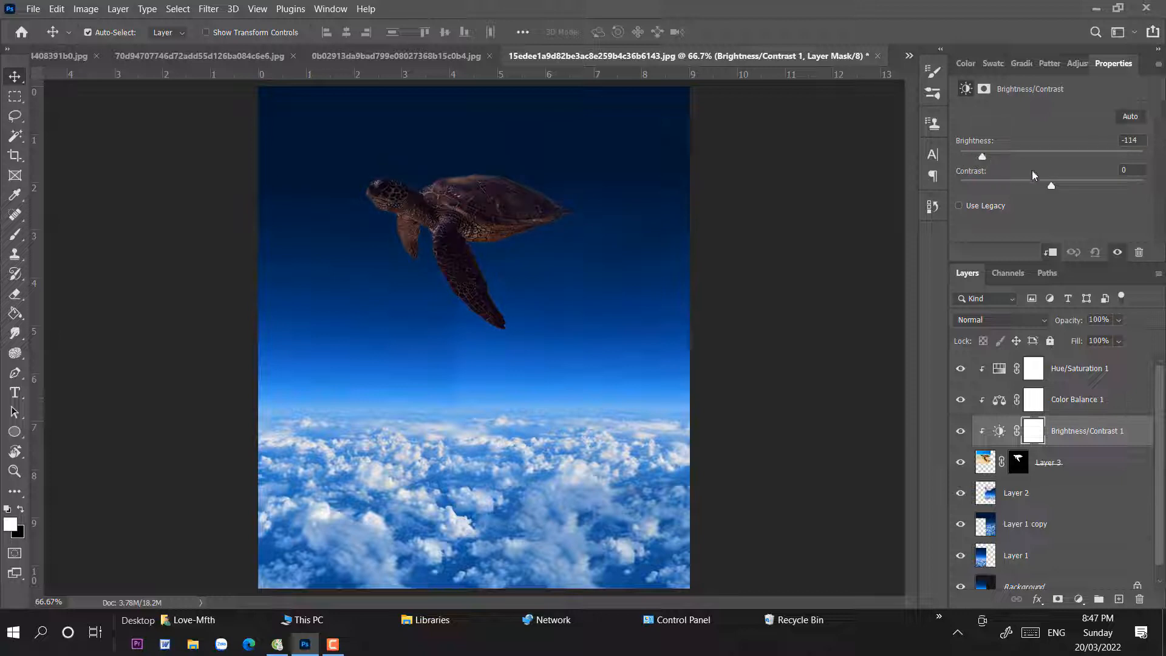
drag(1103, 184, 1106, 184)
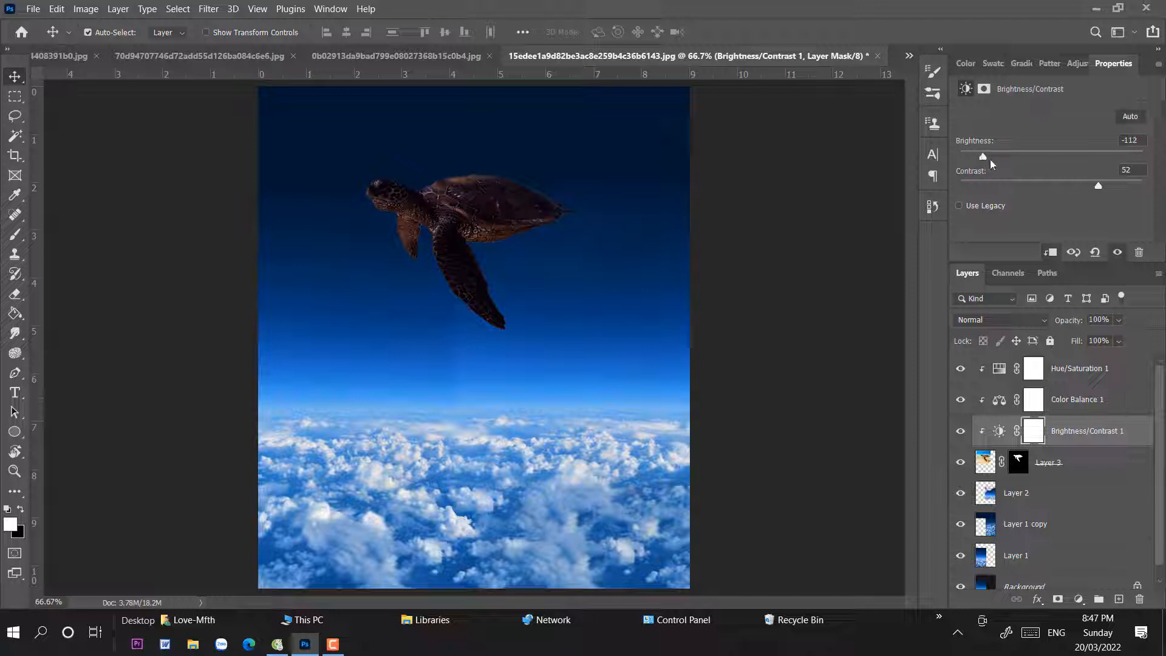
drag(990, 160, 996, 160)
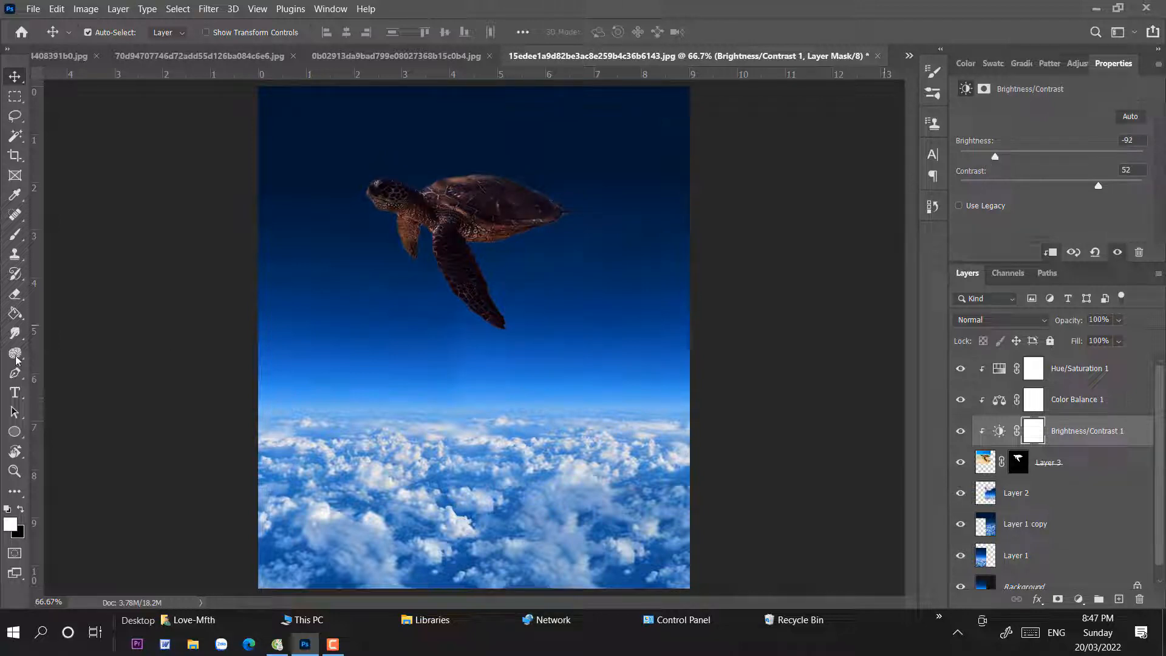
- Paint with a black Brush on the Brightness/Contrast mask over the turtle's flippers and lower shell edge
click(15, 234)
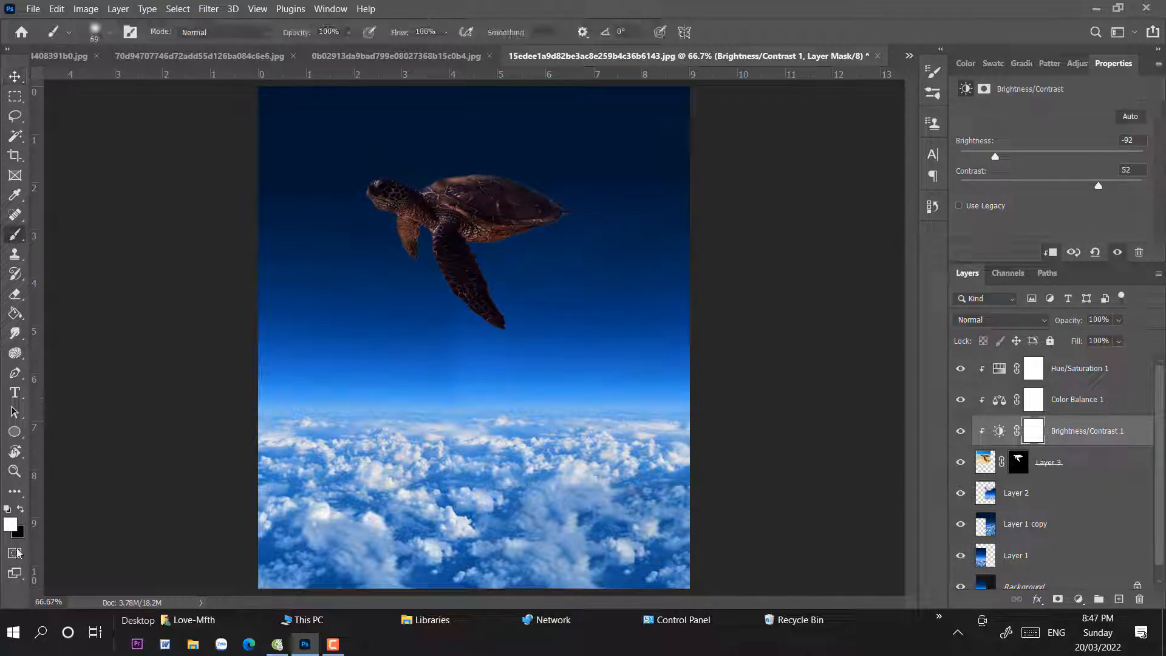
click(22, 508)
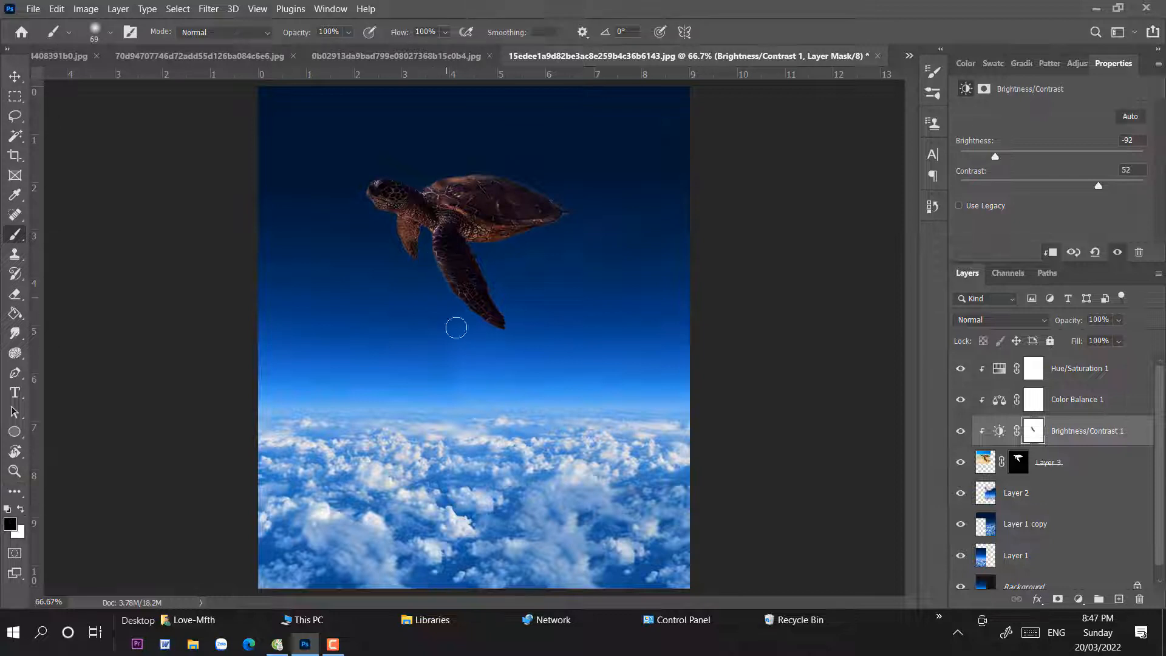
mouse_move(480, 242)
mouse_down()
mouse_move(543, 237)
mouse_move(480, 240)
mouse_up()
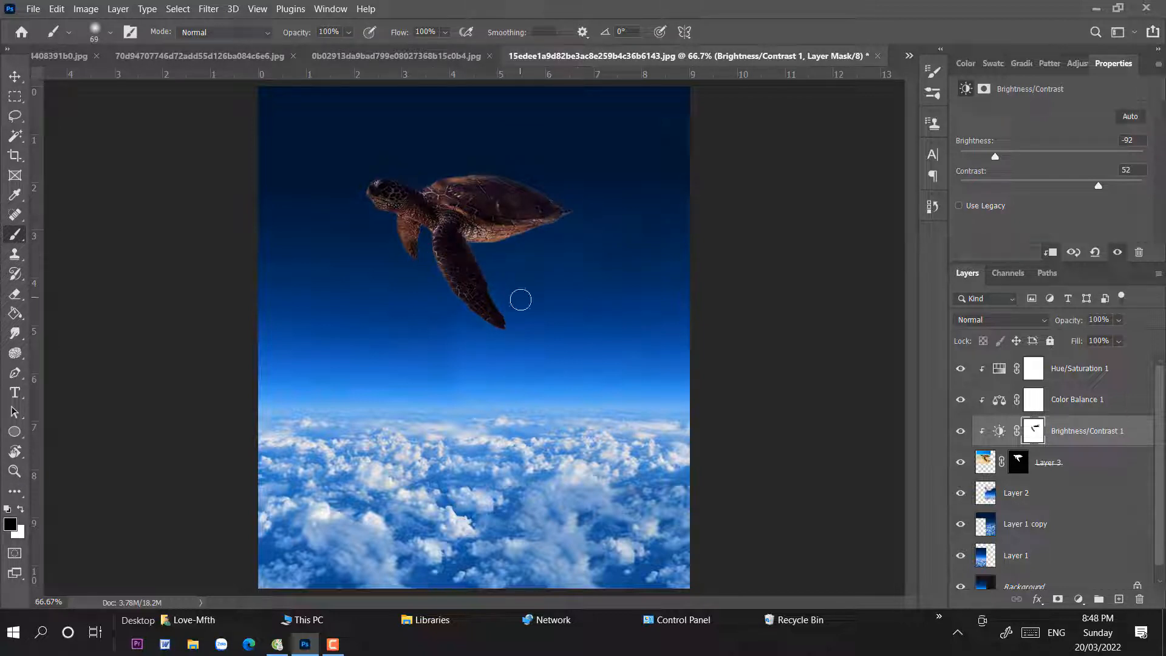
mouse_move(387, 231)
mouse_down()
mouse_move(415, 269)
mouse_move(412, 233)
mouse_move(466, 481)
mouse_up()
- Set the Brush to 52% opacity and size 50, and paint the mask along the turtle's neck, chin and small front flipper
click(349, 32)
click(332, 51)
key(ctrl+plus)
key(ctrl+plus)
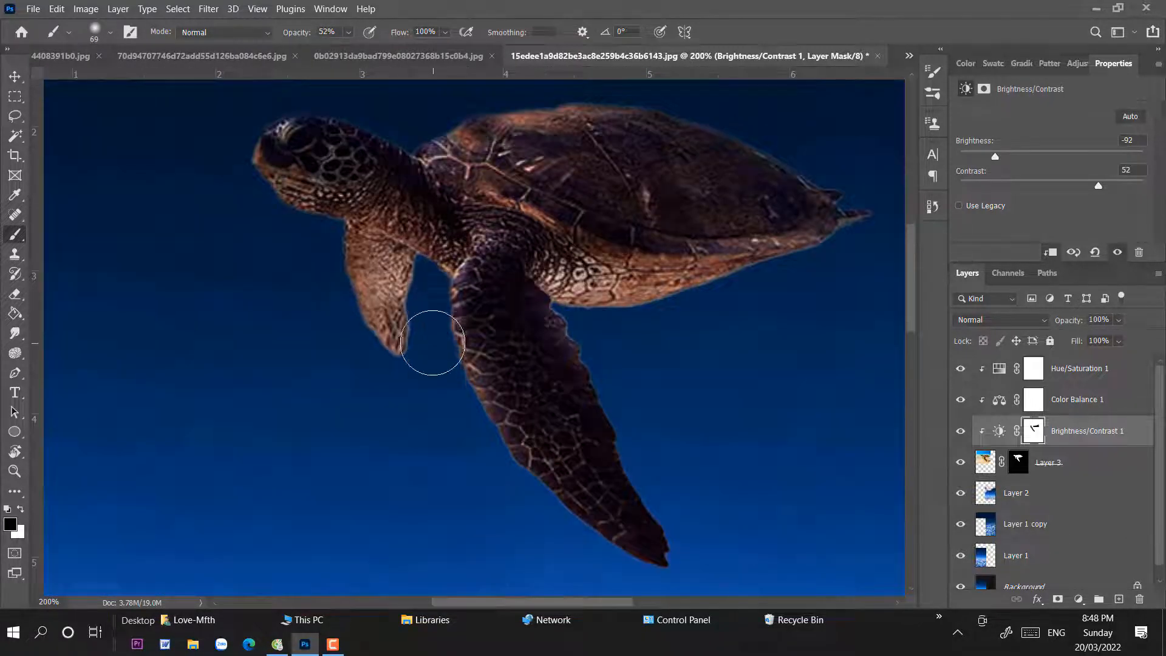
right_click(430, 341)
click(523, 369)
mouse_move(432, 269)
mouse_down()
mouse_move(232, 198)
mouse_move(267, 185)
mouse_up()
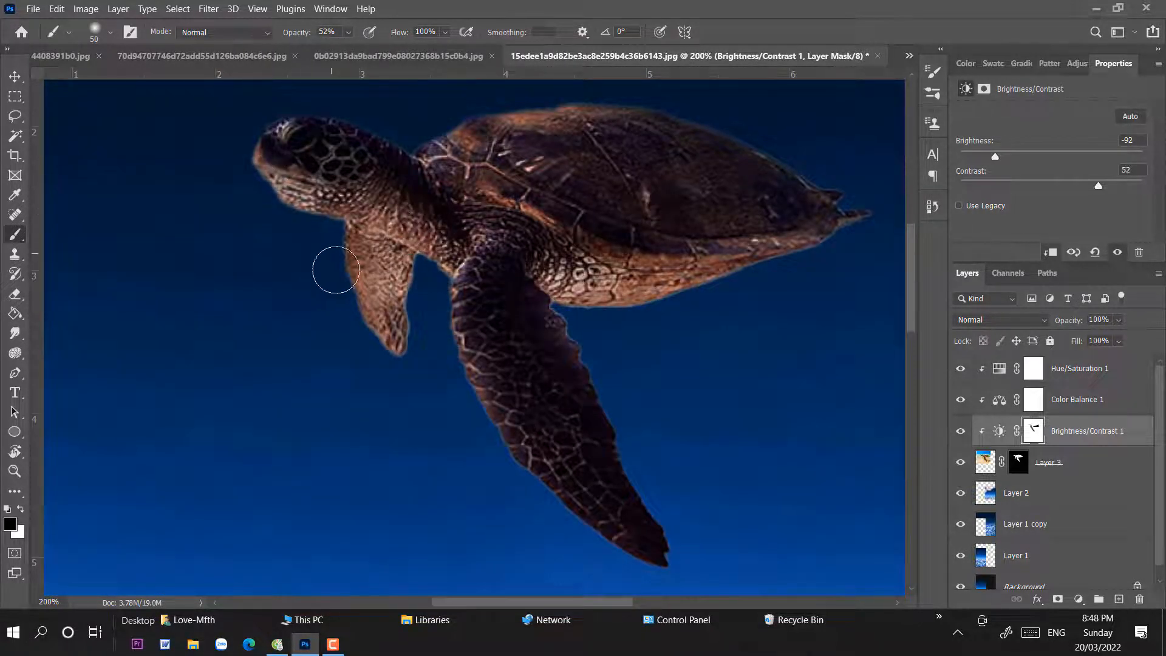
drag(338, 266, 332, 347)
- Reduce the Brush size to 18 and paint the Brightness/Contrast mask in black along the turtle's chin and throat
right_click(350, 314)
click(437, 350)
click(293, 217)
right_click(377, 242)
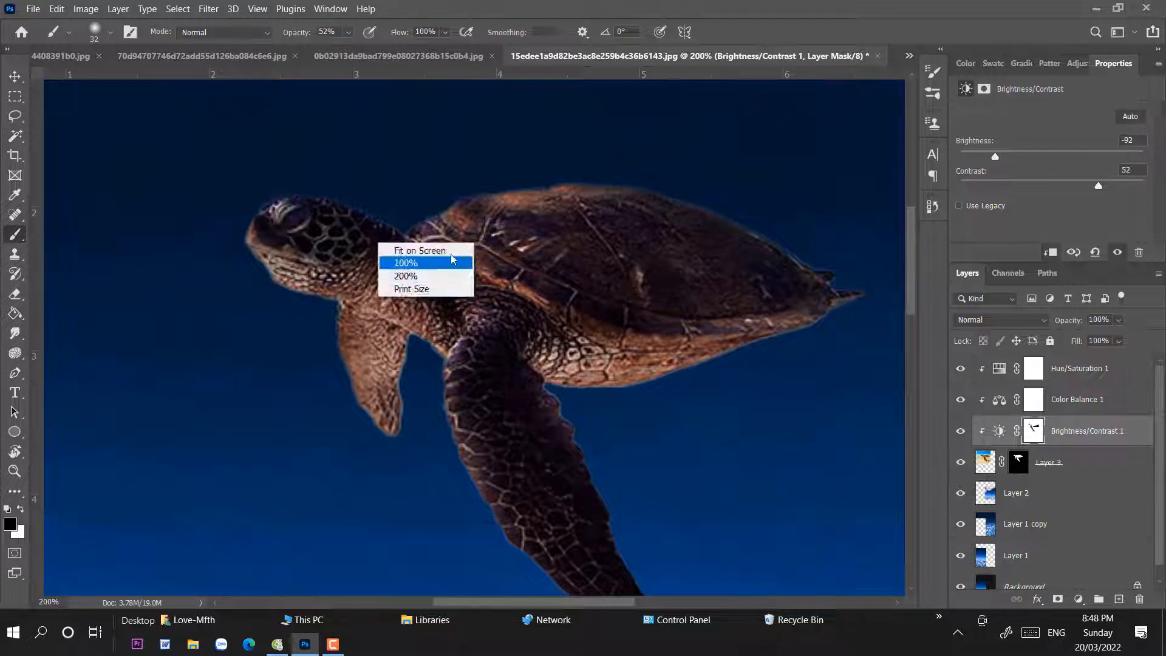
right_click(482, 245)
click(566, 279)
click(292, 221)
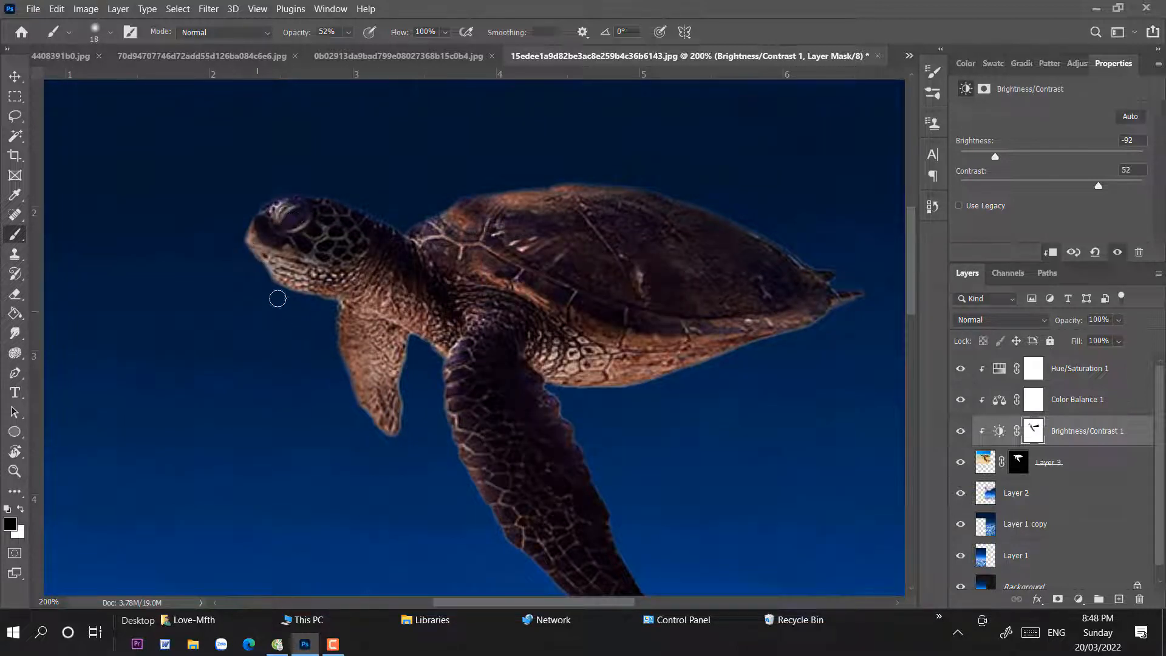
mouse_move(427, 318)
mouse_down()
mouse_move(444, 345)
mouse_move(409, 302)
mouse_move(276, 275)
mouse_up()
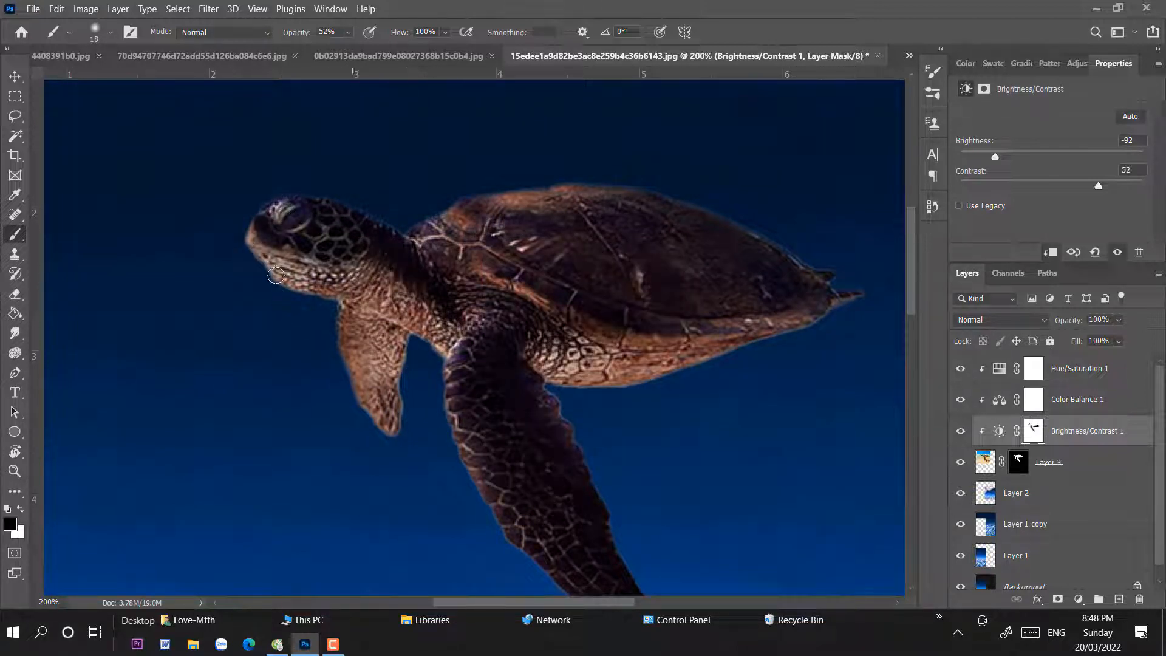
- Paint the mask with the size 18 Brush along the edges of the turtle's large front flipper
drag(676, 355, 647, 197)
drag(434, 195, 420, 220)
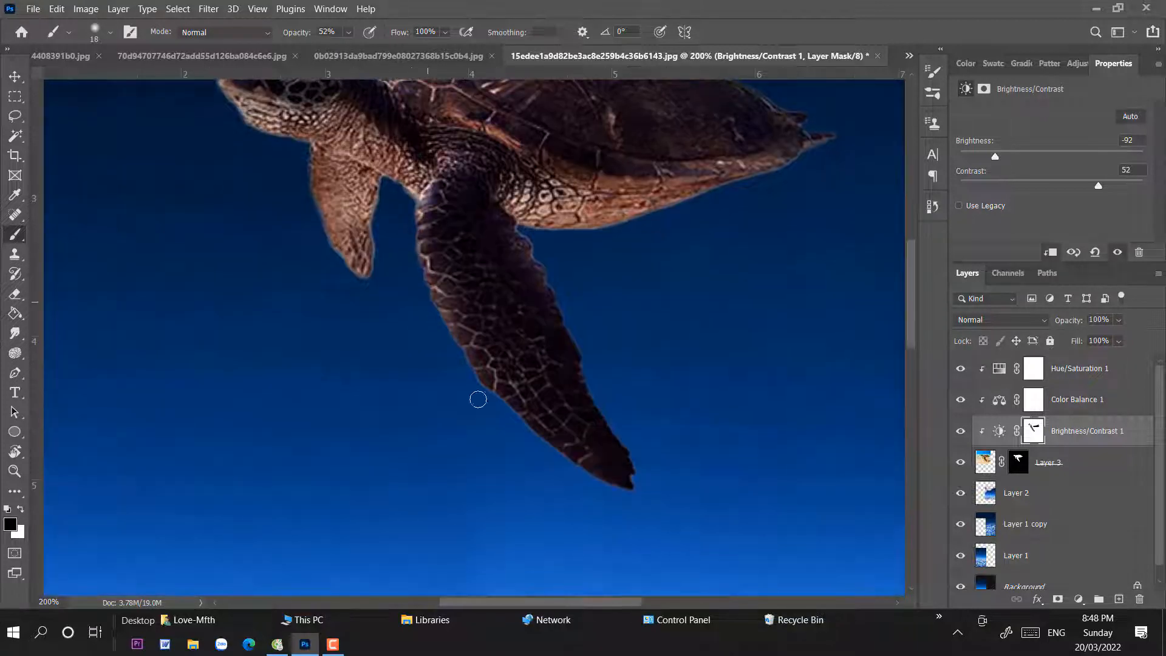
drag(476, 400, 625, 504)
mouse_move(579, 346)
mouse_down()
mouse_move(625, 473)
mouse_move(504, 386)
mouse_up()
- Enlarge the Brush to size 48 and paint the mask over the large flipper to lighten its scales from shoulder to tip
right_click(643, 389)
drag(731, 371, 739, 371)
drag(480, 315, 584, 444)
right_click(670, 391)
drag(768, 371, 773, 371)
mouse_move(480, 316)
mouse_down()
mouse_move(575, 392)
mouse_move(575, 362)
mouse_up()
drag(470, 286, 449, 195)
drag(815, 195, 808, 279)
drag(523, 261, 511, 260)
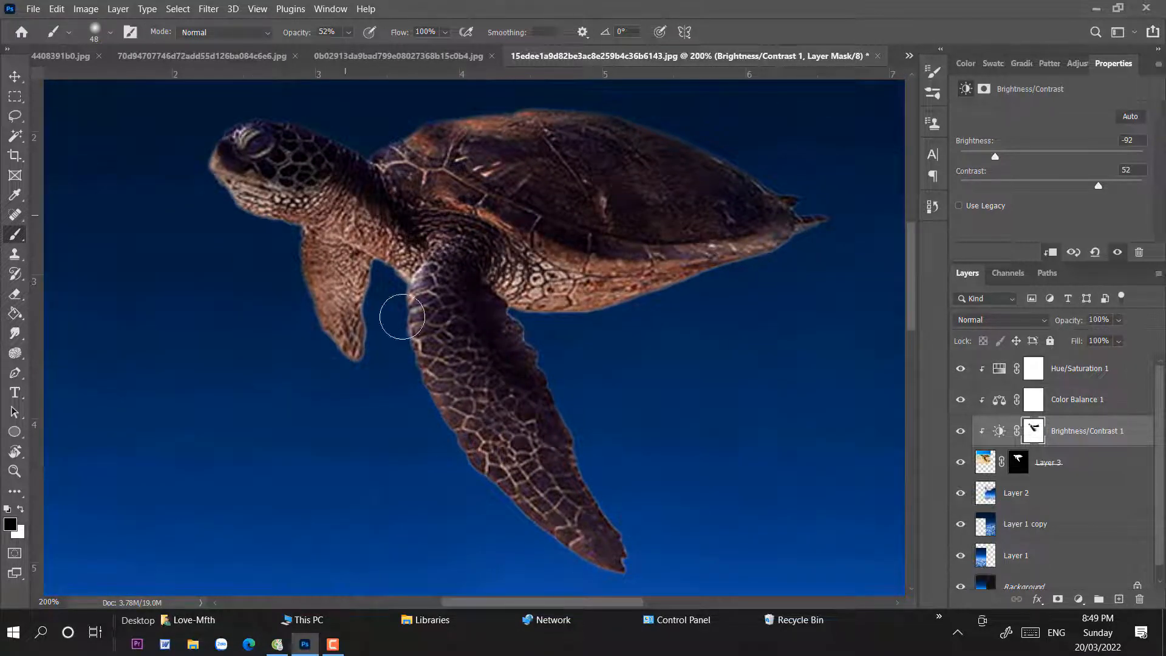
- Set the Brush size to 12 and paint the mask along the pale lines and front rim of the turtle's shell
right_click(607, 323)
drag(708, 361, 692, 360)
click(458, 193)
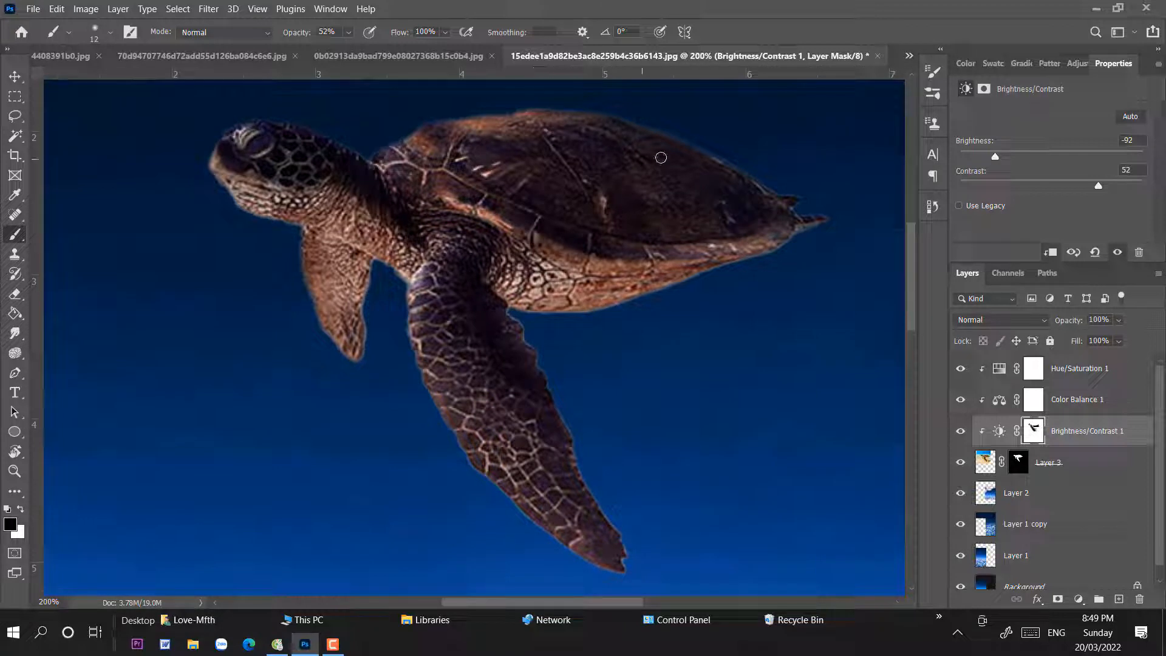
mouse_move(419, 164)
mouse_down()
mouse_move(385, 162)
mouse_move(540, 216)
mouse_move(533, 229)
mouse_up()
drag(487, 196, 478, 210)
mouse_move(556, 132)
mouse_down()
mouse_move(565, 175)
mouse_move(622, 148)
mouse_move(571, 227)
mouse_move(595, 248)
mouse_up()
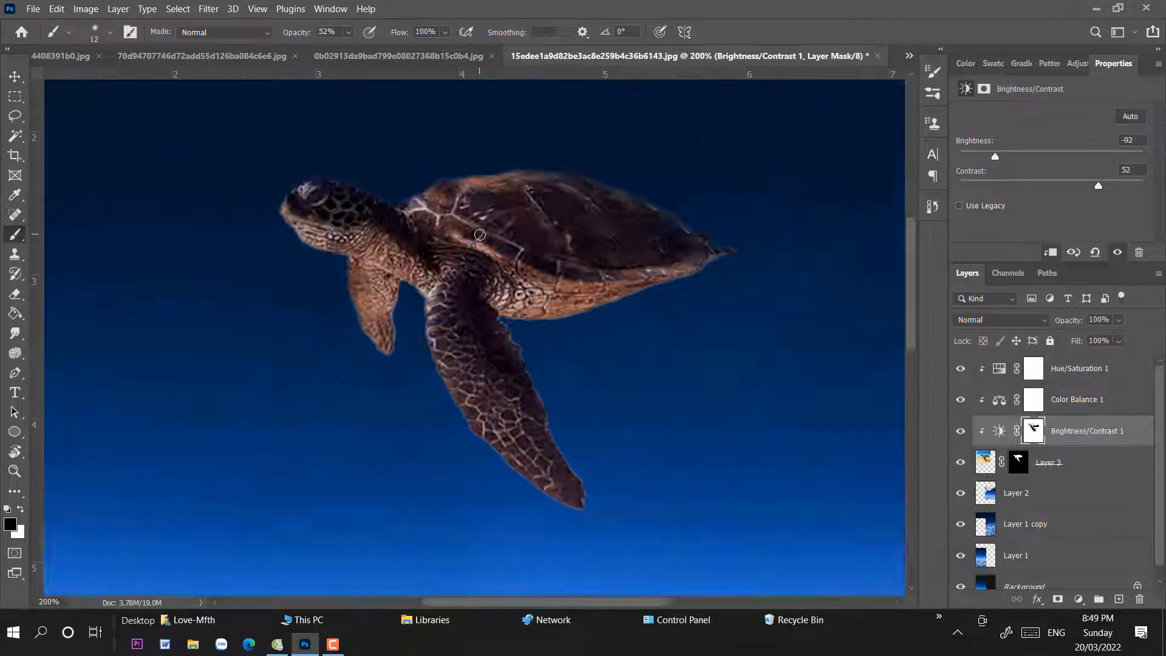
- Add a clipped Color Balance adjustment above Brightness/Contrast 1 with midtones Cyan/Red -3, Magenta/Green +2 and Yellow/Blue +2
key(ctrl+0)
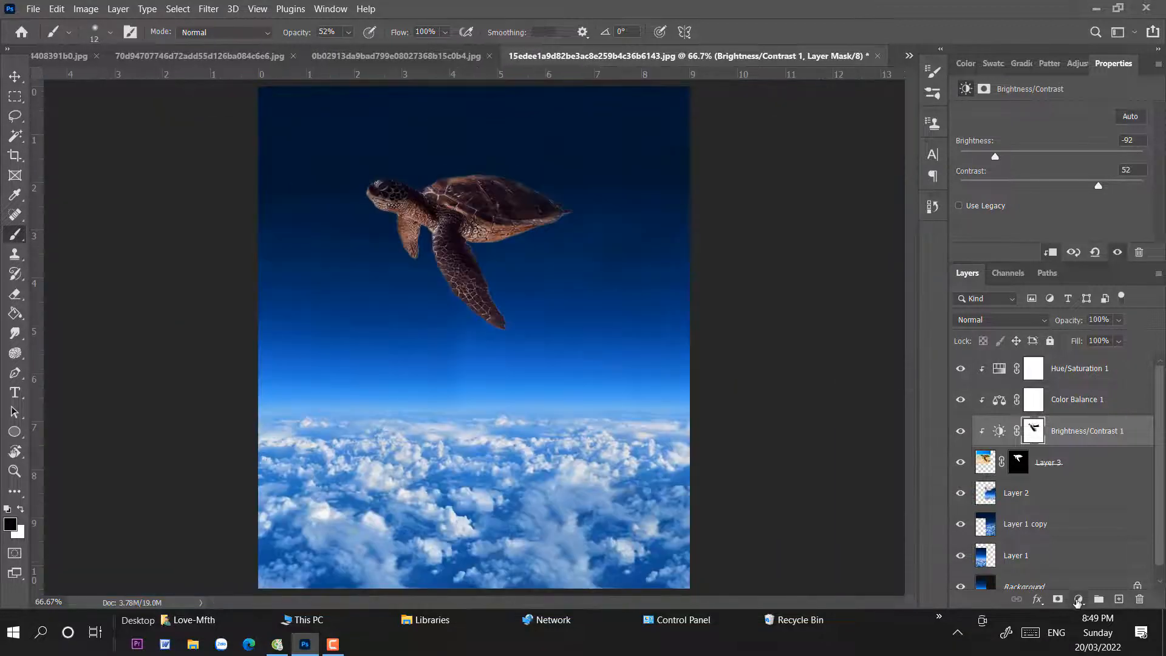
click(1078, 599)
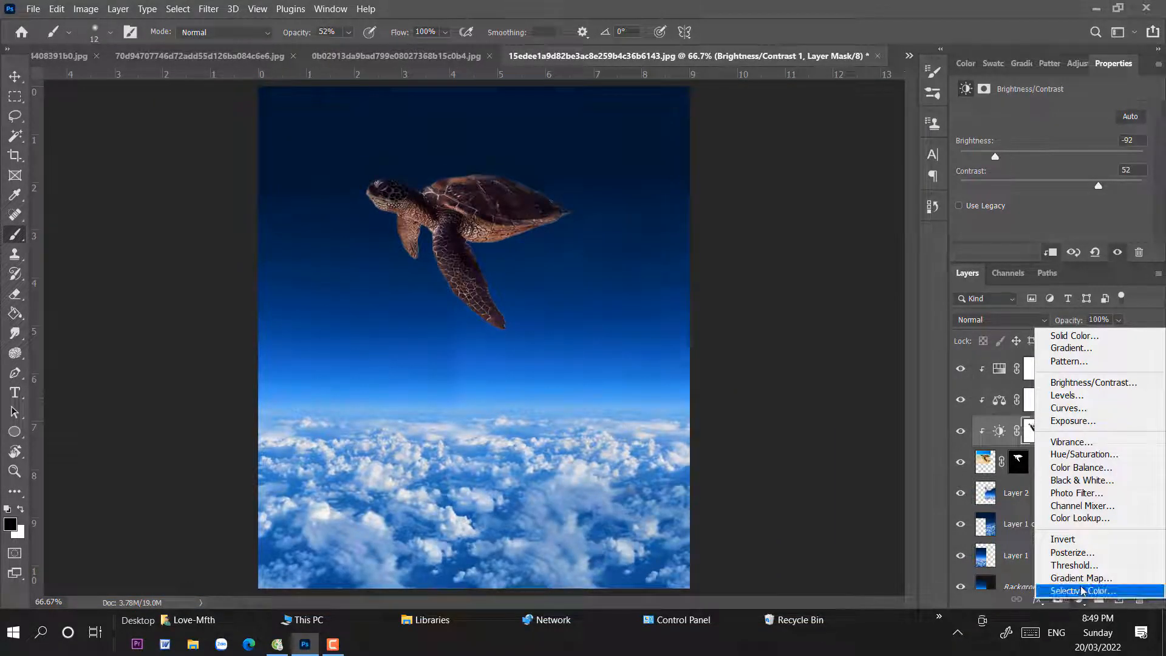
click(1096, 468)
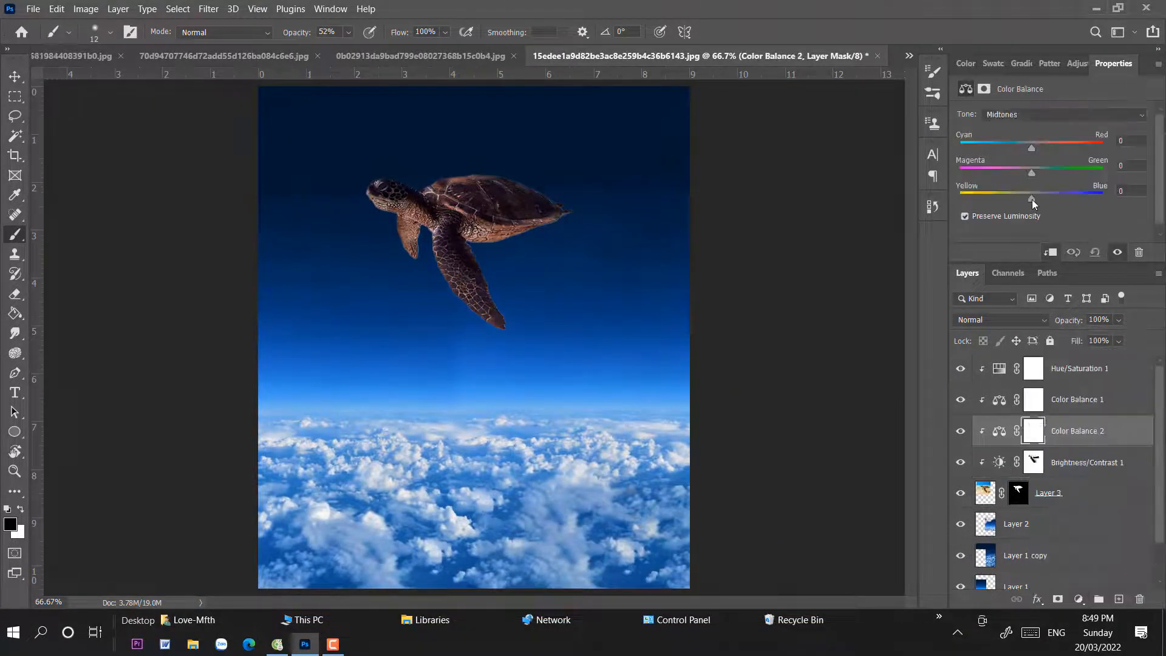
mouse_move(1033, 200)
mouse_down()
mouse_move(1059, 196)
mouse_move(1047, 195)
mouse_up()
click(1032, 149)
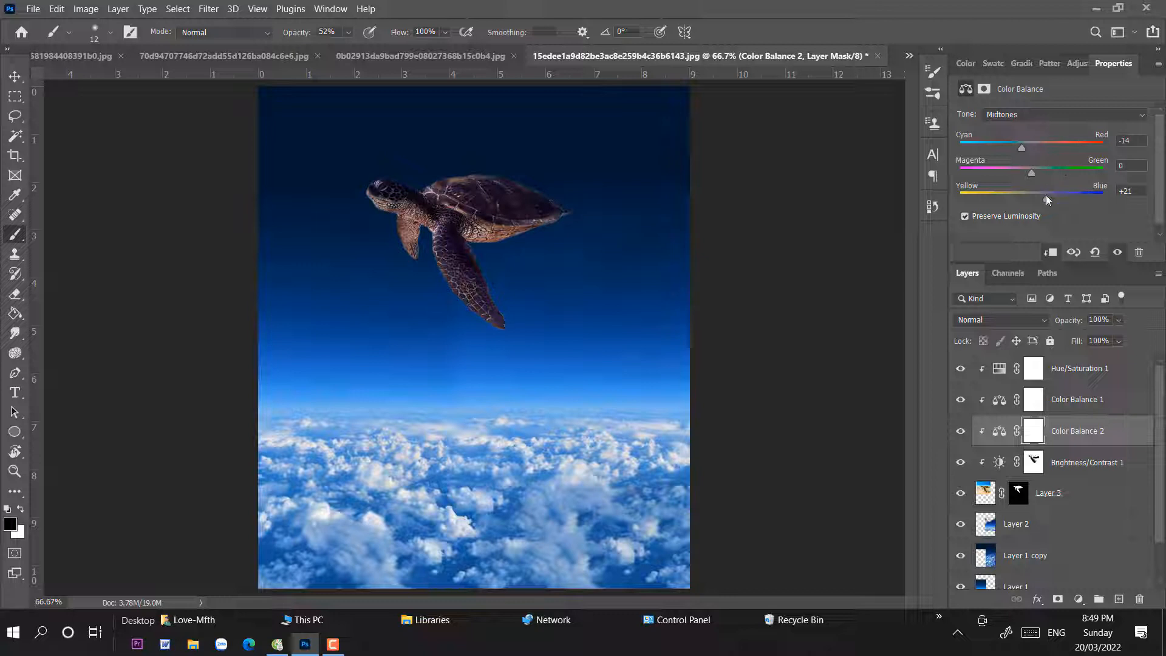
drag(1057, 205, 1043, 200)
drag(1044, 195, 1033, 196)
- Set the Brightness of the turtle's Brightness/Contrast adjustment to -134
key(ctrl+plus)
key(ctrl+plus)
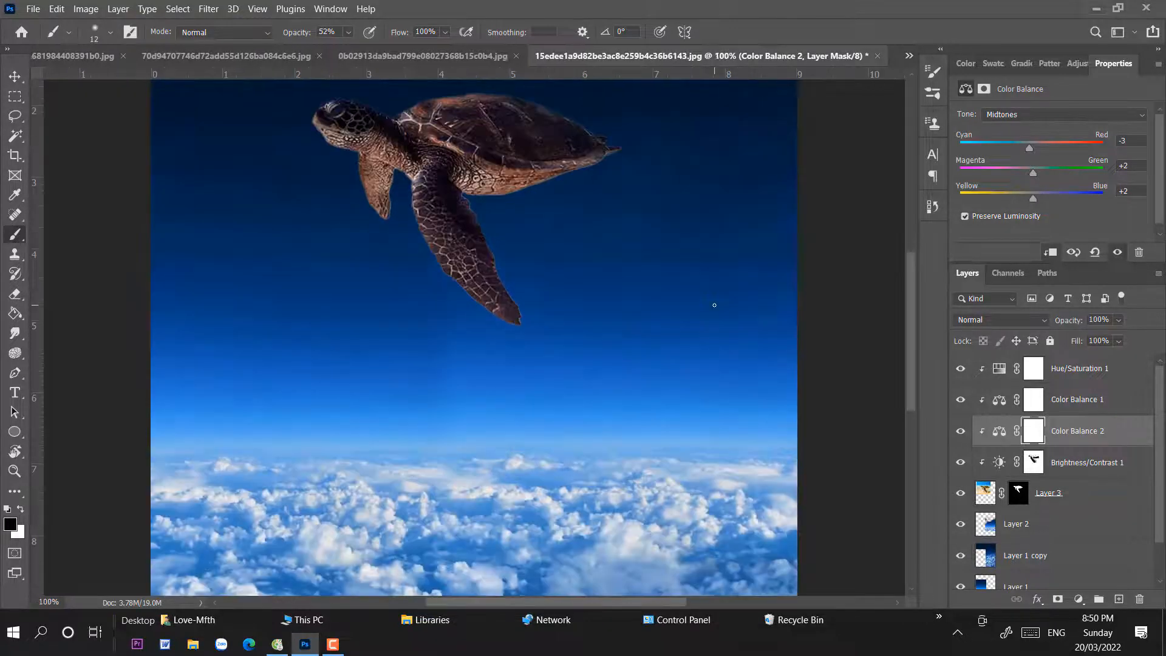
scroll(534, 248, up, 5)
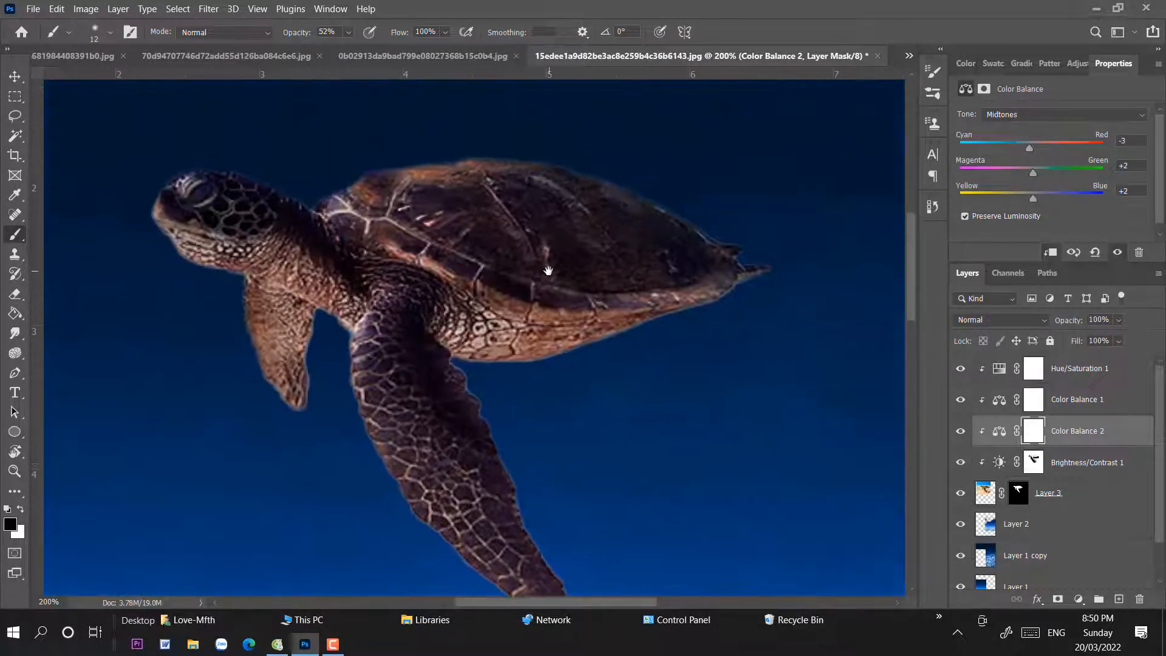
scroll(777, 280, down, 1)
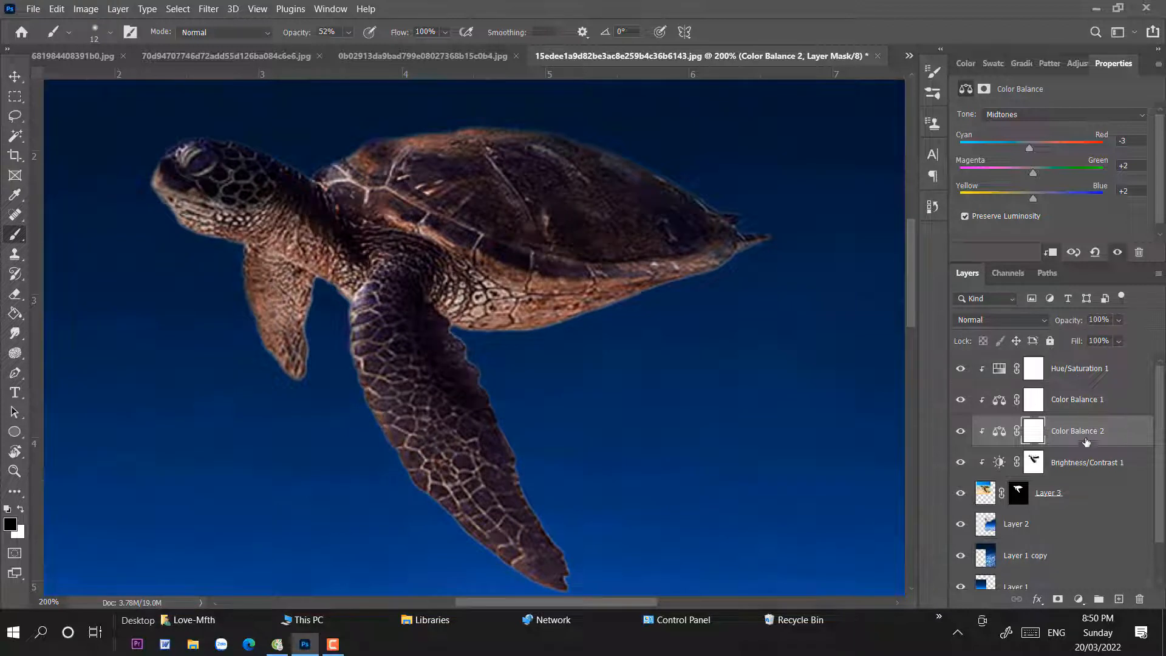
click(1087, 462)
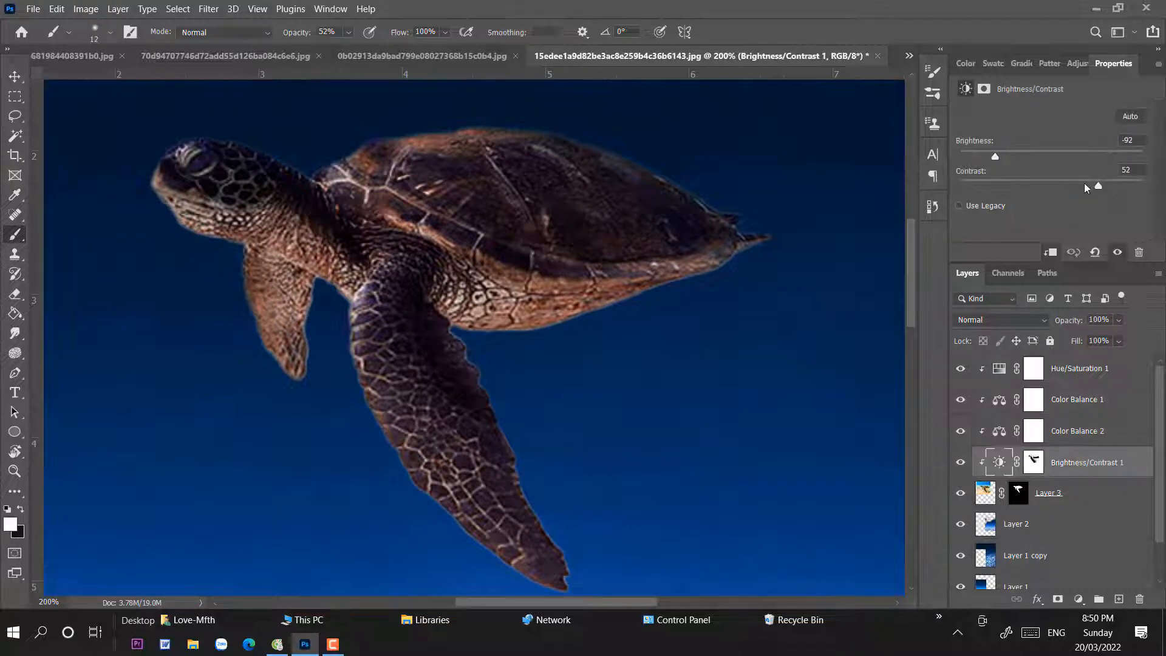
drag(997, 158, 970, 155)
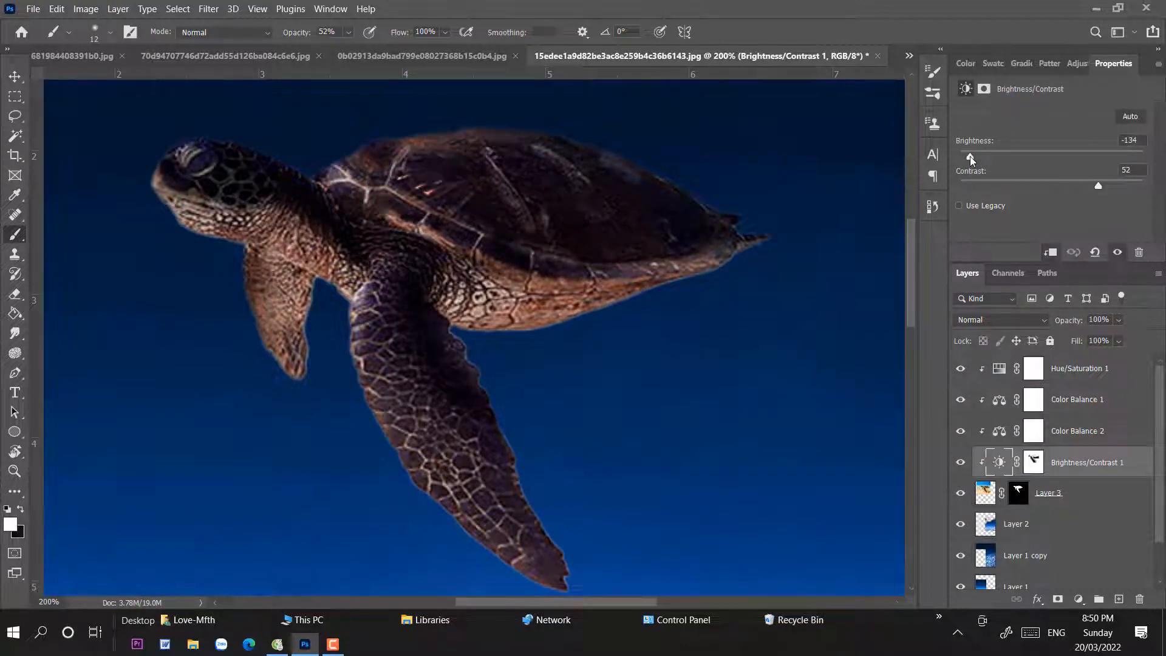
key(ctrl+minus)
key(ctrl+minus)
key(ctrl+plus)
key(ctrl+plus)
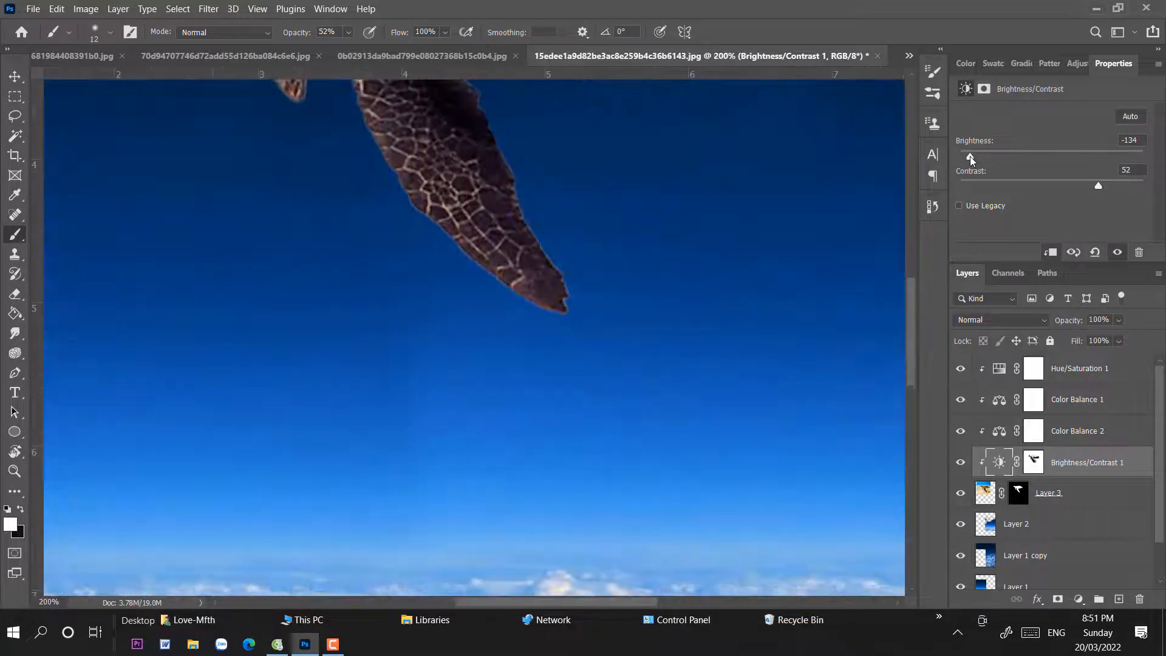
- Paint the Brightness/Contrast mask with a black size 18 Brush over the turtle's head, neck and small front flipper
drag(505, 230, 625, 408)
key(x)
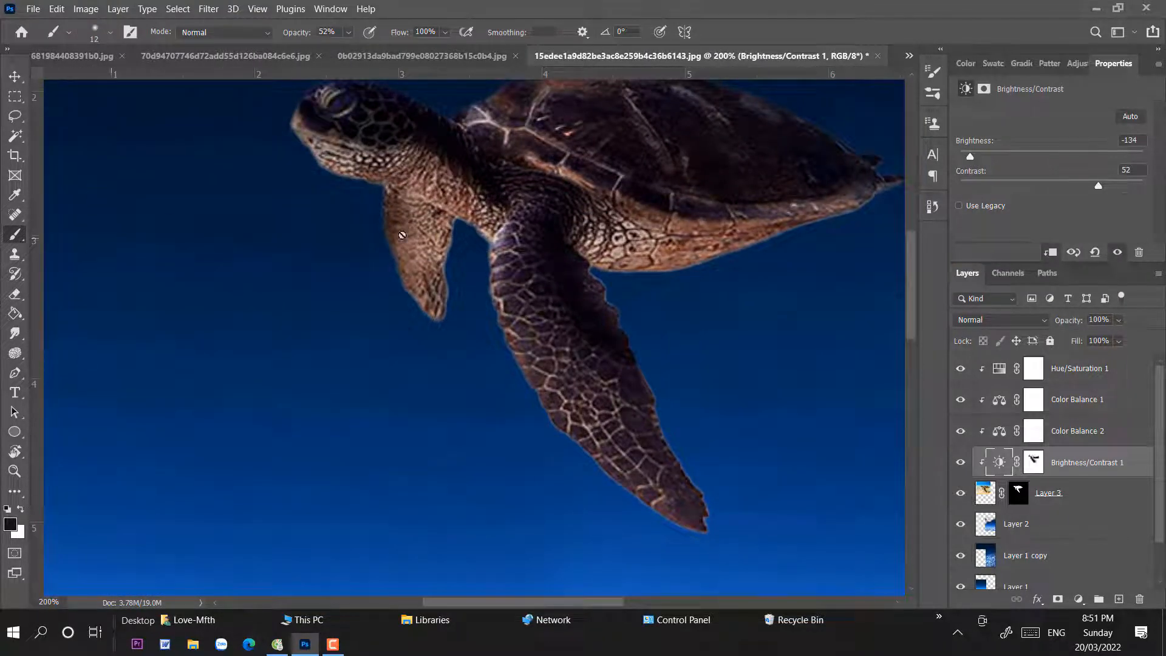
click(1033, 462)
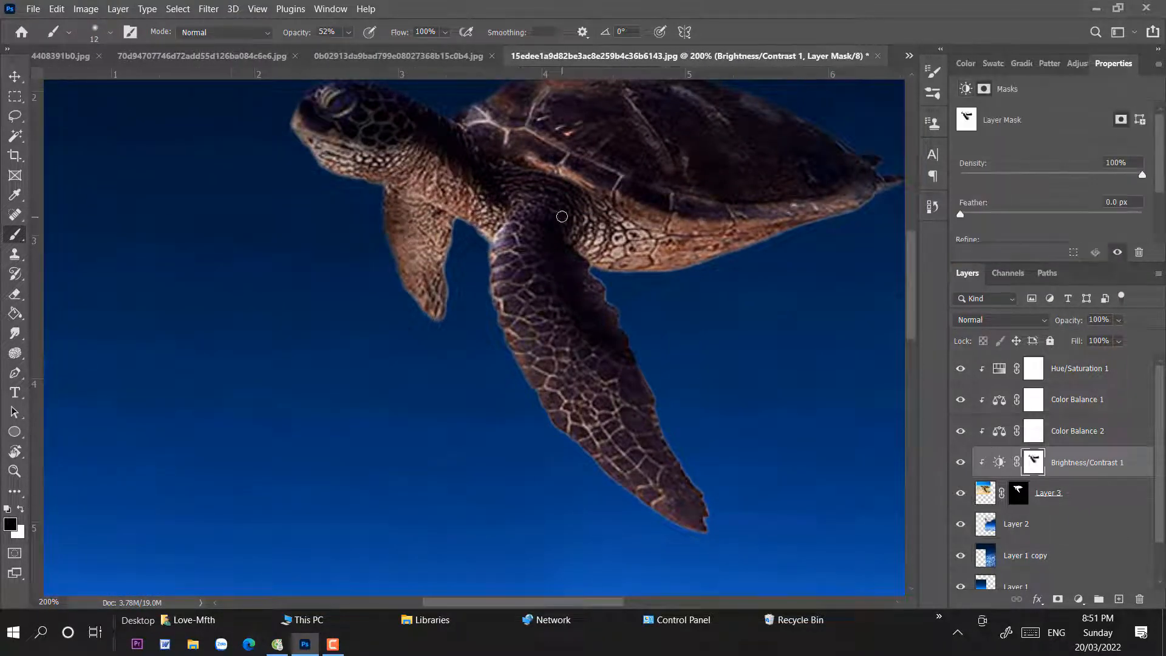
right_click(562, 216)
mouse_move(313, 129)
mouse_down()
mouse_move(333, 132)
mouse_move(328, 97)
mouse_up()
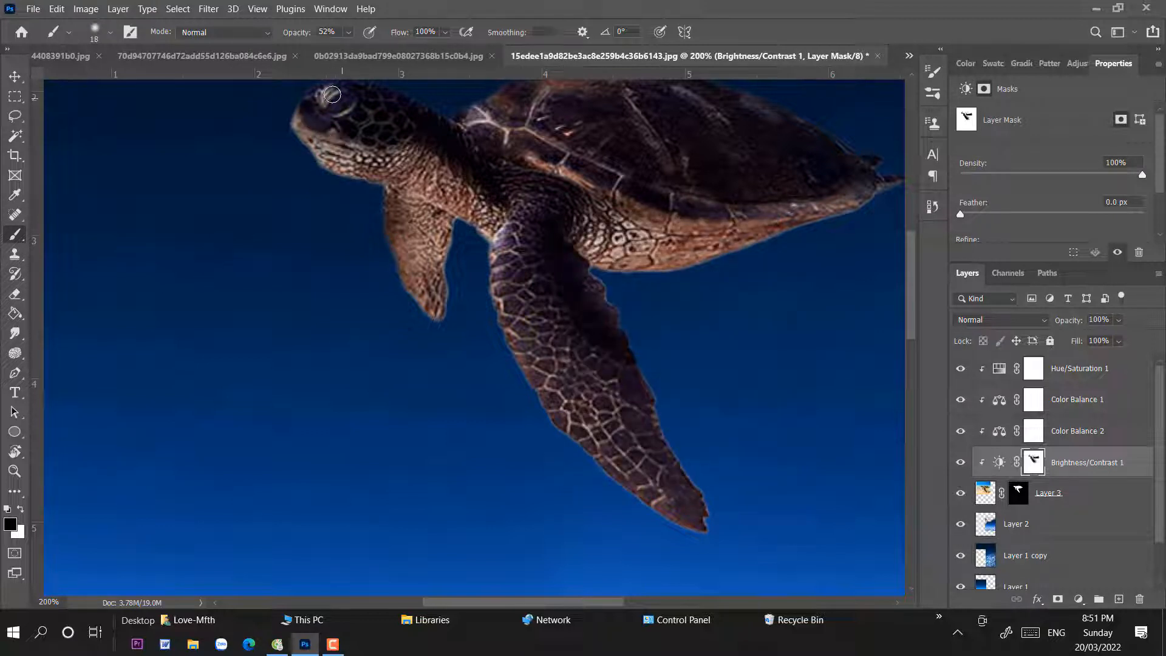
mouse_move(375, 133)
mouse_down()
mouse_move(369, 146)
mouse_move(366, 115)
mouse_move(385, 124)
mouse_up()
mouse_move(419, 175)
mouse_down()
mouse_move(430, 214)
mouse_move(375, 131)
mouse_move(362, 146)
mouse_up()
drag(445, 248, 419, 210)
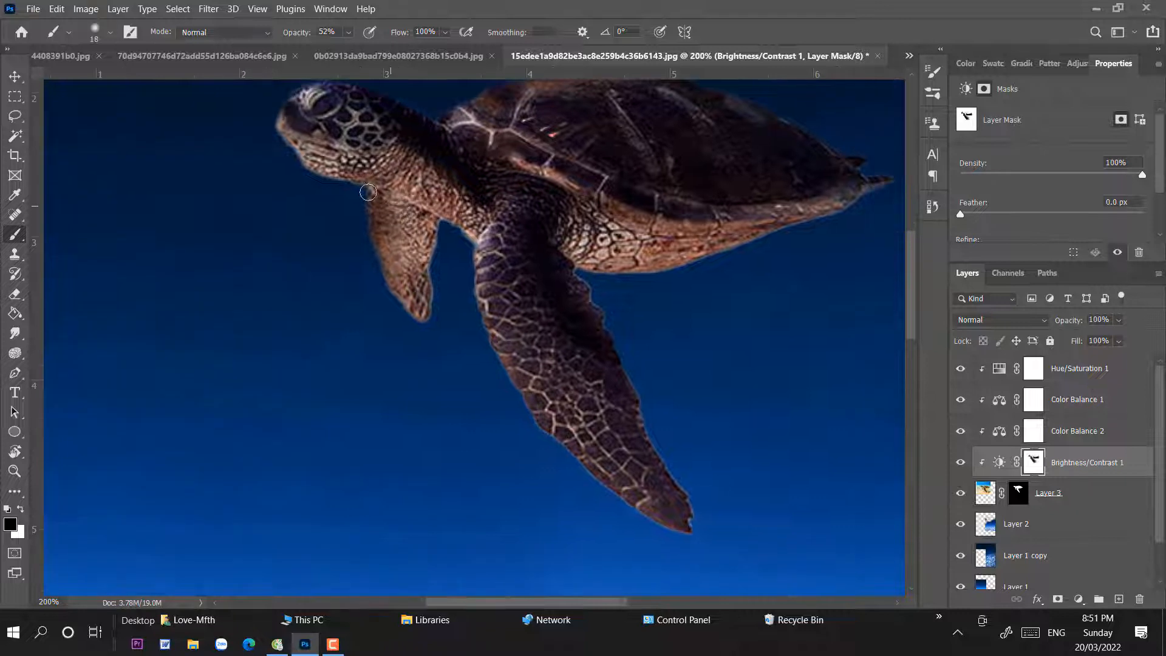
drag(416, 309, 376, 214)
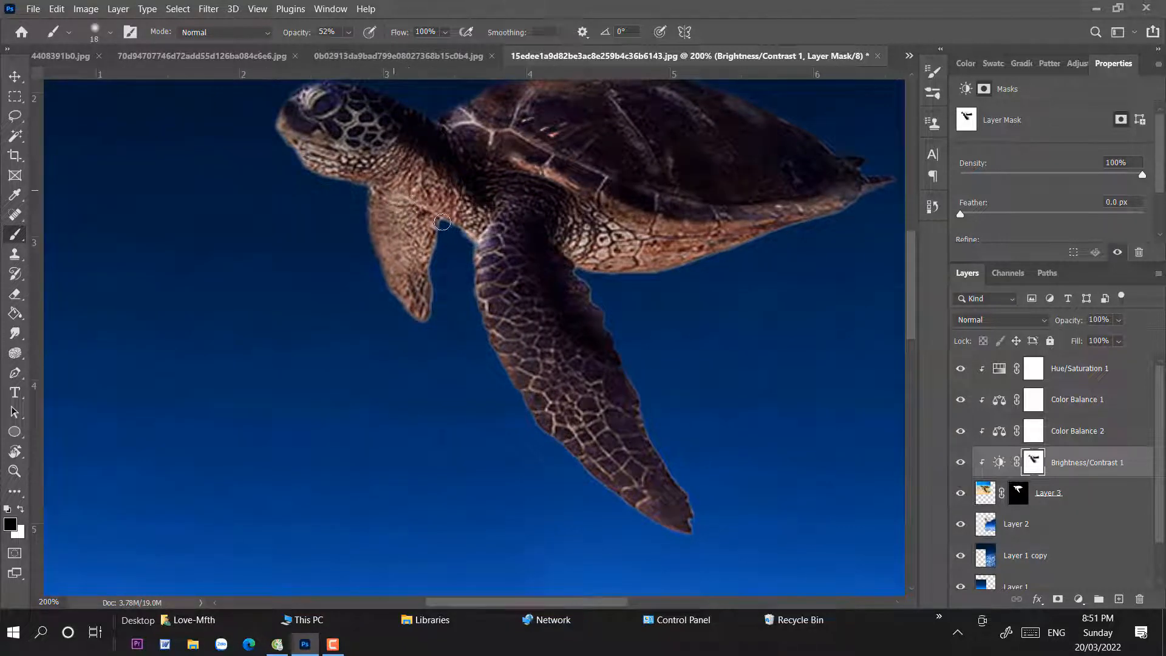
- Enlarge the Brush to size 70 and paint the mask over the large flipper and the underside of the shell
right_click(655, 316)
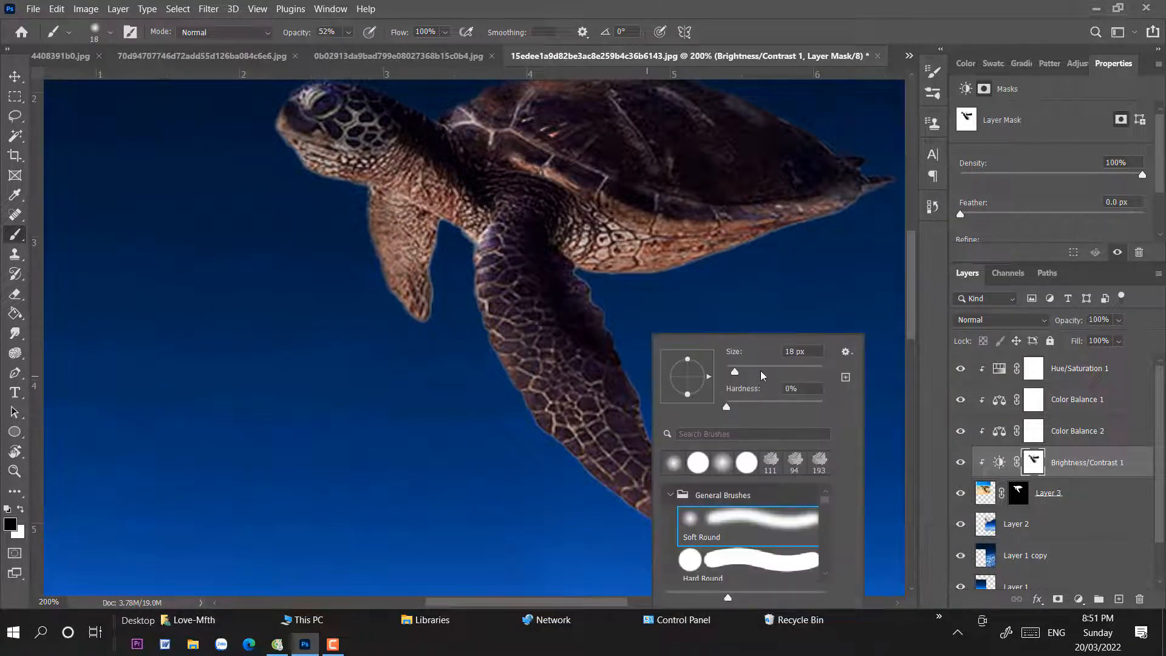
click(761, 374)
drag(463, 264, 674, 504)
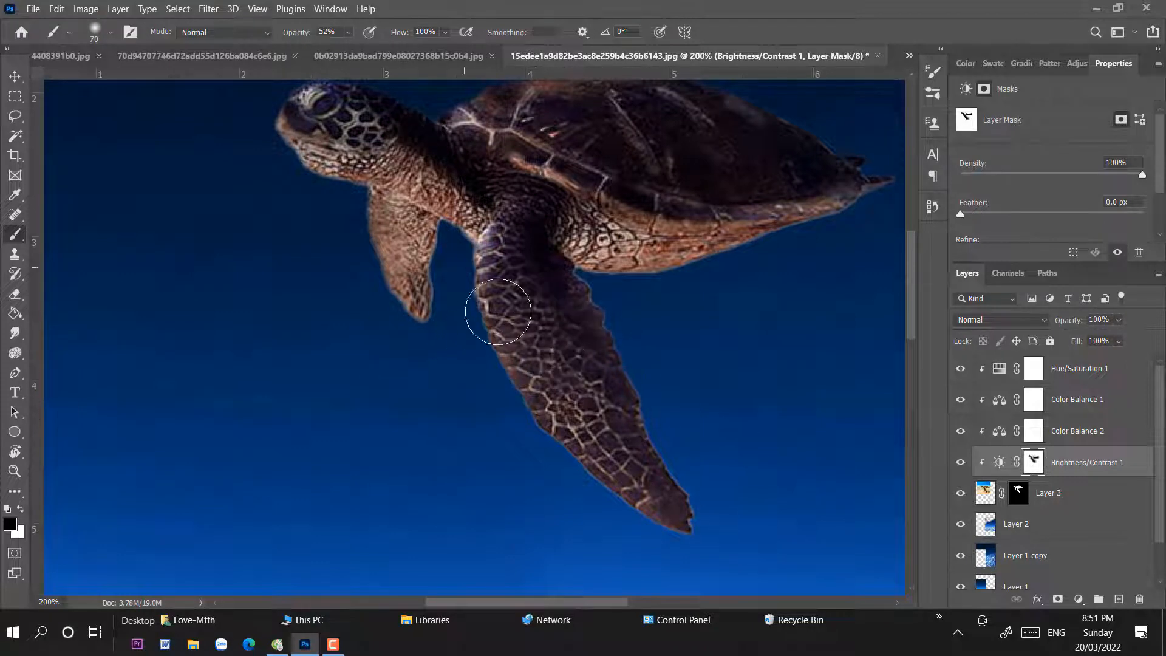
drag(759, 285, 586, 336)
key(ctrl+minus)
key(ctrl+minus)
key(ctrl+minus)
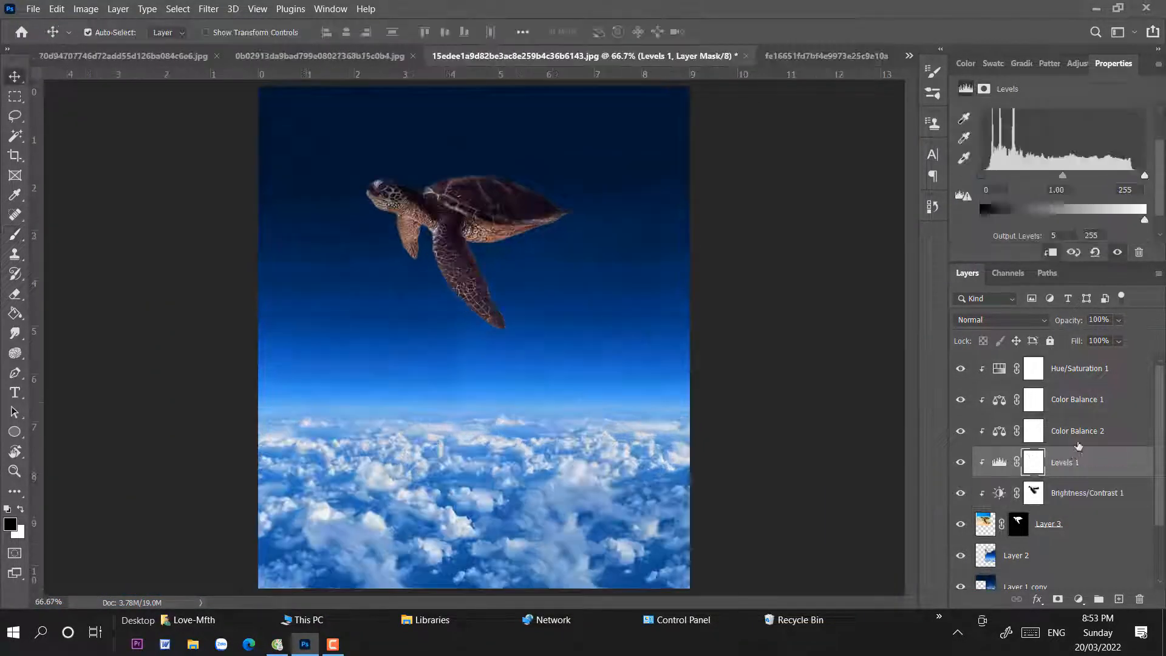
- Change the turtle's Brightness/Contrast adjustment to Brightness -101 and Contrast 36
click(1063, 494)
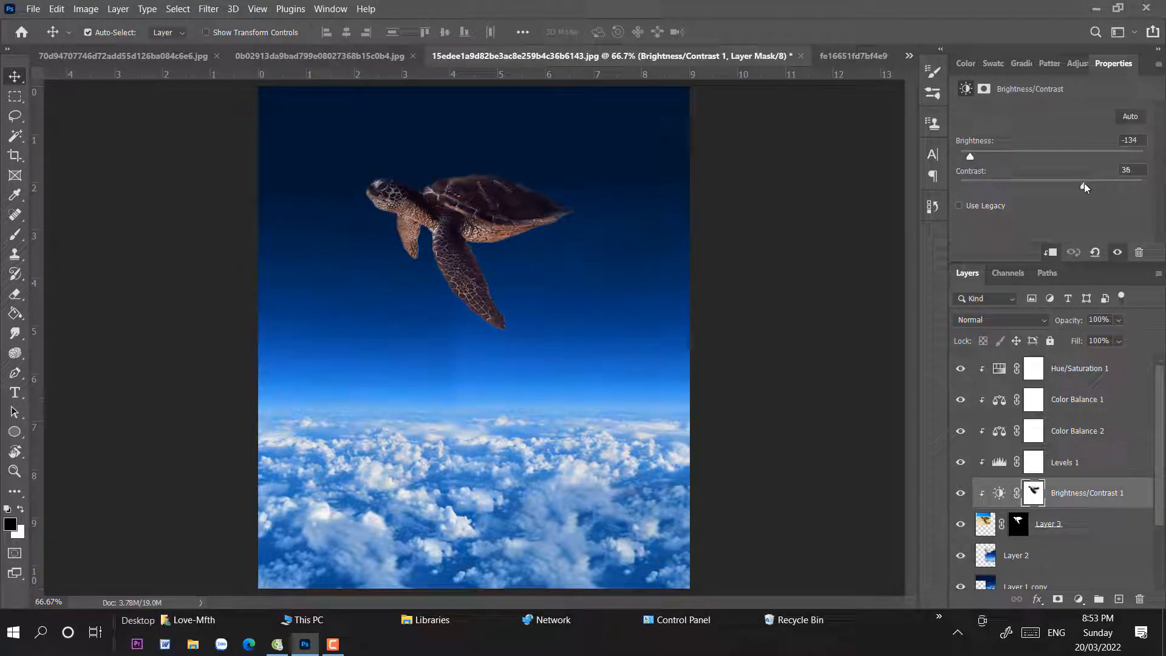
drag(972, 157, 989, 156)
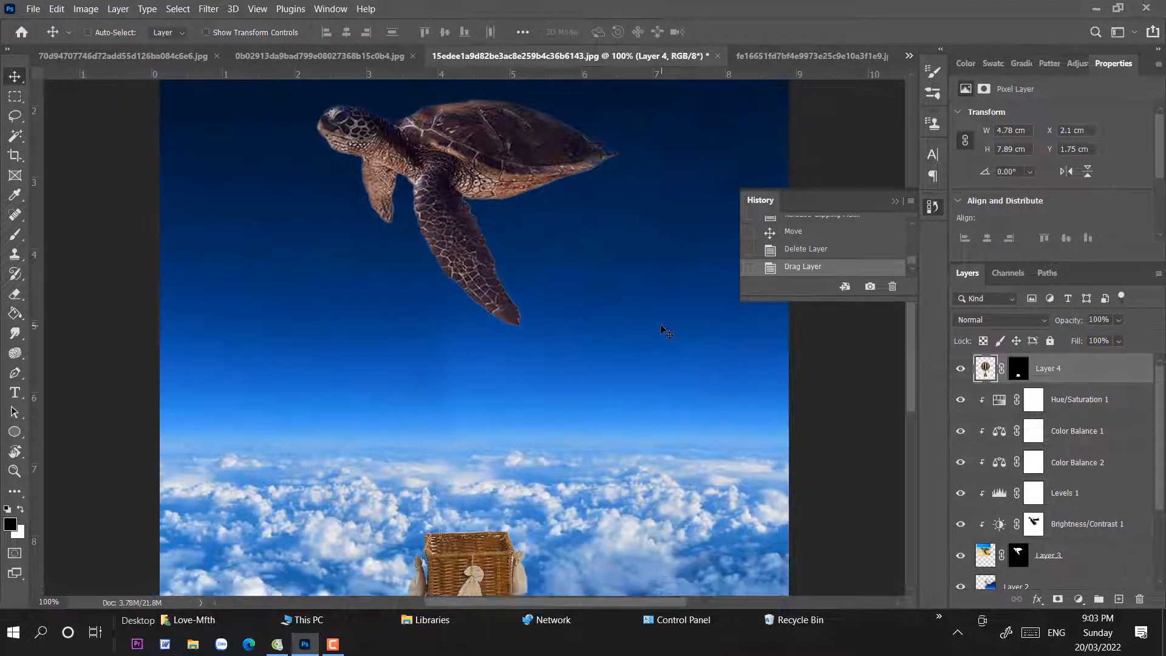
- Move the wicker basket slightly up over the clouds, beneath the turtle
key(ctrl+minus)
drag(463, 500, 447, 460)
click(517, 209)
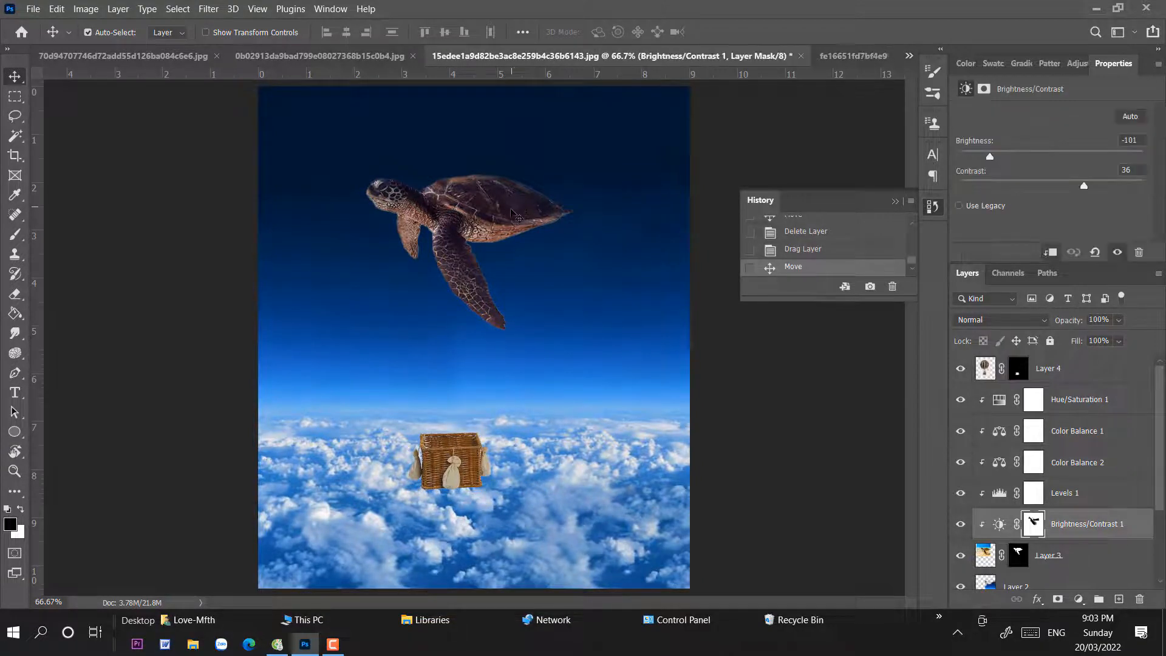
key(ctrl+t)
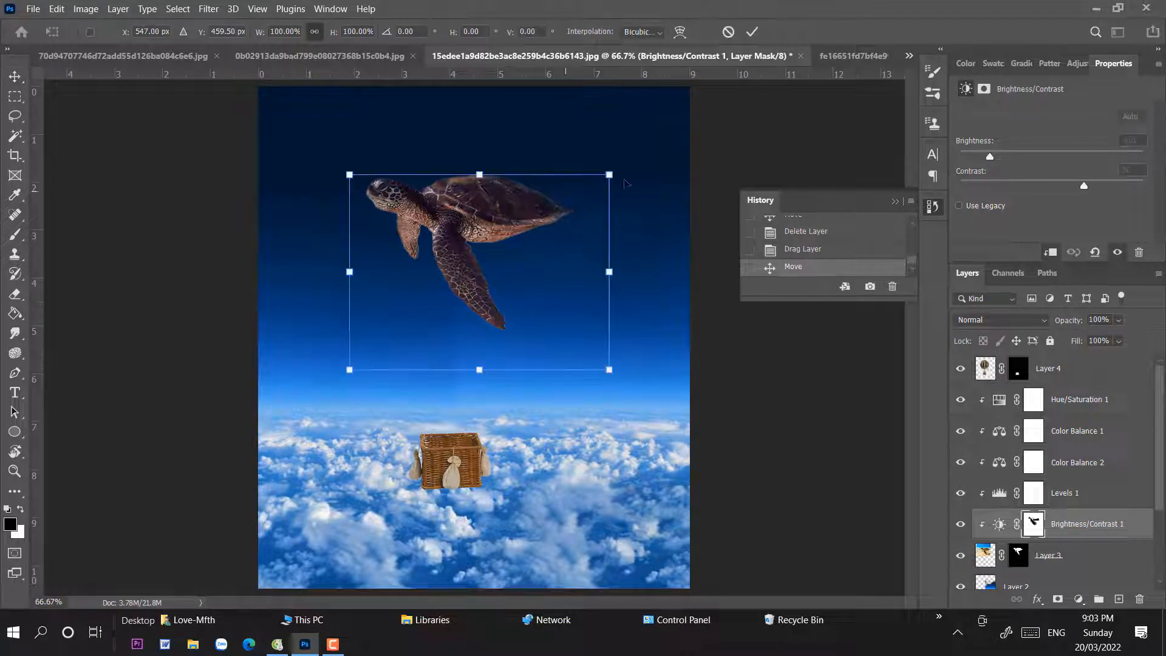
drag(608, 174, 615, 170)
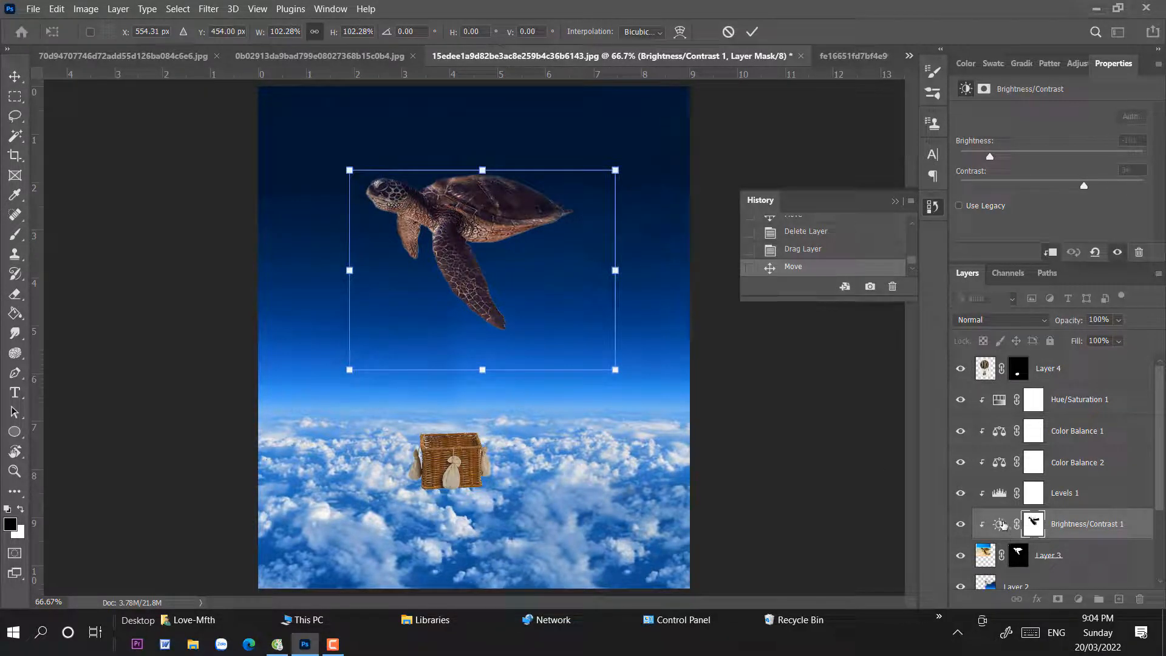
key(ctrl+z)
key(Escape)
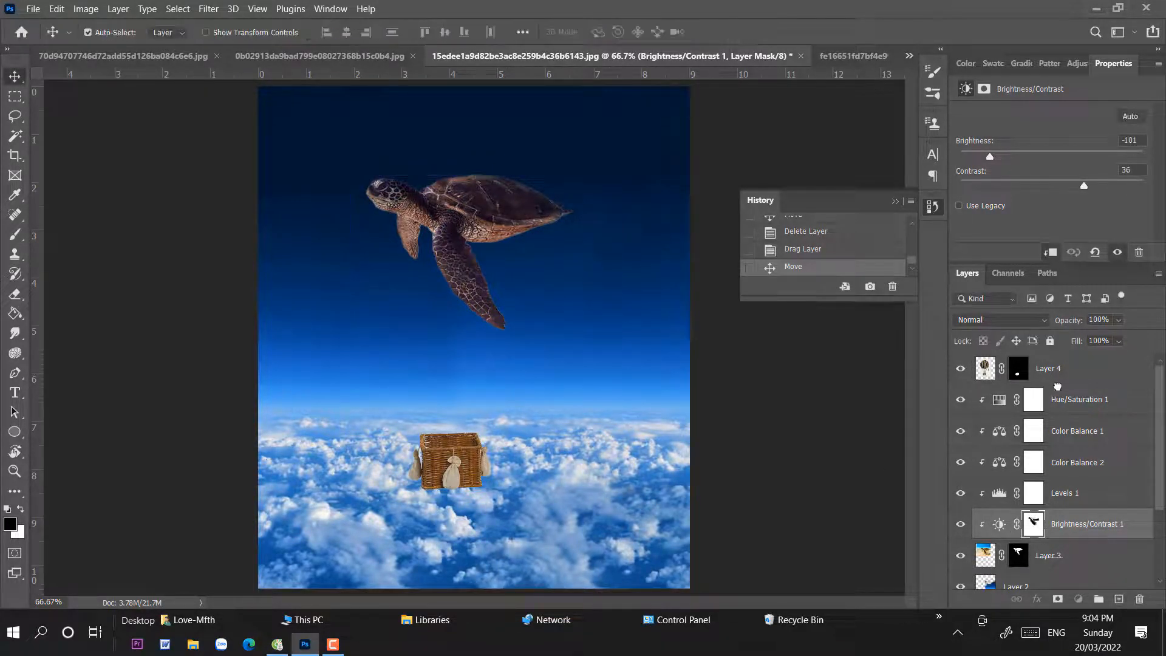
key(ctrl+shift+z)
- Scale the turtle layer together with its clipped adjustments to 123.55% and position it in the upper middle of the sky
shift+click(1071, 405)
key(ctrl+t)
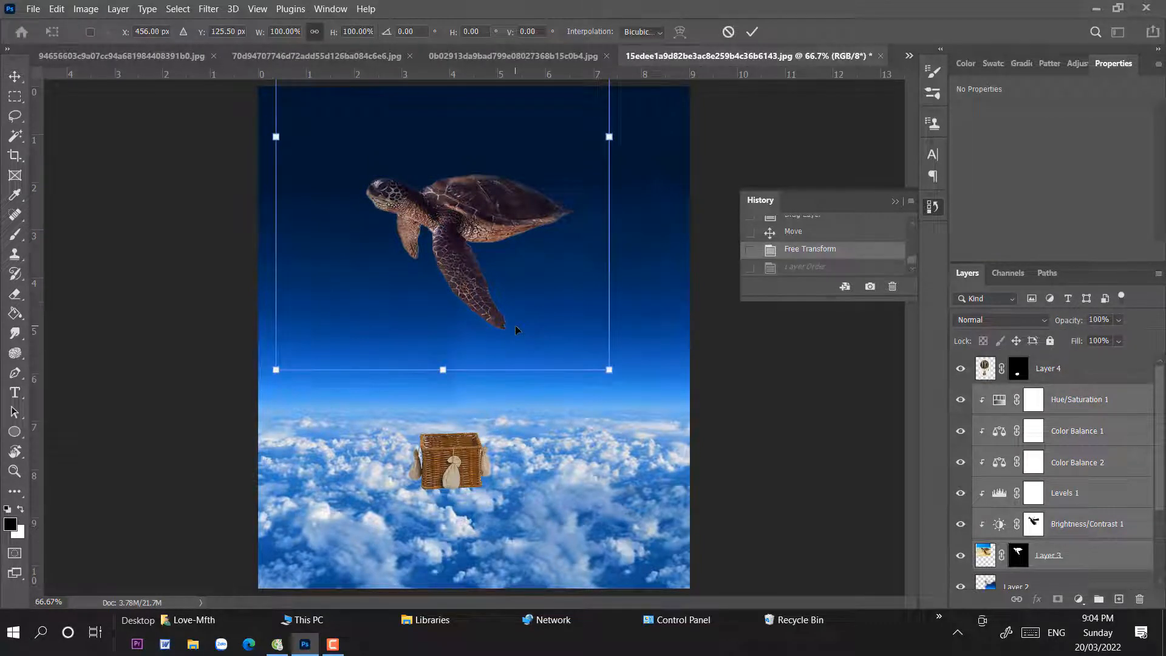
drag(610, 380, 710, 439)
drag(535, 241, 476, 202)
key(ctrl+minus)
mouse_move(598, 389)
mouse_down()
mouse_move(608, 384)
mouse_move(595, 367)
mouse_up()
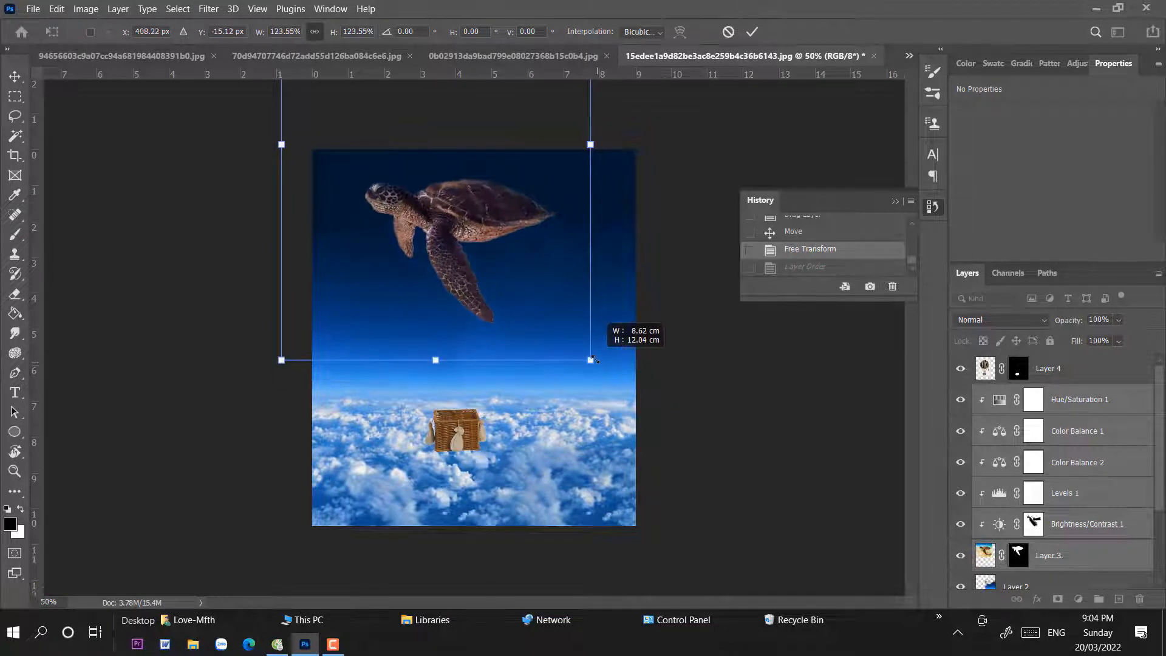
drag(495, 284, 510, 298)
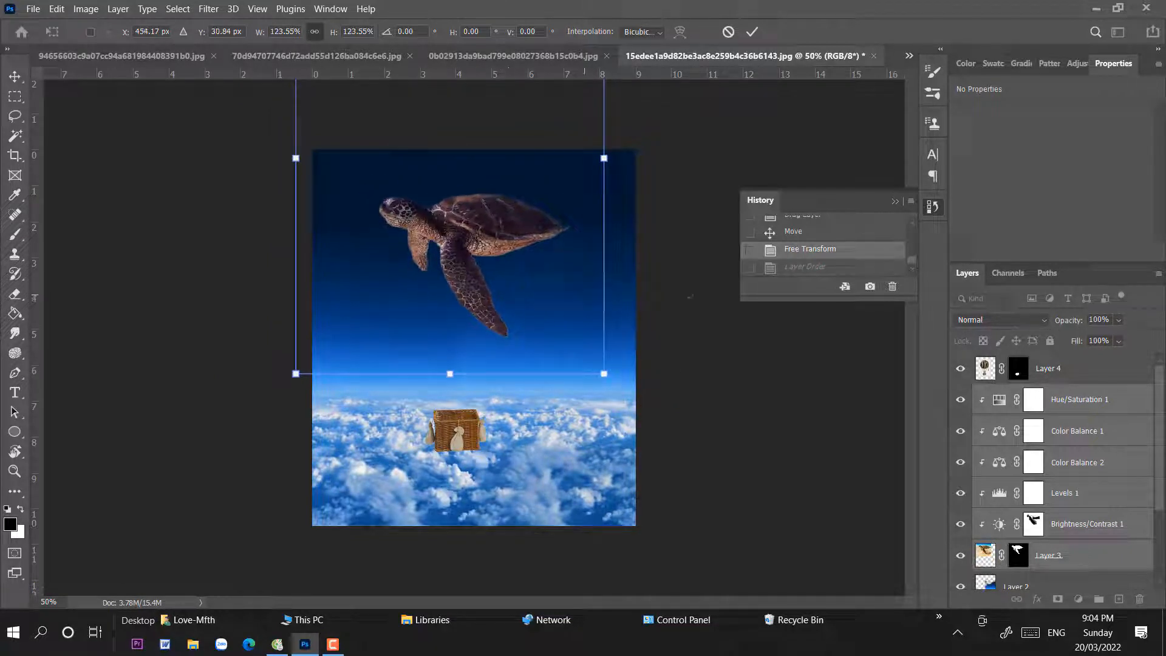
key(Return)
- Scale the wicker basket layer up to about 140% and position it over the clouds beneath the turtle
key(ctrl+t)
drag(460, 440, 465, 447)
drag(572, 187, 615, 81)
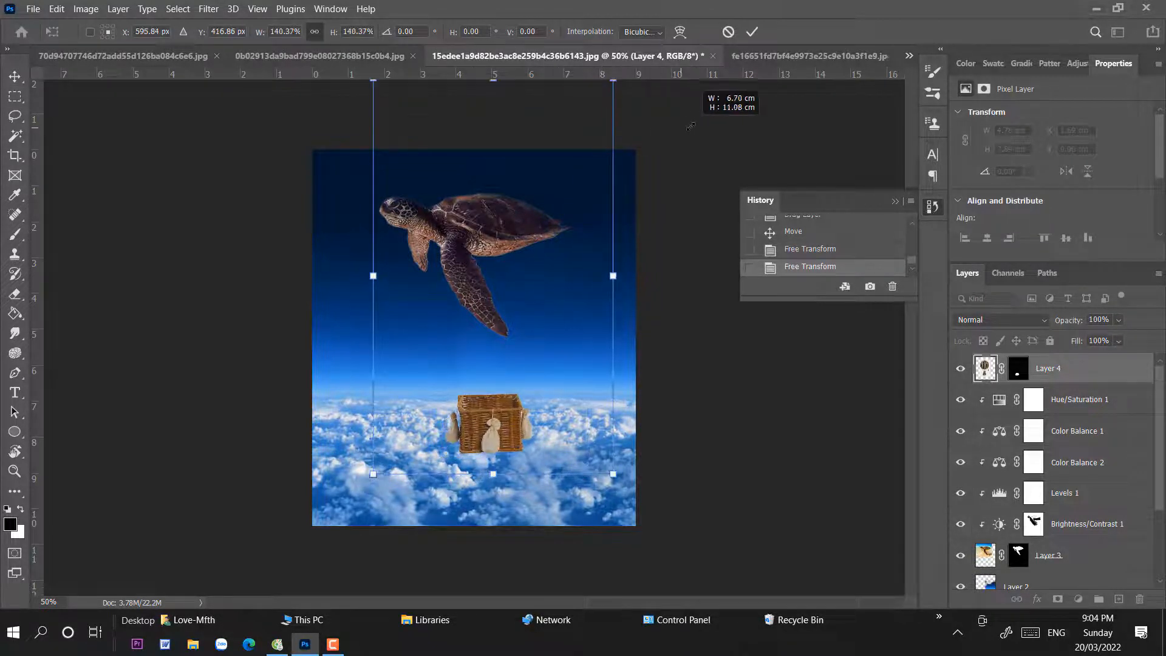
drag(563, 357, 527, 355)
key(Return)
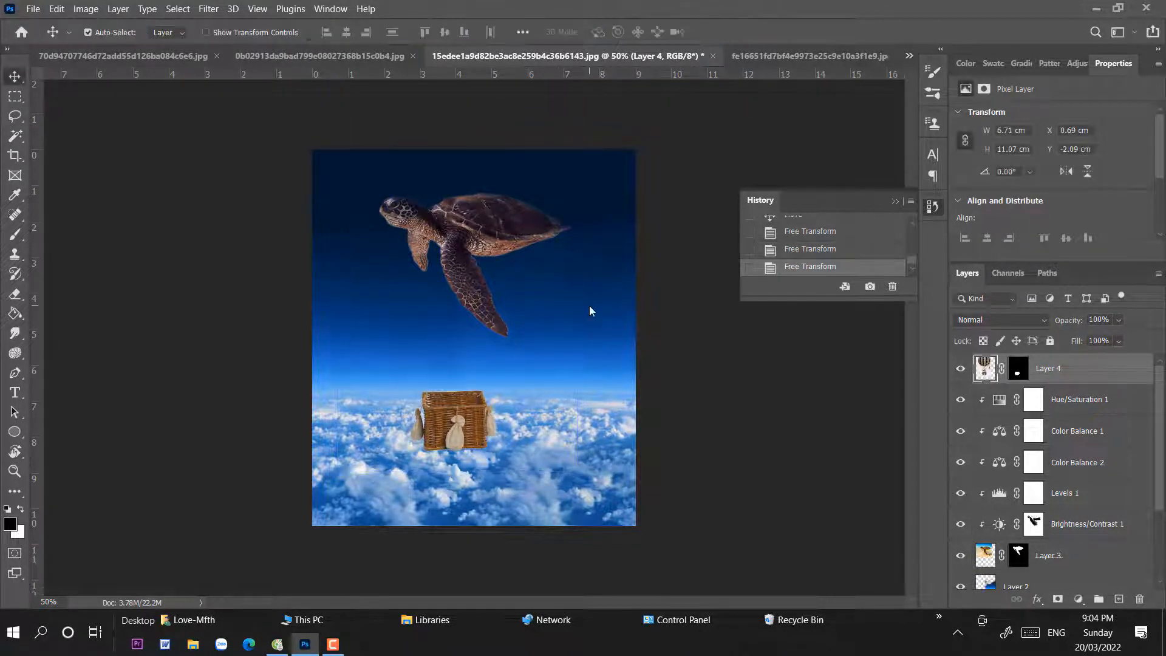
- Add a clipped Brightness/Contrast adjustment to the basket layer with Brightness 18 and Contrast -10
click(1073, 602)
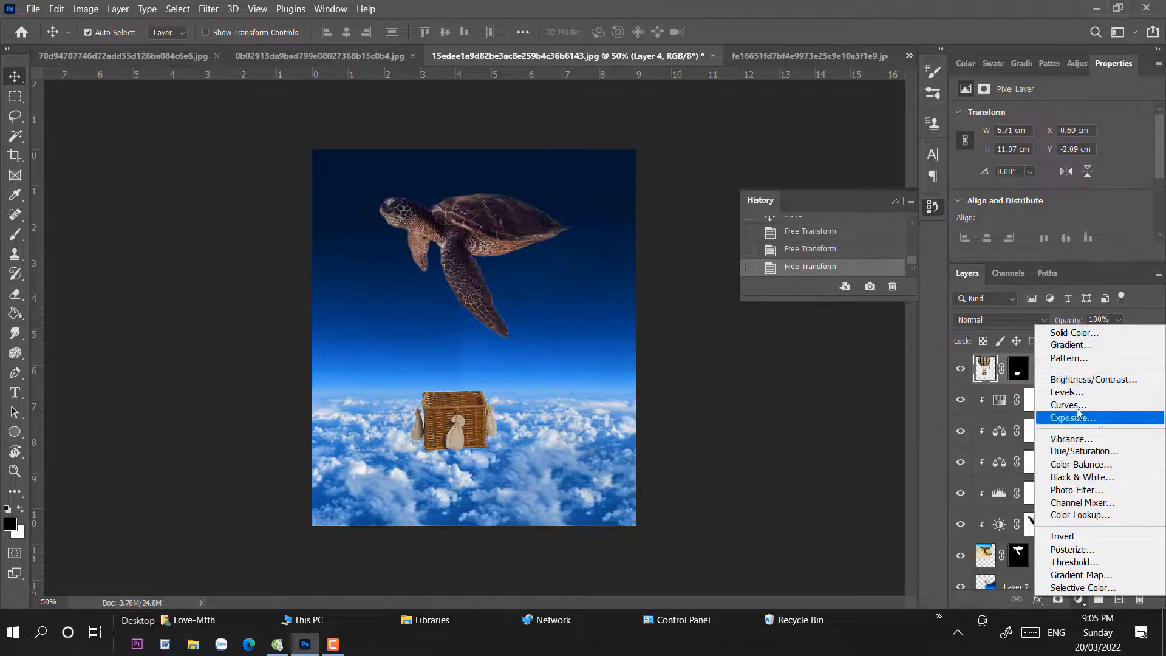
click(1078, 379)
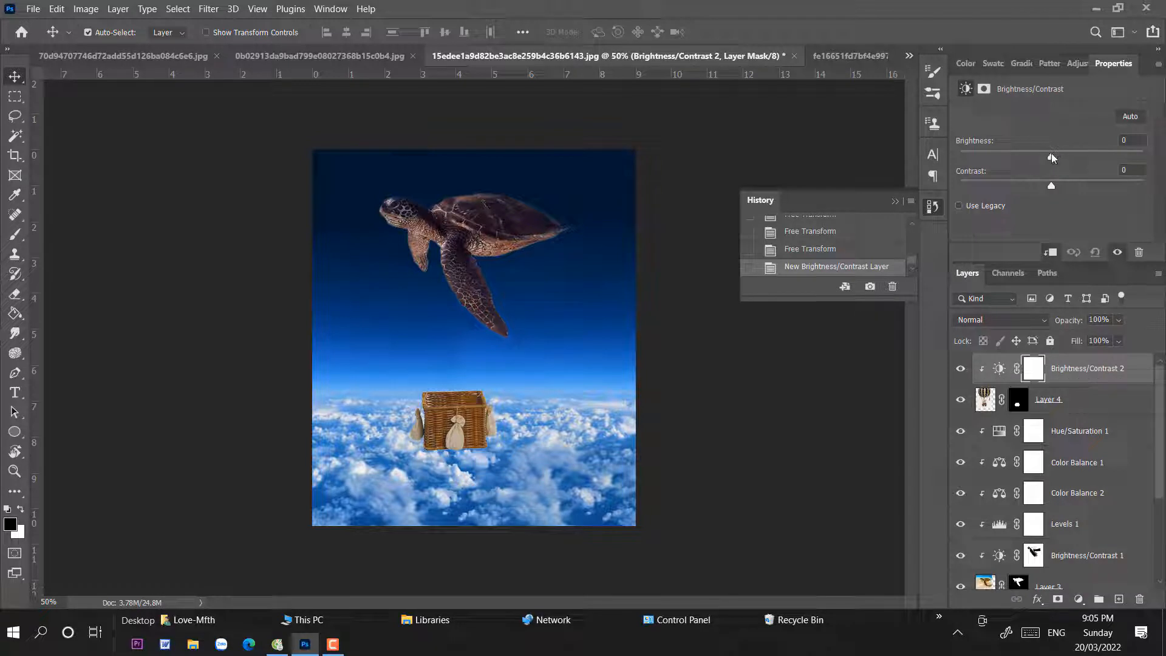
drag(1051, 156, 1048, 187)
- Add a clipped Hue/Saturation adjustment above the basket and slightly reduce its Saturation
click(1075, 600)
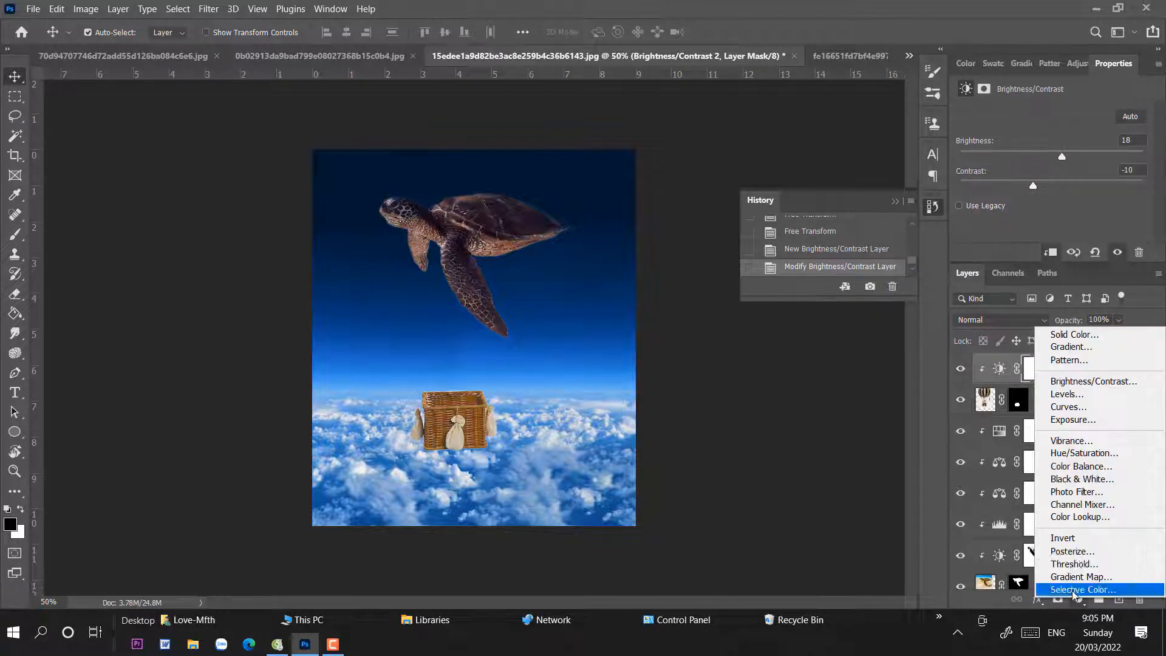
click(1087, 453)
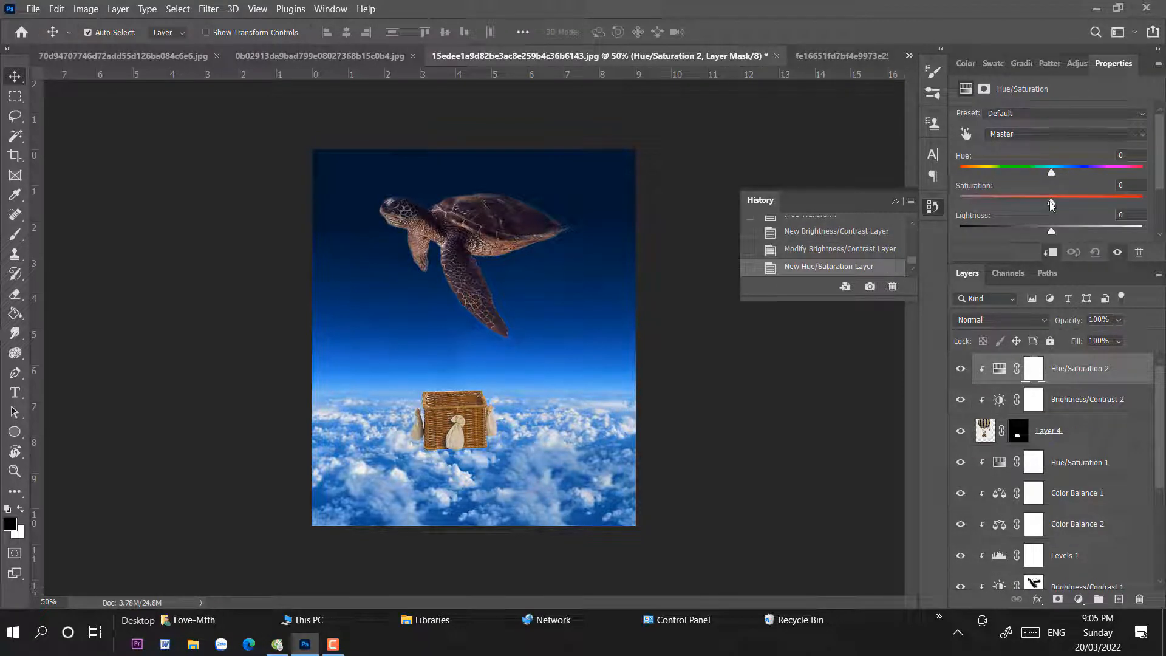
drag(1049, 201, 1048, 202)
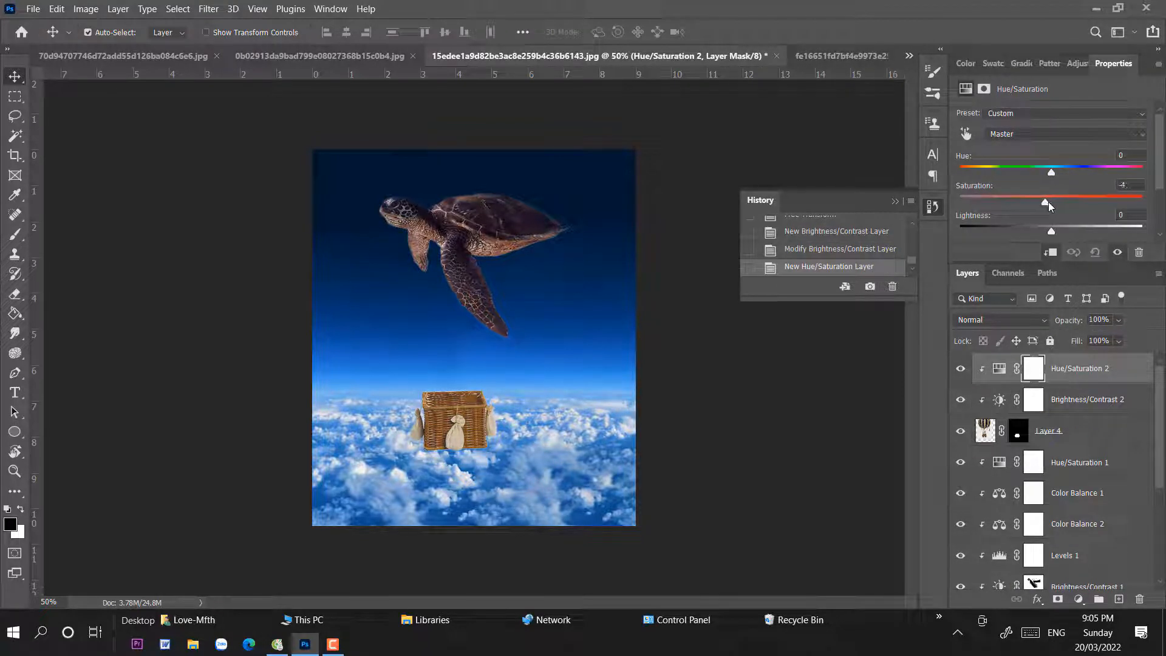
click(1032, 134)
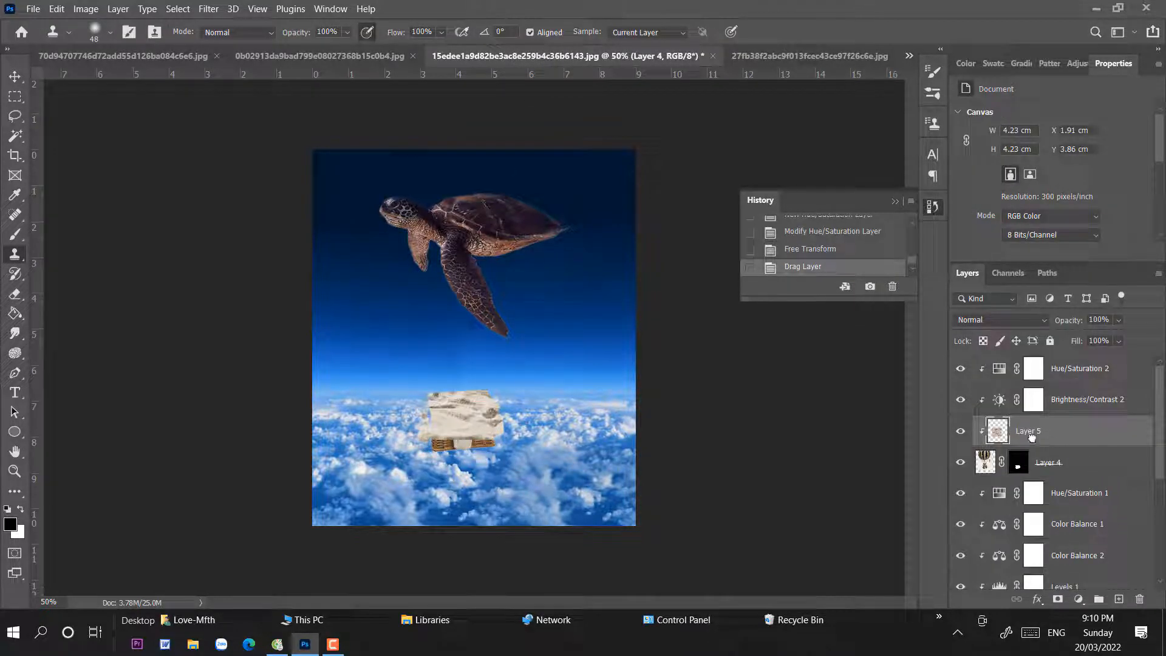
- Move the sand texture layer to the top of the layer stack and release its clipping mask
click(1031, 438)
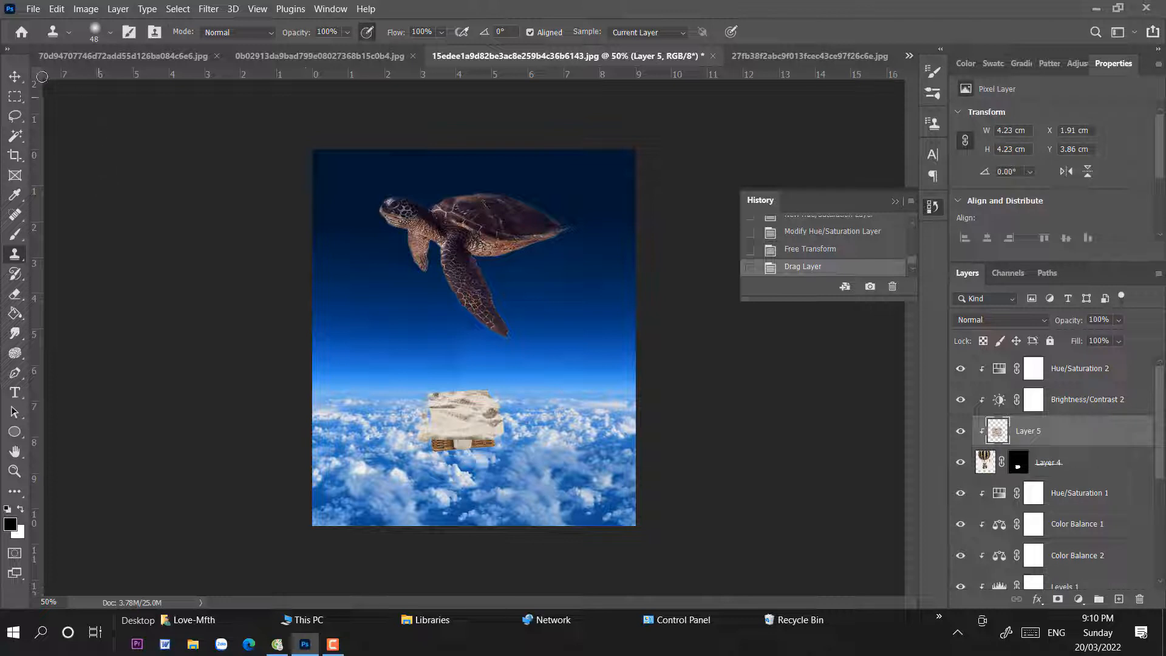
click(13, 78)
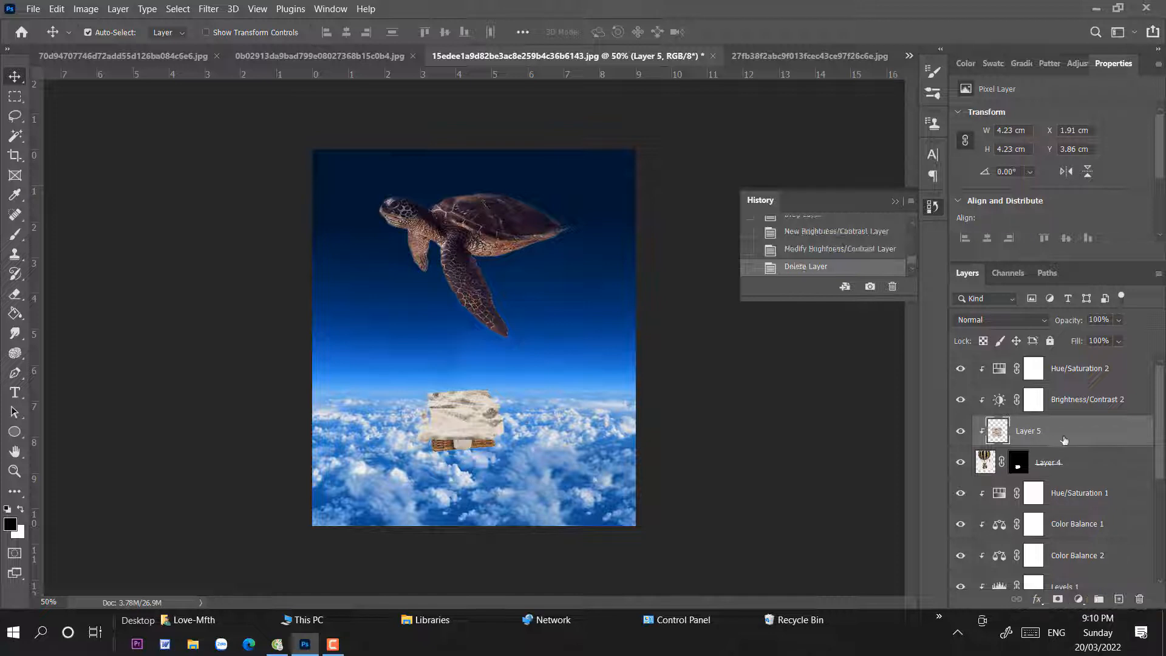
drag(1061, 439, 1063, 366)
right_click(1064, 366)
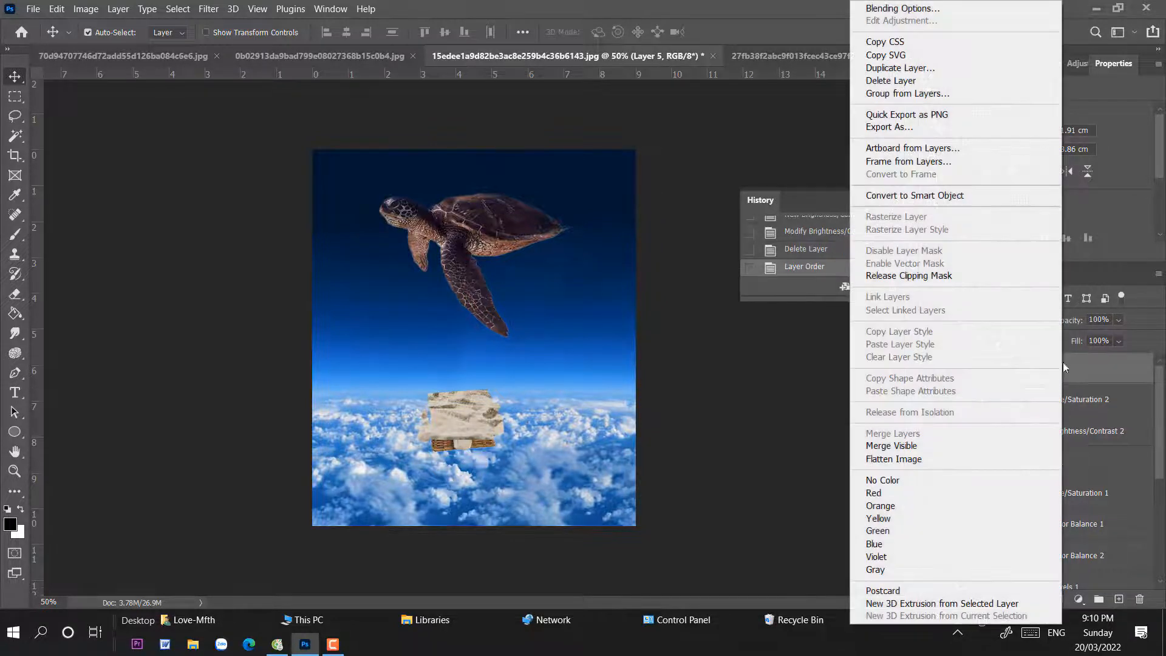
click(904, 275)
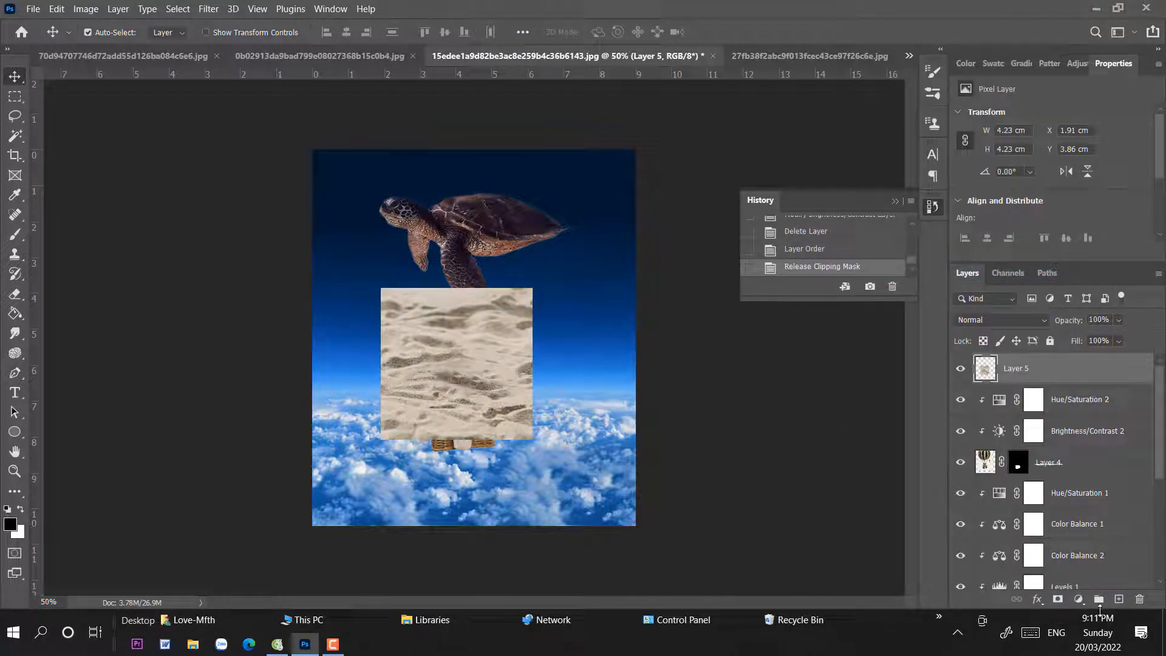
- Add a clipped Brightness/Contrast adjustment to the sand layer with Brightness -7 and Contrast 2
click(1079, 599)
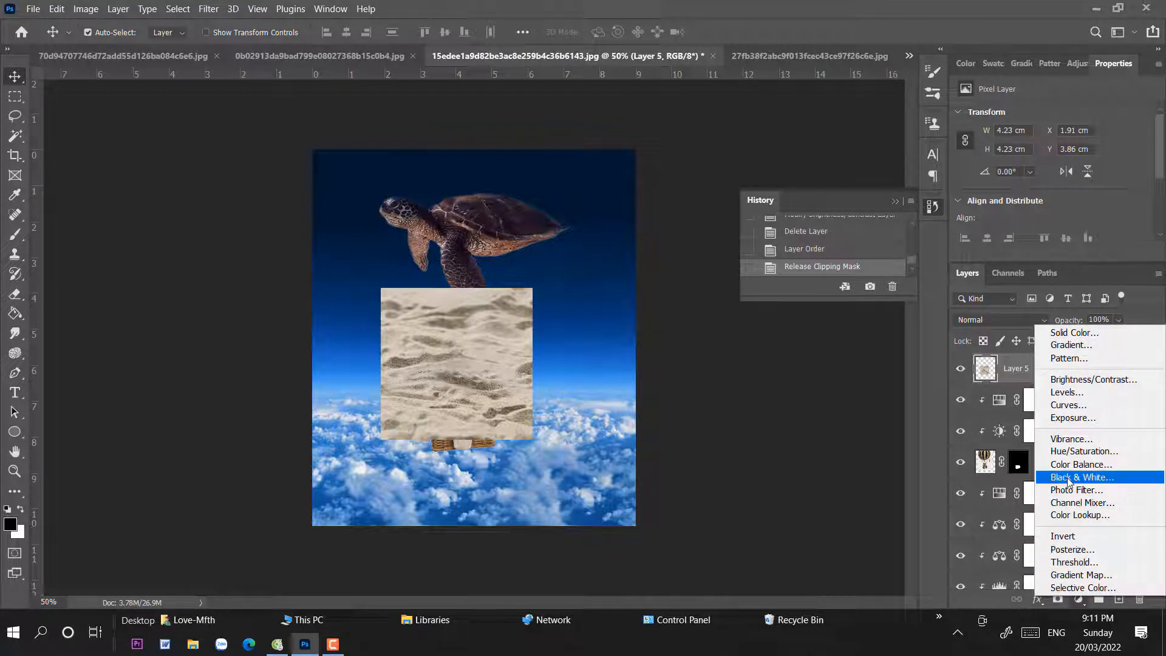
click(1070, 381)
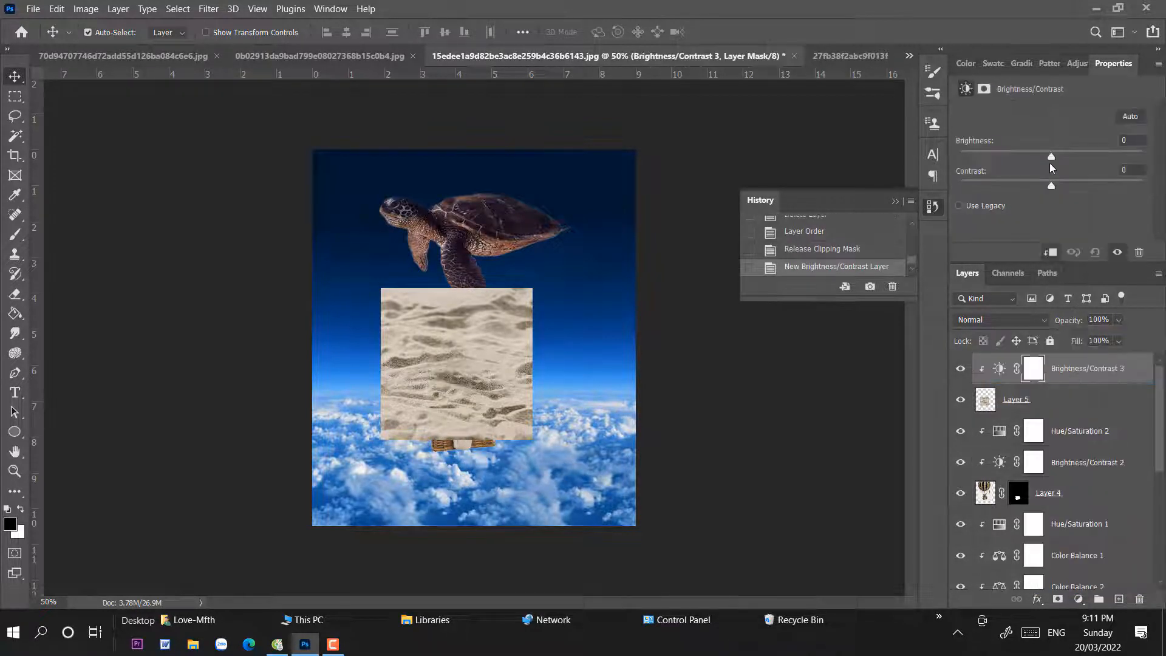
drag(1051, 156, 1051, 187)
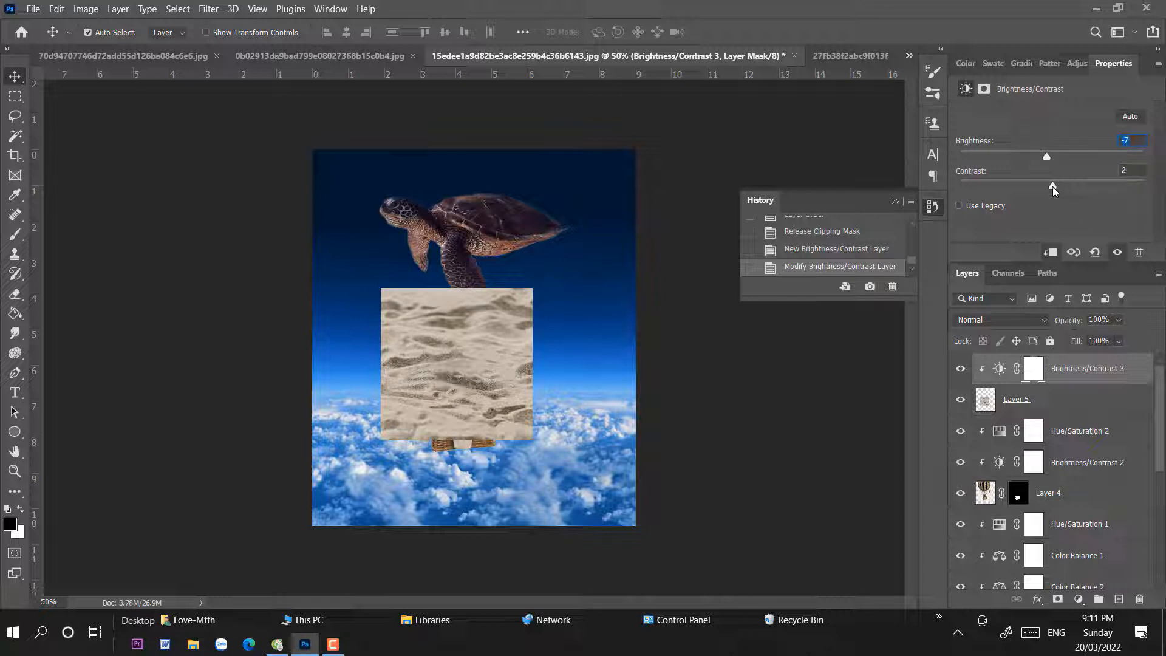
- Scale the sand layer down to 42.70% with Free Transform and place it over the top of the basket
click(1034, 398)
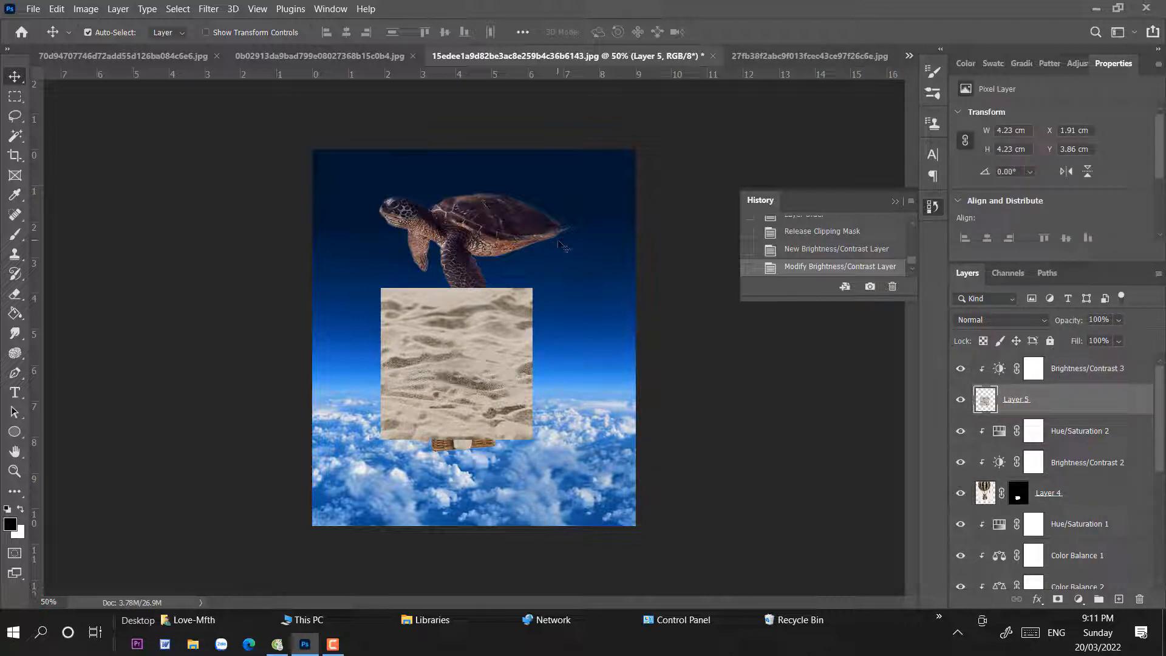
key(ctrl+minus)
key(ctrl+plus)
key(ctrl+plus)
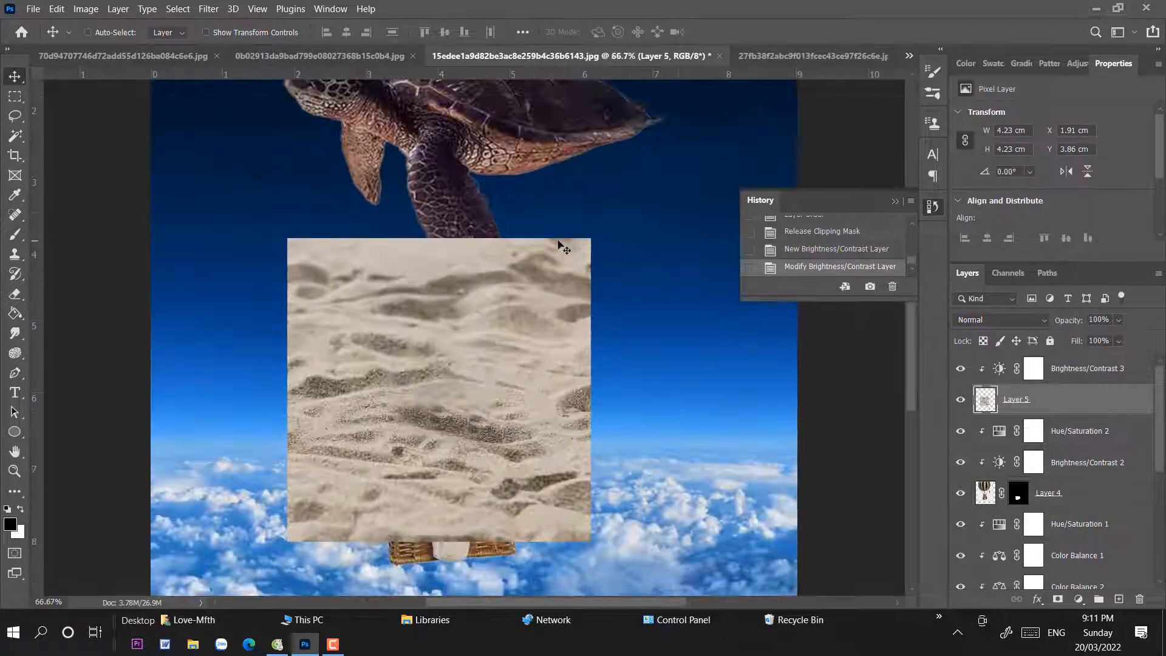
key(ctrl+plus)
key(ctrl+plus)
key(ctrl+minus)
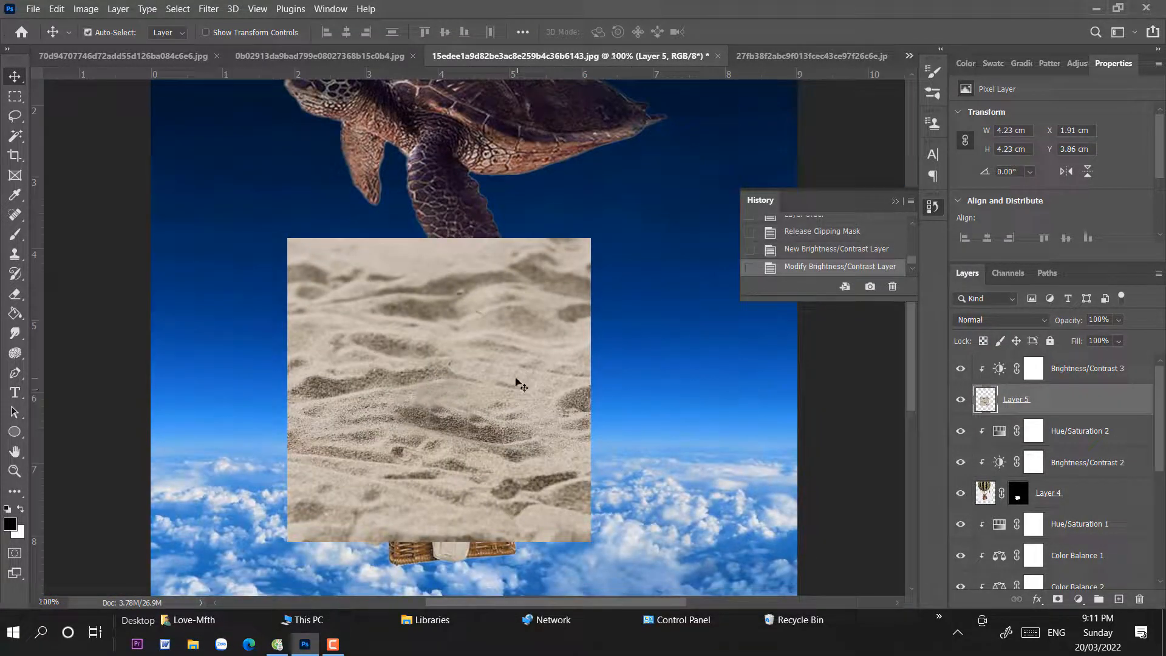
key(ctrl+t)
drag(591, 238, 417, 411)
drag(394, 486, 503, 461)
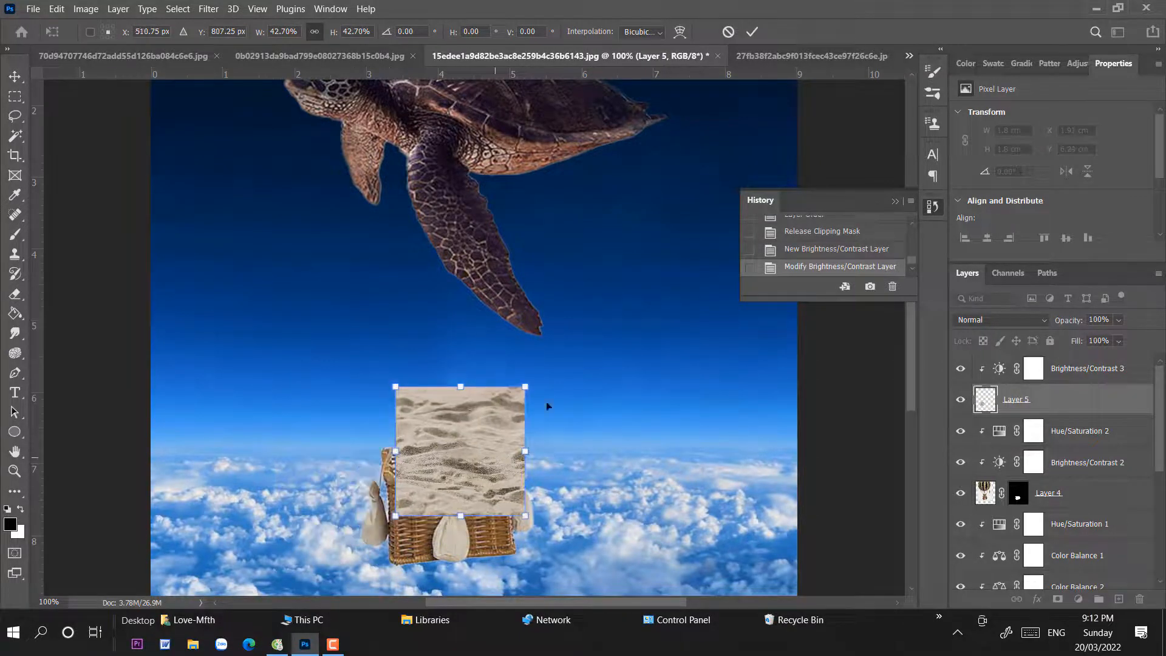
- Distort the sand to match the basket's perspective, making it about 1.85 by 1.02 cm, and apply the transform
mouse_move(552, 372)
mouse_down()
mouse_move(534, 356)
mouse_move(559, 371)
mouse_up()
drag(448, 473, 433, 440)
drag(446, 351, 445, 417)
drag(460, 461, 461, 467)
key(Return)
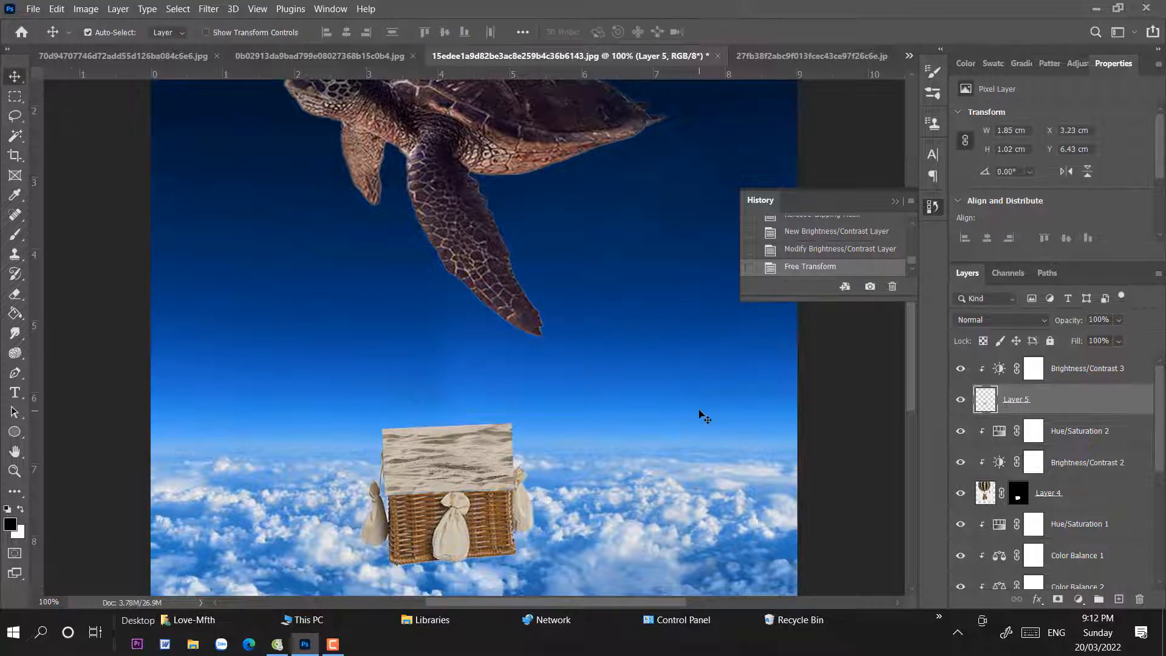
- Load the basket's mask as a selection, add it as a mask on the sand layer, and set the Brush to 56 px
ctrl+click(1020, 499)
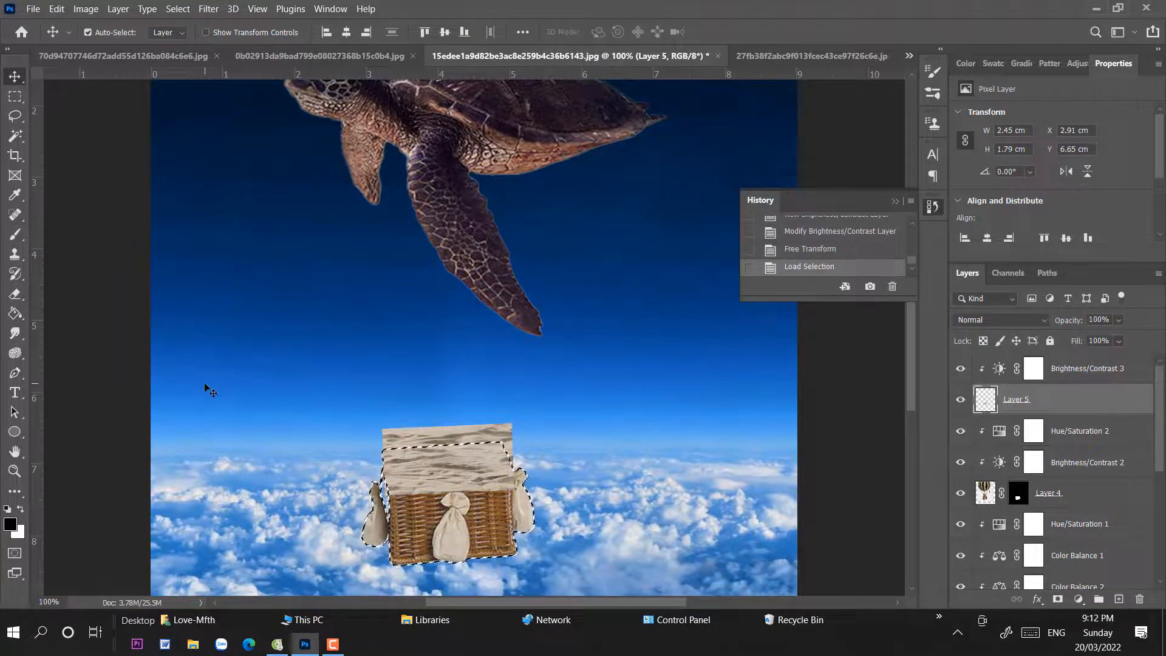
key(b)
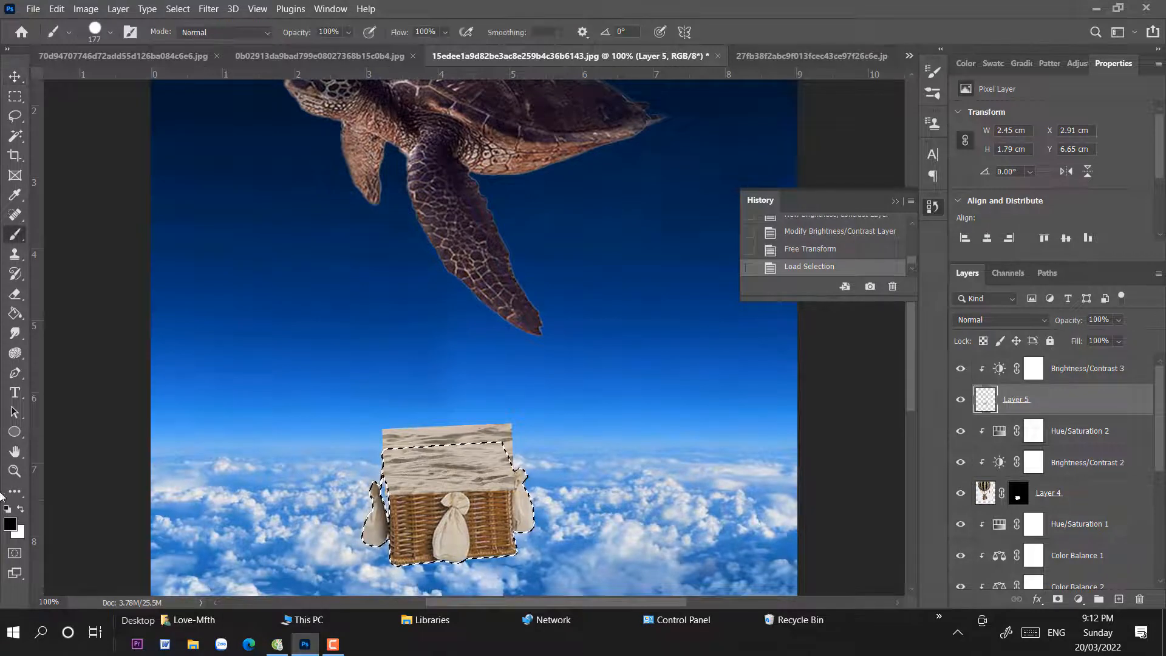
click(1058, 599)
right_click(450, 364)
click(445, 361)
click(835, 391)
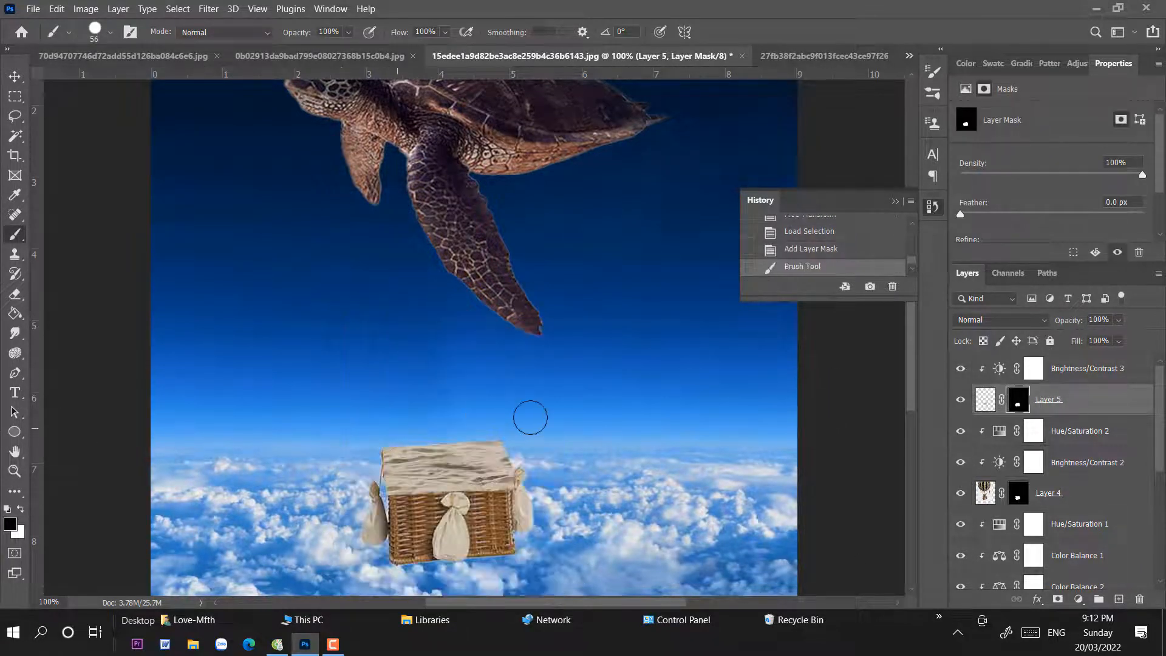
- Lower the sand layer's opacity to 40% so the basket's rim shows through
key(ctrl+plus)
key(ctrl+plus)
drag(564, 419, 596, 361)
click(1119, 320)
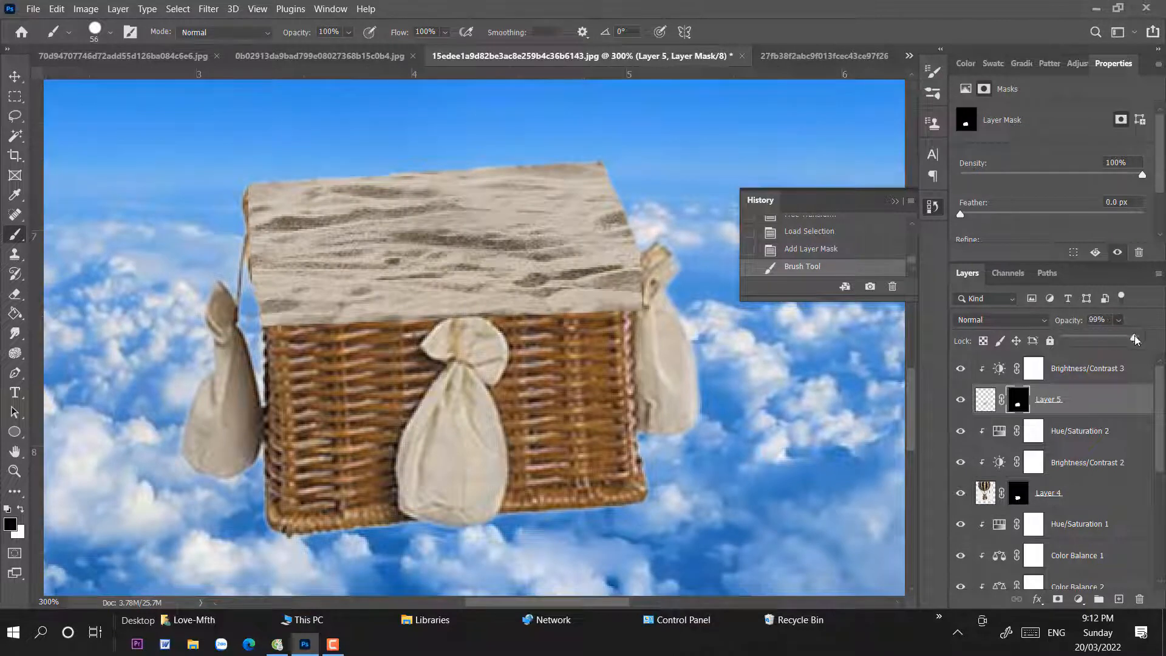
drag(1143, 337, 1087, 340)
- Shrink the Brush and mask the sand off the basket's front edge and left rim, undoing the last stroke along the back rim
right_click(602, 310)
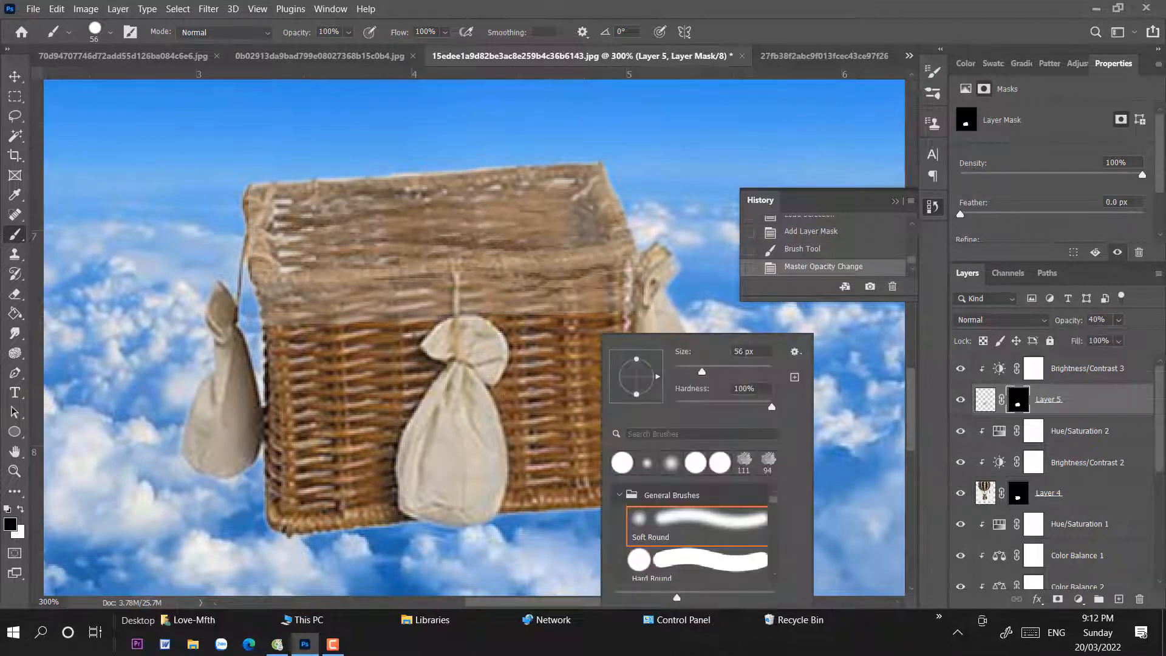
key(bracketleft)
key(bracketleft)
key(bracketleft)
mouse_move(602, 311)
mouse_down()
mouse_move(616, 287)
mouse_move(273, 304)
mouse_up()
mouse_move(218, 184)
mouse_down()
mouse_move(233, 280)
mouse_move(249, 306)
mouse_up()
mouse_move(256, 172)
mouse_down()
mouse_move(621, 249)
mouse_move(614, 158)
mouse_move(617, 213)
mouse_move(595, 193)
mouse_move(611, 156)
mouse_move(264, 178)
mouse_move(399, 165)
mouse_up()
key(ctrl+z)
- Switch to a soft 14 px Brush and mask the sand off the basket's remaining rim
right_click(656, 258)
click(110, 32)
right_click(308, 175)
click(261, 167)
mouse_move(284, 190)
mouse_down()
mouse_move(597, 175)
mouse_move(619, 234)
mouse_move(605, 257)
mouse_move(621, 252)
mouse_move(278, 280)
mouse_move(258, 191)
mouse_up()
- Restore the sand layer's opacity to 100% and touch up its mask along the back and front rims of the basket
drag(1120, 322, 1154, 337)
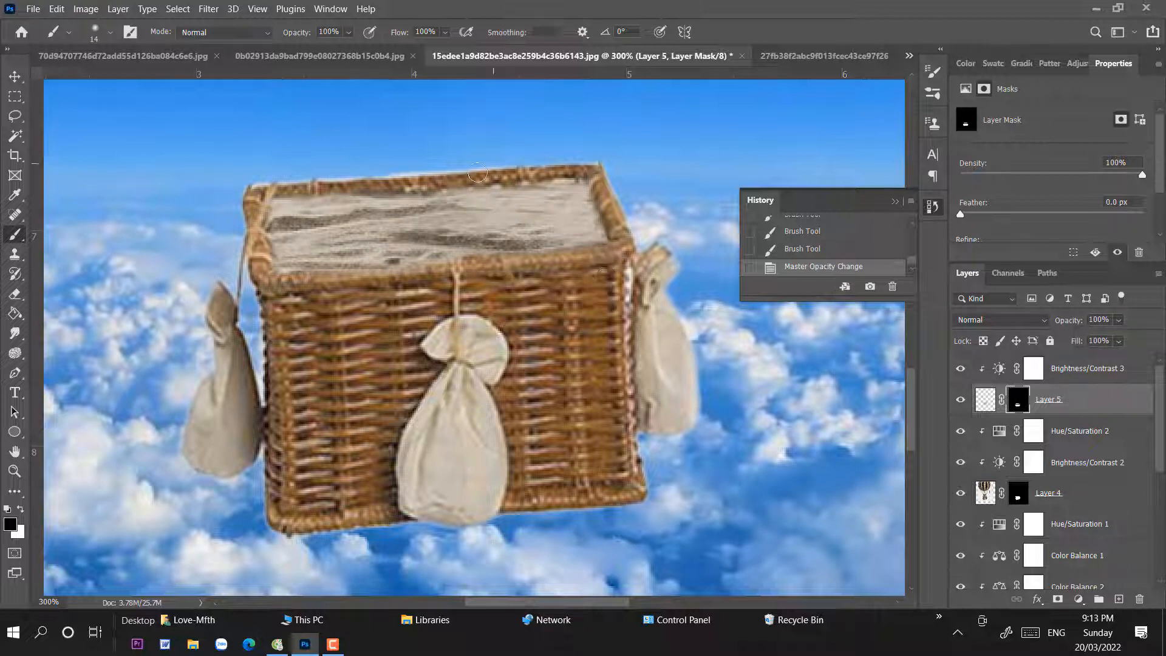
drag(477, 174, 501, 160)
click(22, 508)
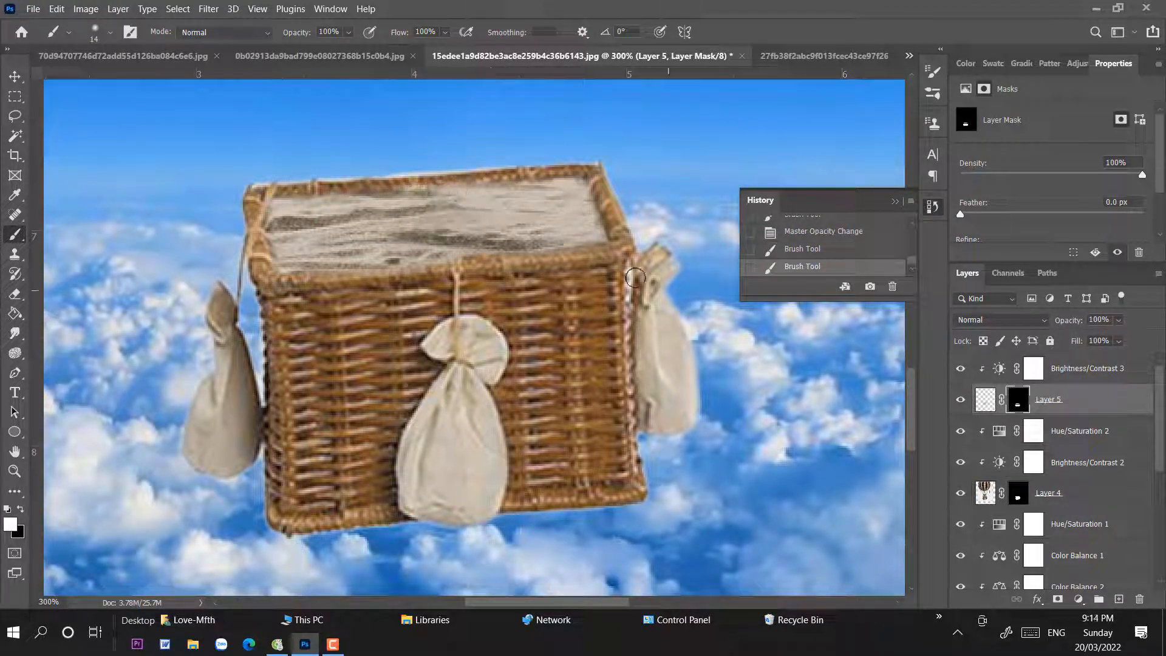
click(636, 278)
key(x)
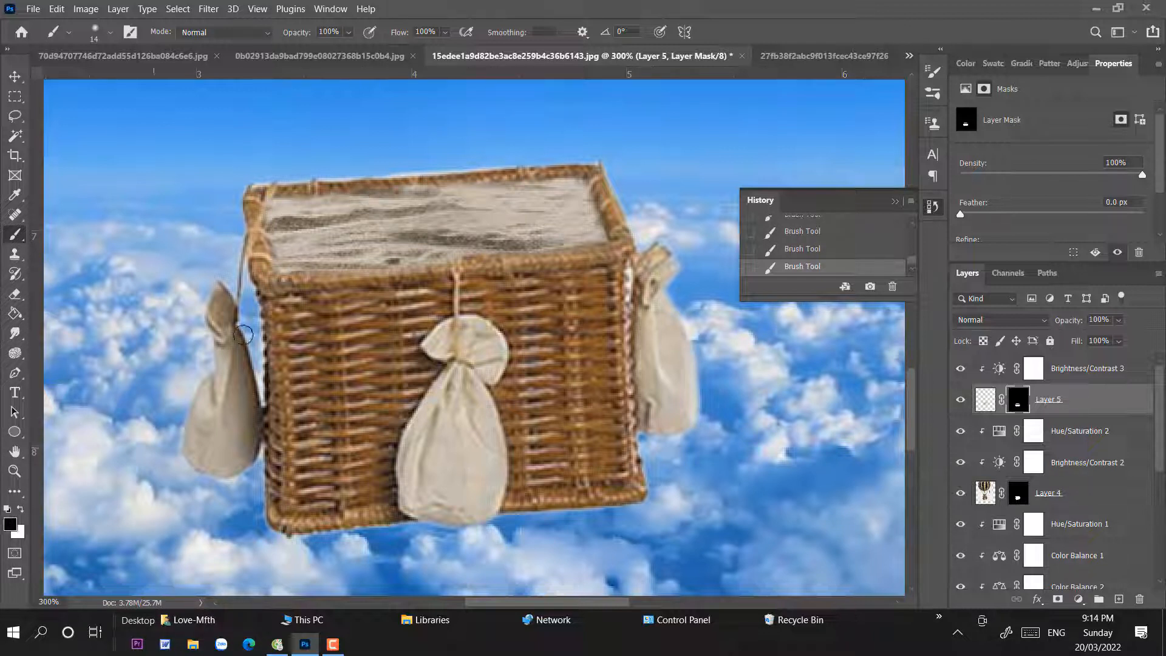
mouse_move(298, 278)
mouse_down()
mouse_move(473, 268)
mouse_move(278, 298)
mouse_move(596, 267)
mouse_move(538, 255)
mouse_up()
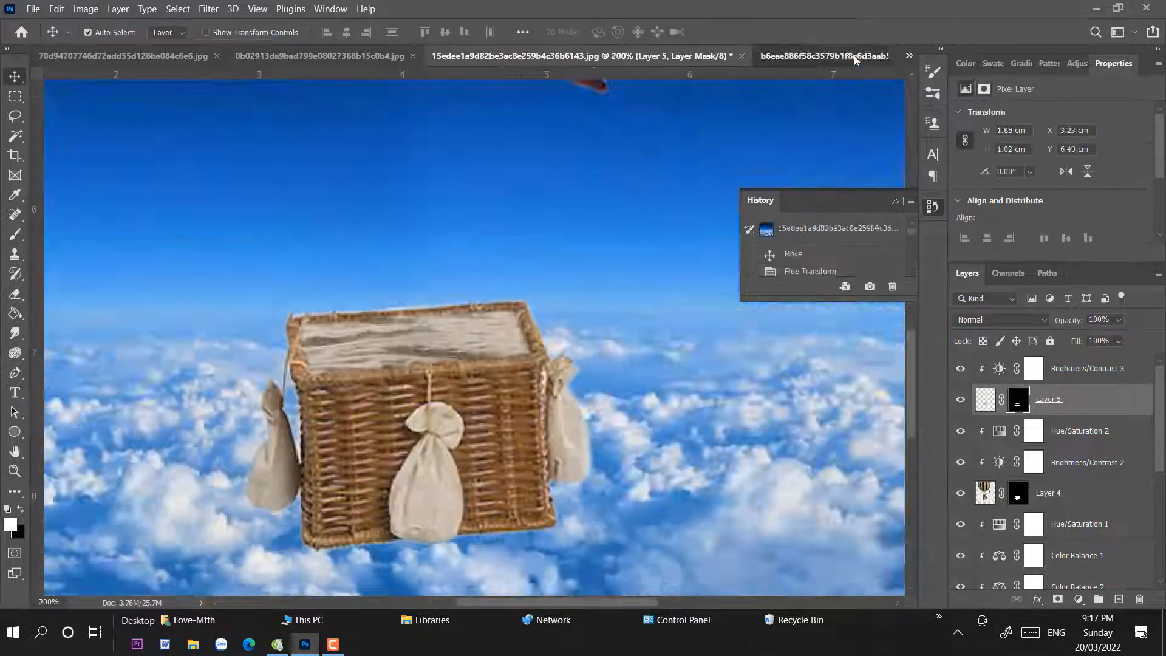
- Bring the baby turtle photo into the composite, move its layer to the top, and release its clipping mask
click(854, 58)
drag(517, 261, 428, 328)
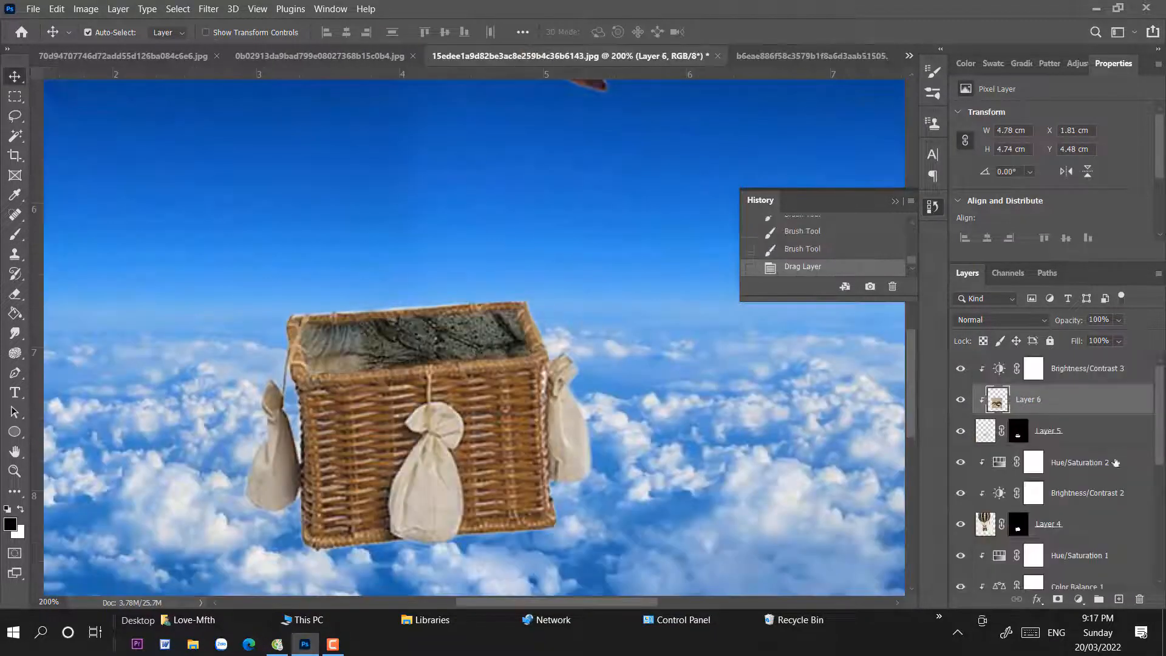
drag(1081, 401, 1081, 360)
right_click(1072, 372)
click(921, 276)
- Scale the baby turtle photo down to about 0.71 cm wide and place it over the basket's opening
key(ctrl+minus)
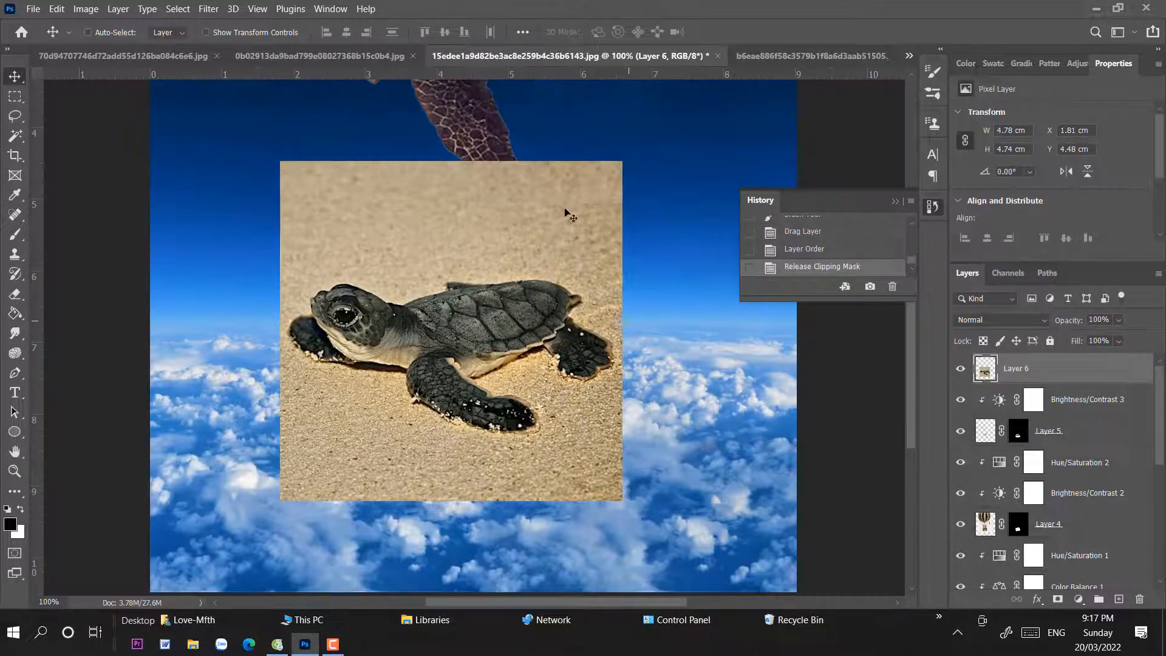
key(ctrl+t)
drag(619, 162, 466, 347)
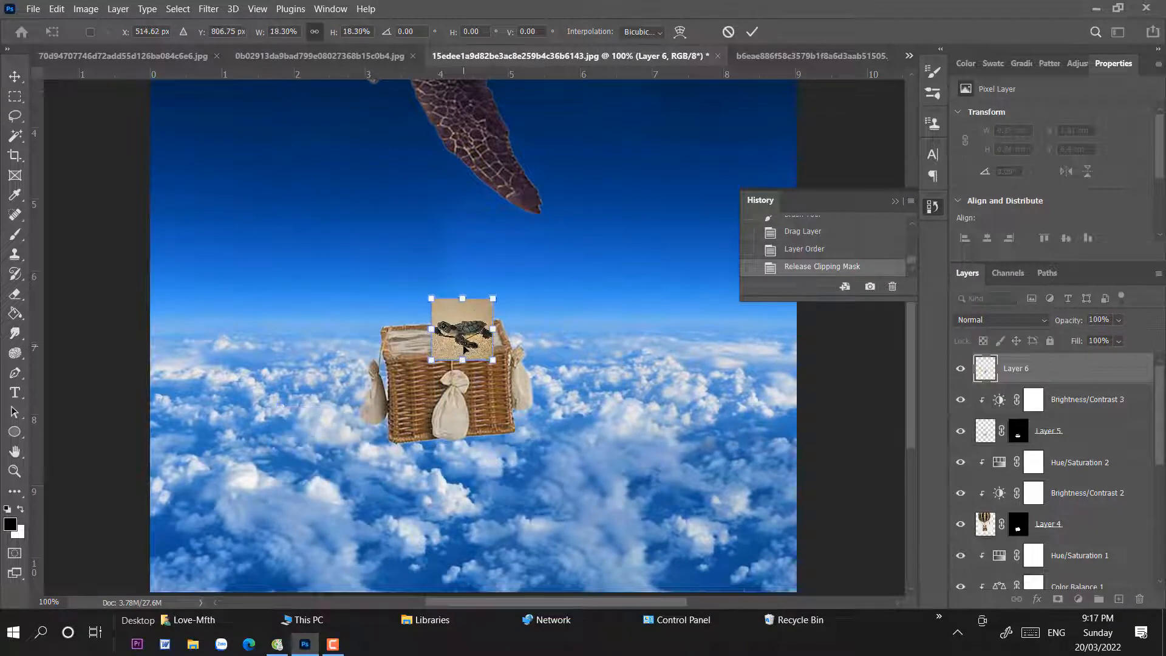
drag(493, 300, 482, 310)
key(Return)
- Reduce the baby turtle photo's height to about 92% and enlarge the photo over the basket's opening
key(ctrl+plus)
key(ctrl+plus)
key(ctrl+plus)
key(ctrl+plus)
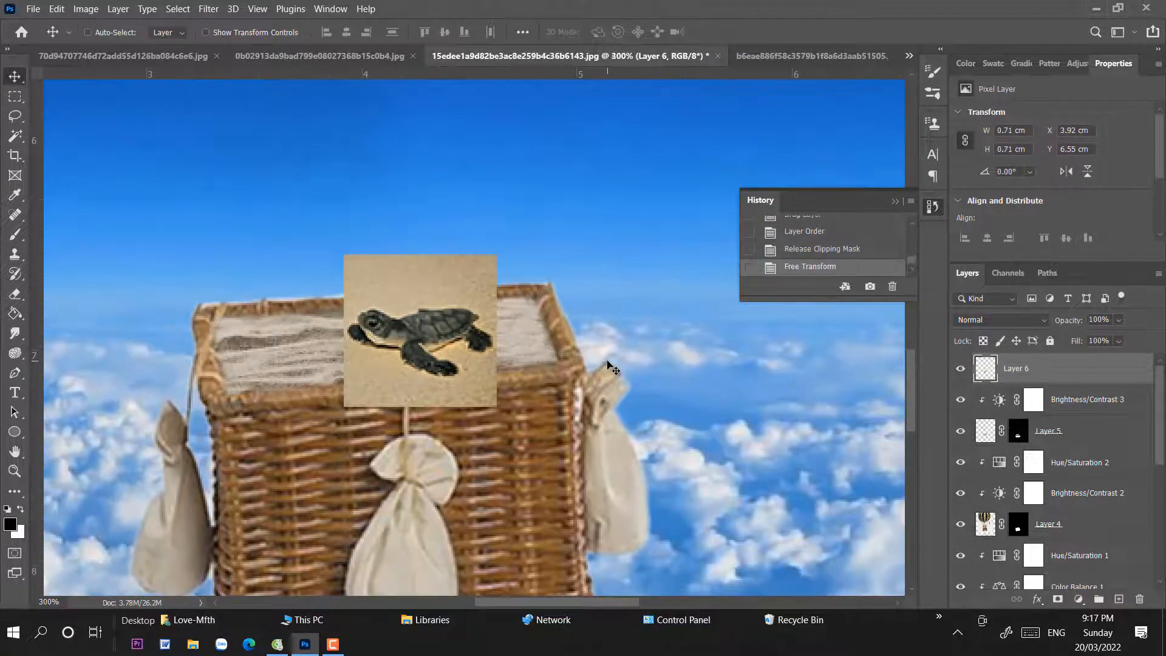
key(ctrl+t)
drag(415, 198, 415, 218)
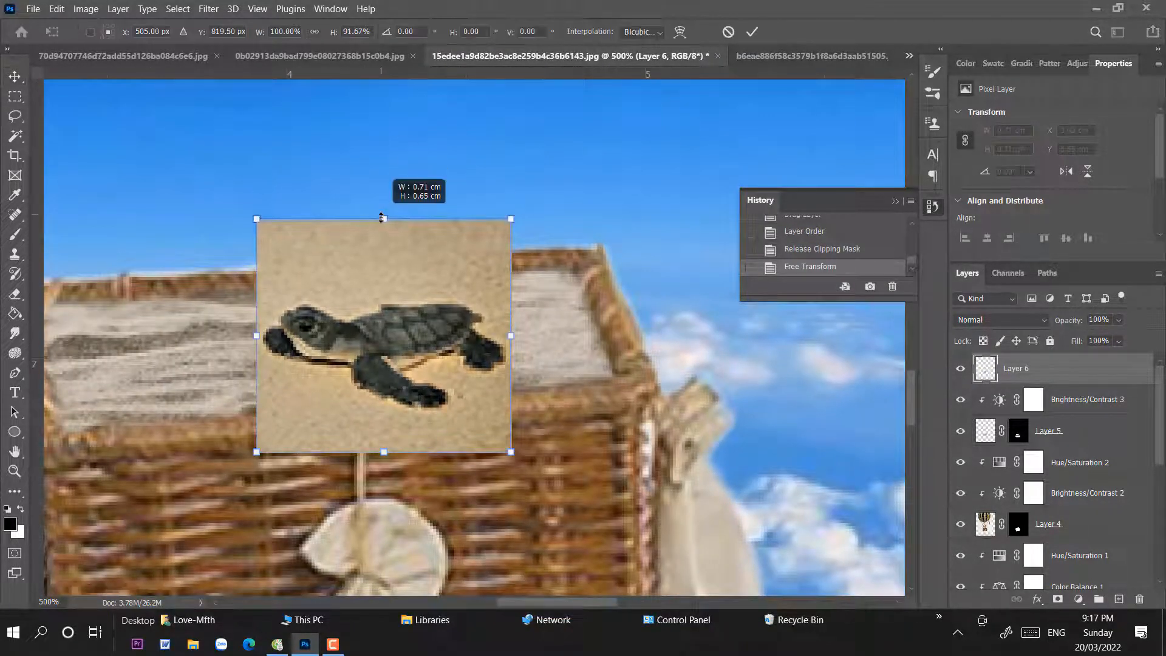
drag(512, 219, 577, 165)
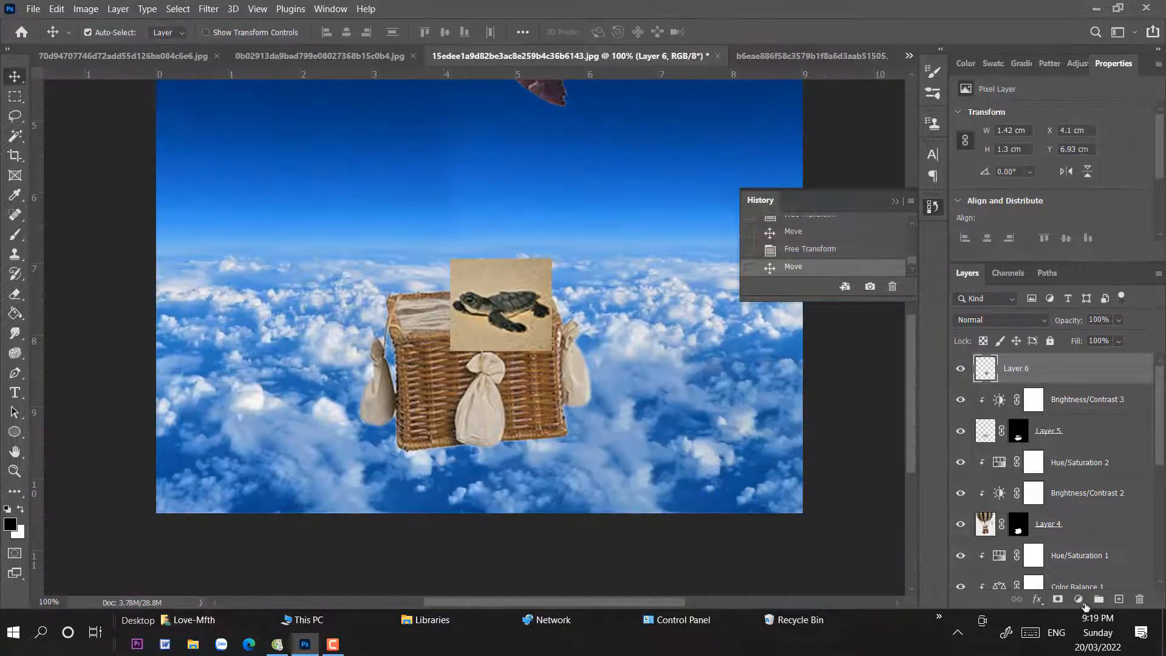
- Add a clipped Hue/Saturation adjustment to the baby turtle photo and lower the Yellows saturation to -22
click(1078, 599)
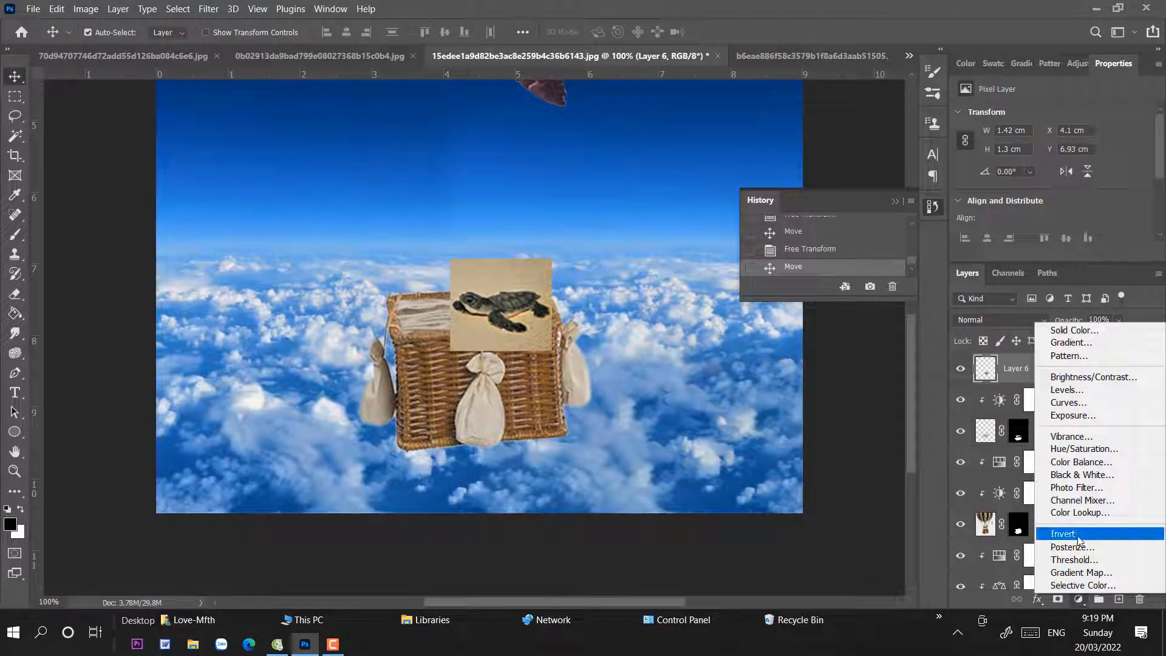
click(1082, 449)
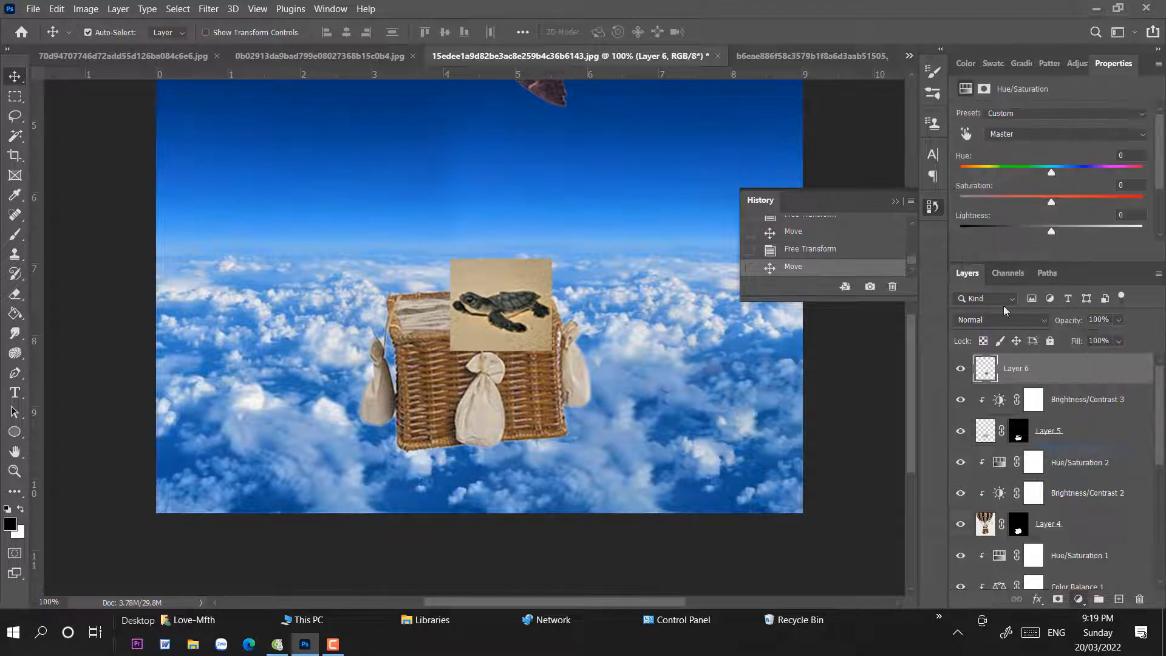
click(1044, 134)
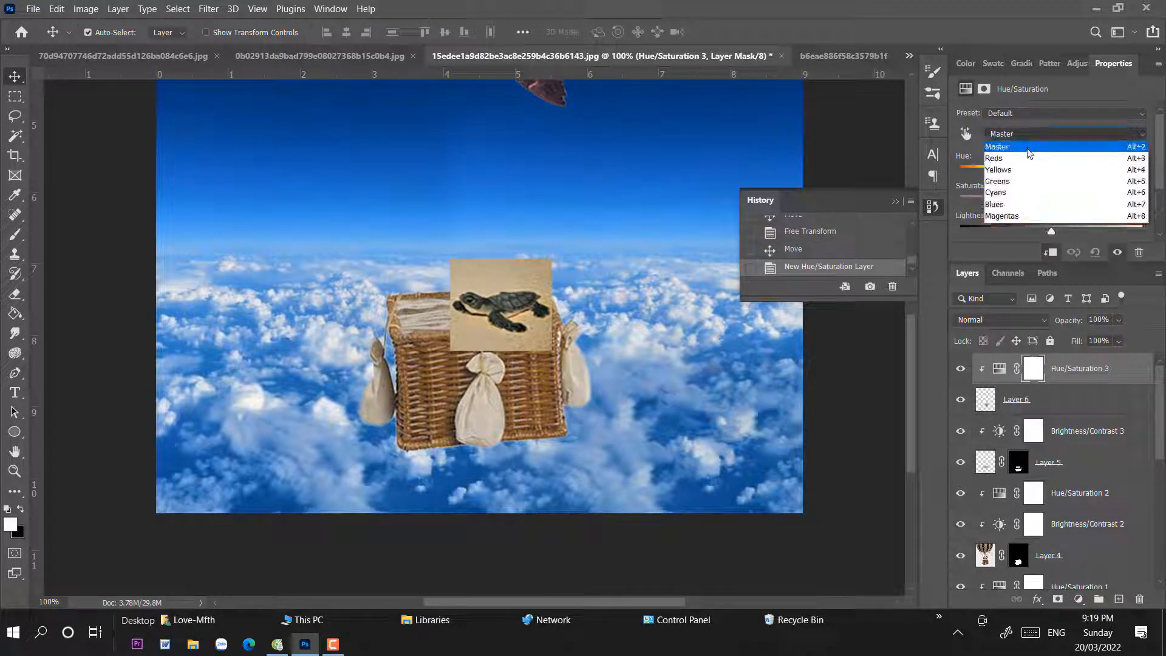
click(1008, 170)
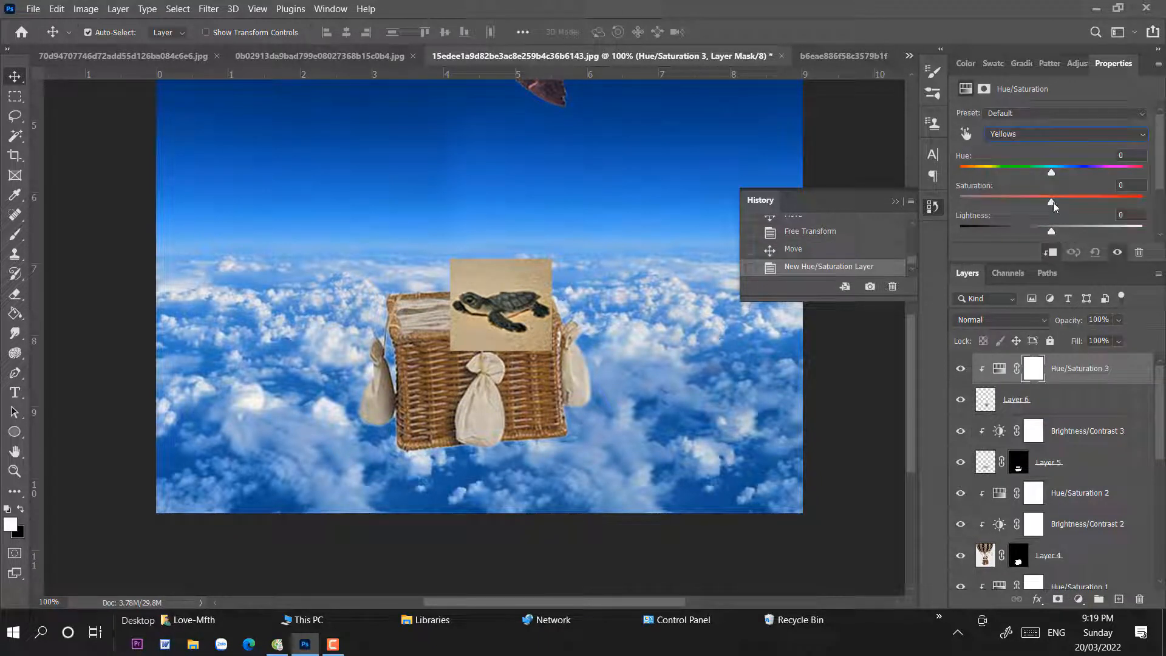
mouse_move(1053, 202)
mouse_down()
mouse_move(1066, 201)
mouse_move(1032, 201)
mouse_up()
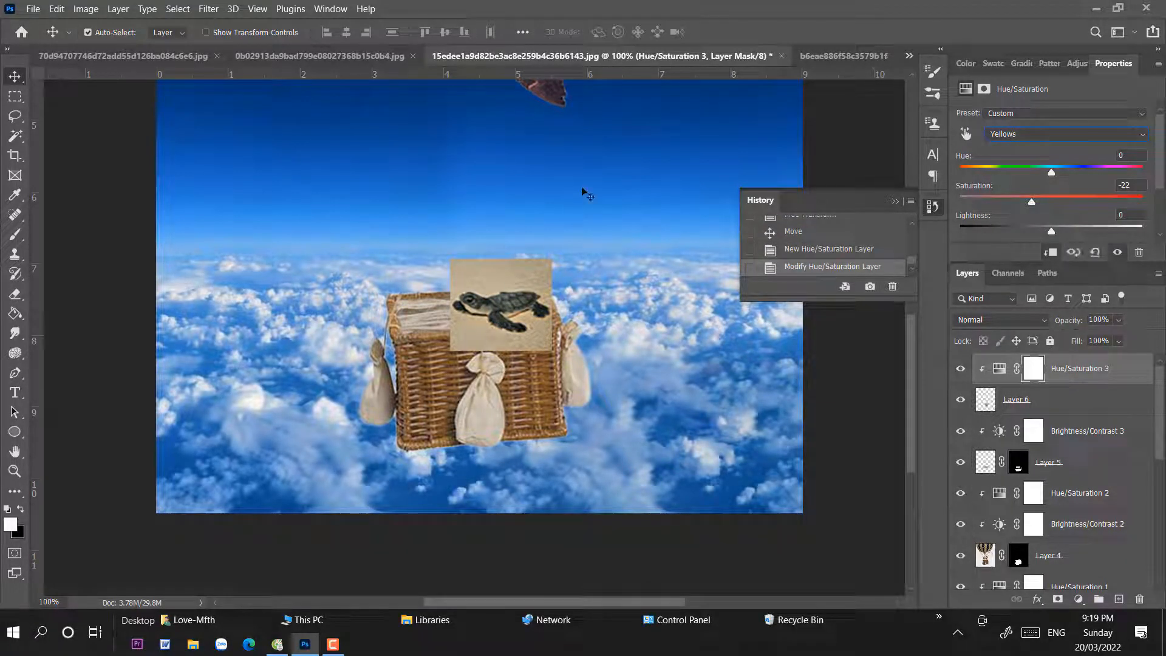
click(582, 193)
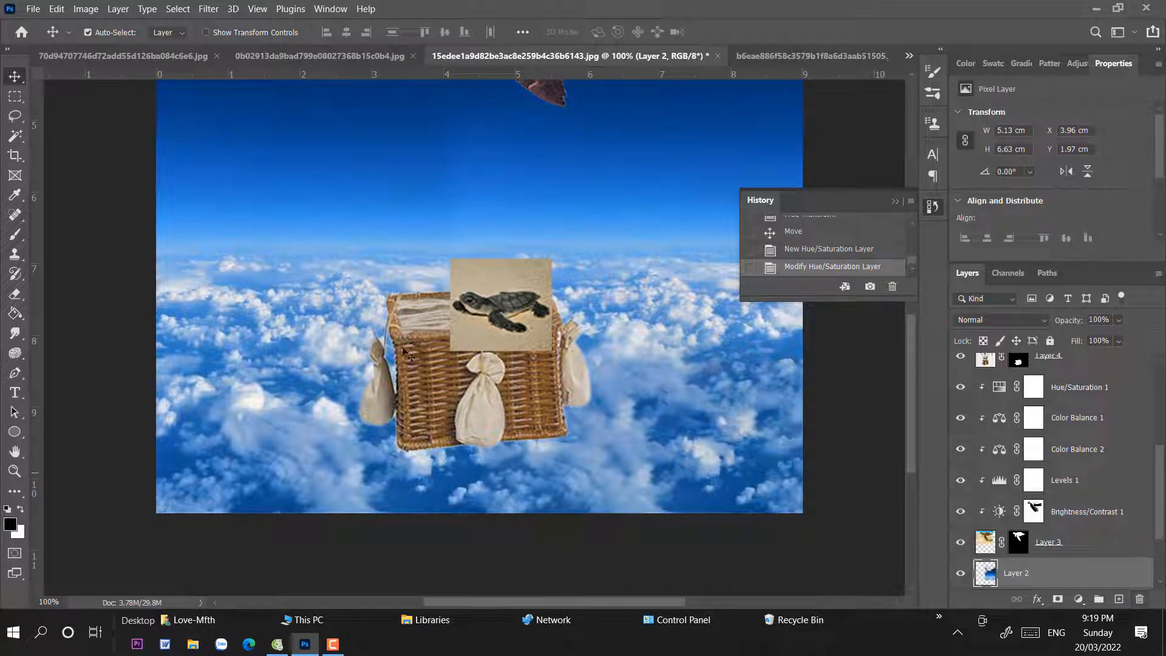
- Add a layer mask to the baby turtle photo and paint out its background beyond the basket's rims with a 36 px soft round brush
click(507, 314)
click(1057, 599)
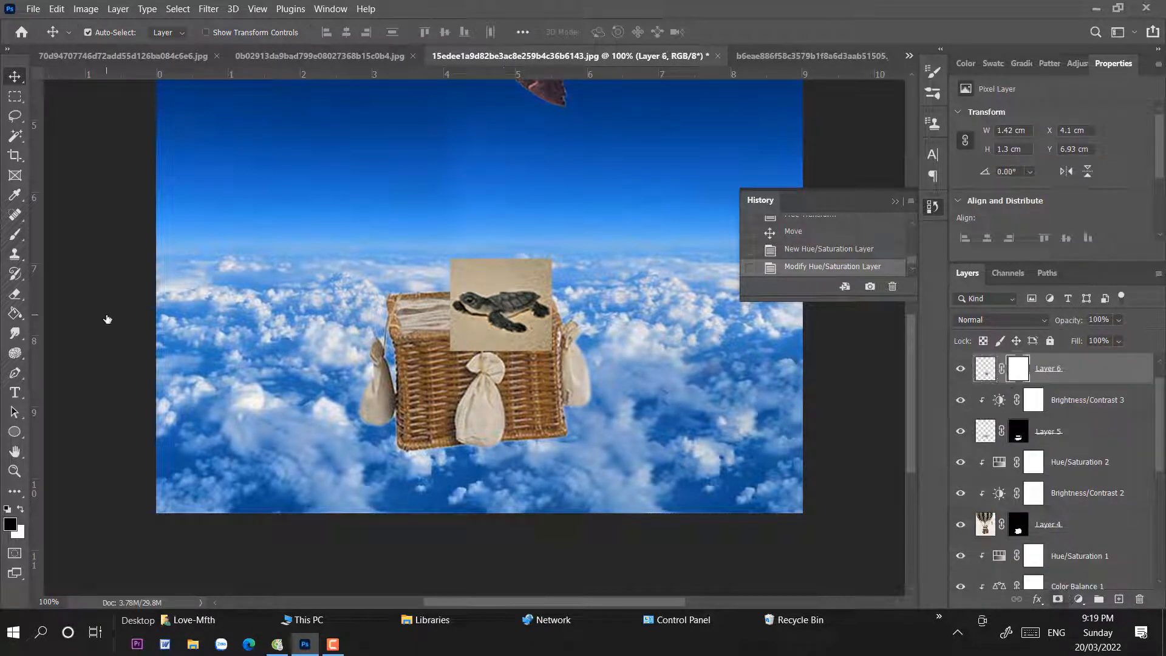
click(15, 235)
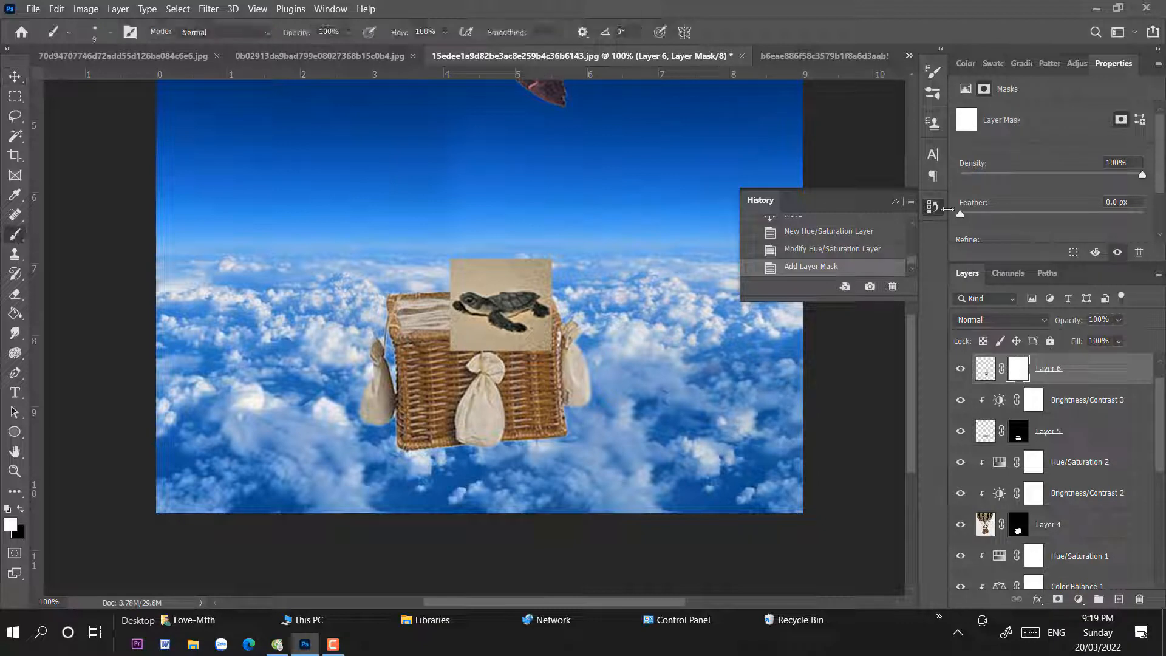
right_click(567, 244)
click(661, 284)
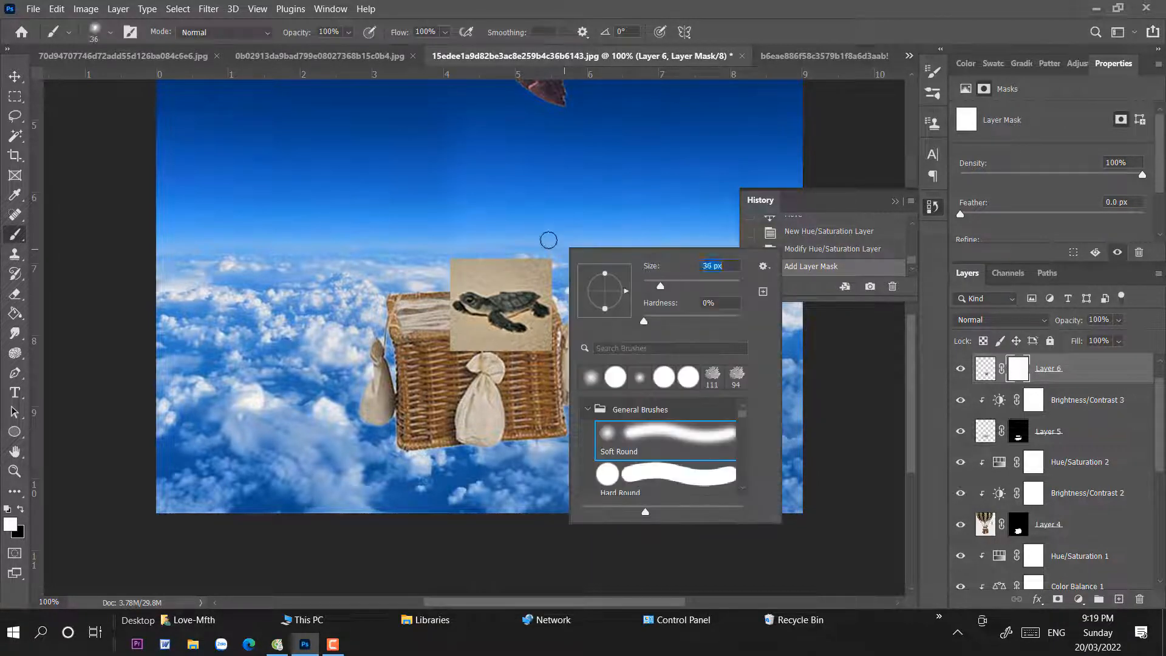
click(547, 241)
key(ctrl+plus)
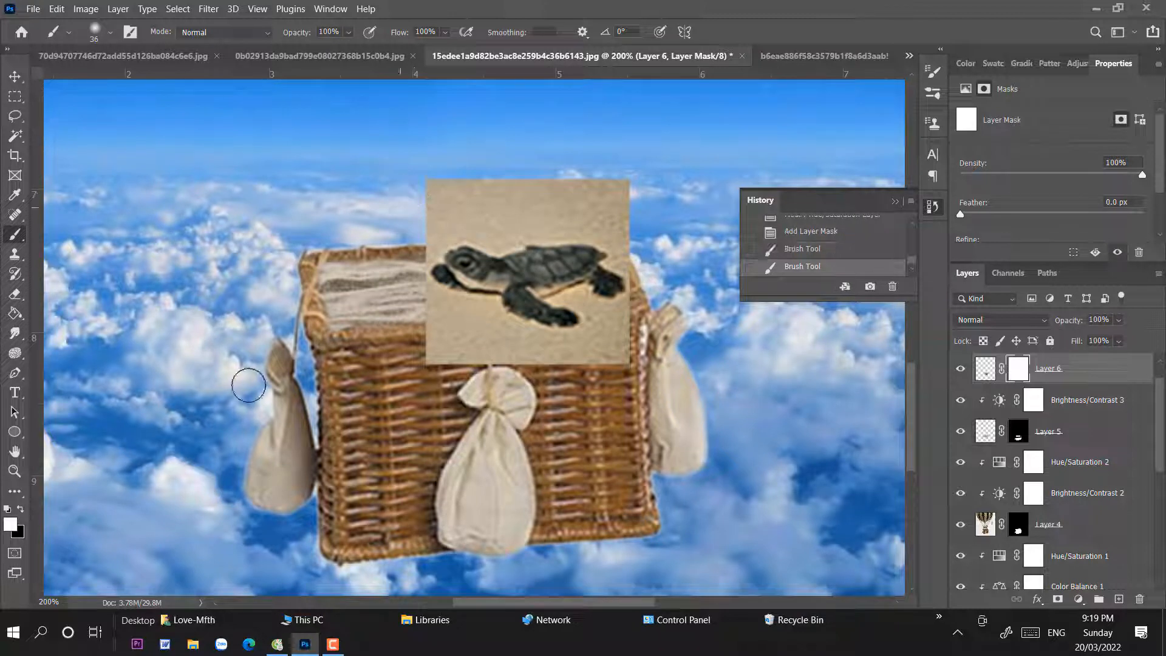
key(x)
drag(646, 194, 351, 191)
mouse_move(643, 224)
mouse_down()
mouse_move(505, 221)
mouse_move(632, 217)
mouse_up()
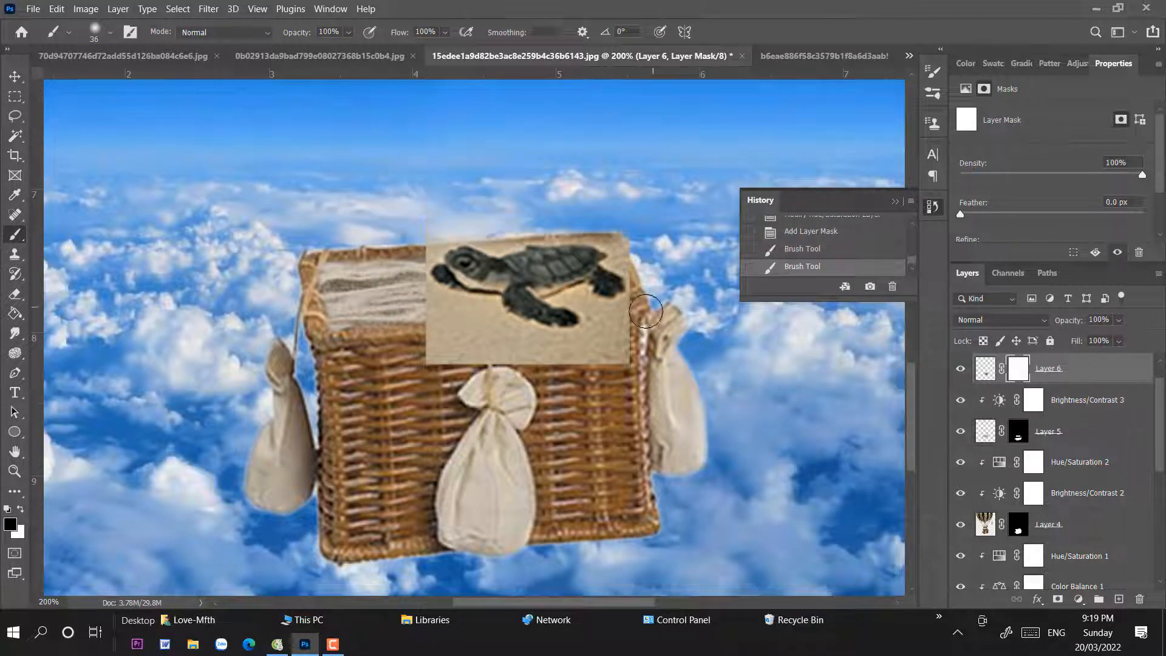
mouse_move(651, 332)
mouse_down()
mouse_move(529, 381)
mouse_move(456, 333)
mouse_move(442, 318)
mouse_move(451, 310)
mouse_move(401, 297)
mouse_up()
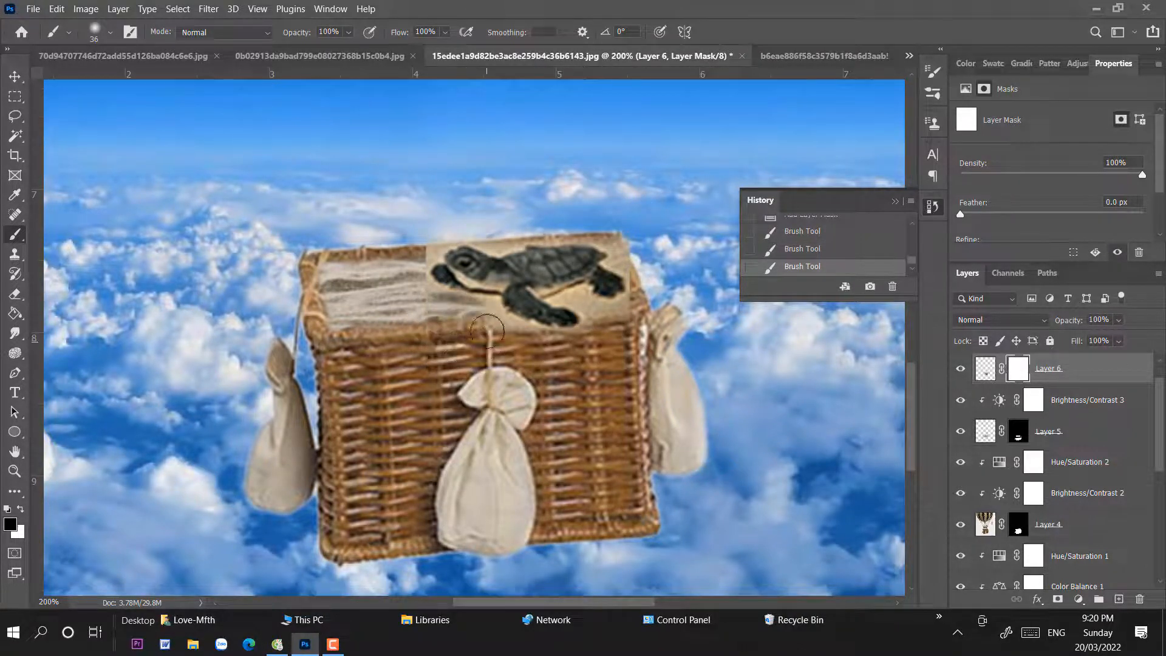
- Mask away the photo's remaining background close around the baby turtle with a 14 px soft brush
right_click(488, 328)
drag(587, 369, 581, 369)
click(486, 302)
mouse_move(486, 301)
mouse_down()
mouse_move(442, 296)
mouse_move(445, 245)
mouse_move(311, 307)
mouse_up()
key(ctrl+plus)
mouse_move(609, 254)
mouse_down()
mouse_move(613, 306)
mouse_move(570, 323)
mouse_move(584, 317)
mouse_move(544, 307)
mouse_move(538, 294)
mouse_move(510, 301)
mouse_move(528, 289)
mouse_move(598, 341)
mouse_move(517, 310)
mouse_move(544, 341)
mouse_move(559, 332)
mouse_move(527, 359)
mouse_move(432, 348)
mouse_move(475, 375)
mouse_move(418, 352)
mouse_up()
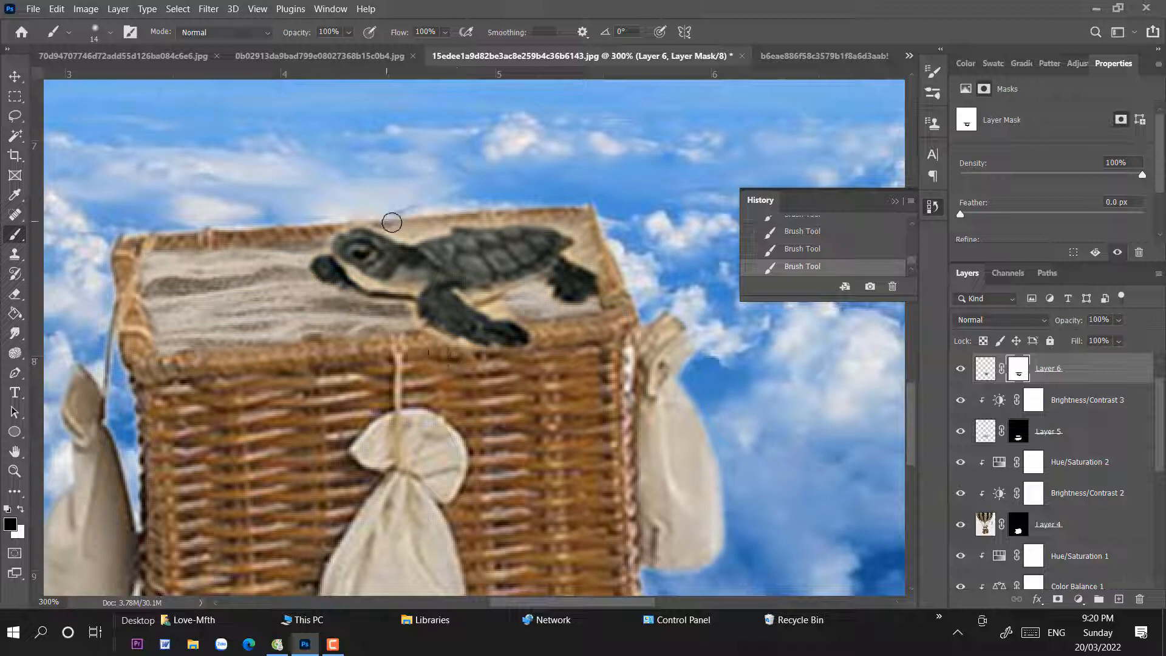
- Refine the mask along the baby turtle's shell, rear flipper and the adjacent basket rim with a 9 px soft brush
right_click(545, 365)
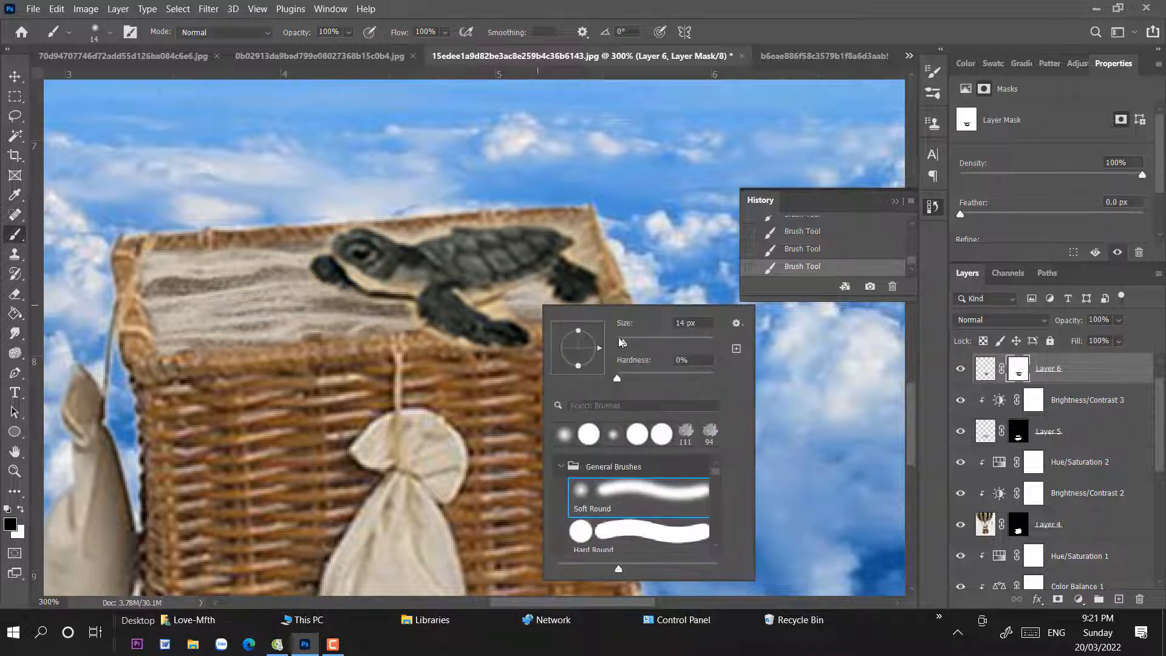
click(485, 309)
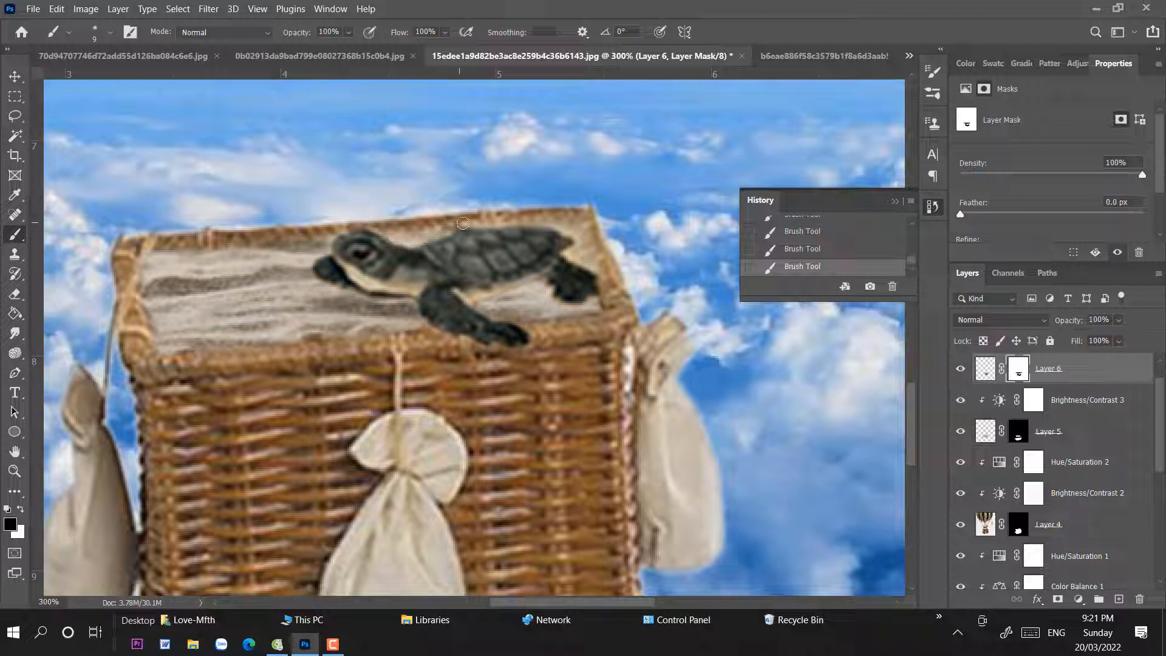
mouse_move(559, 222)
mouse_down()
mouse_move(583, 241)
mouse_move(571, 255)
mouse_move(612, 276)
mouse_up()
drag(533, 220, 585, 244)
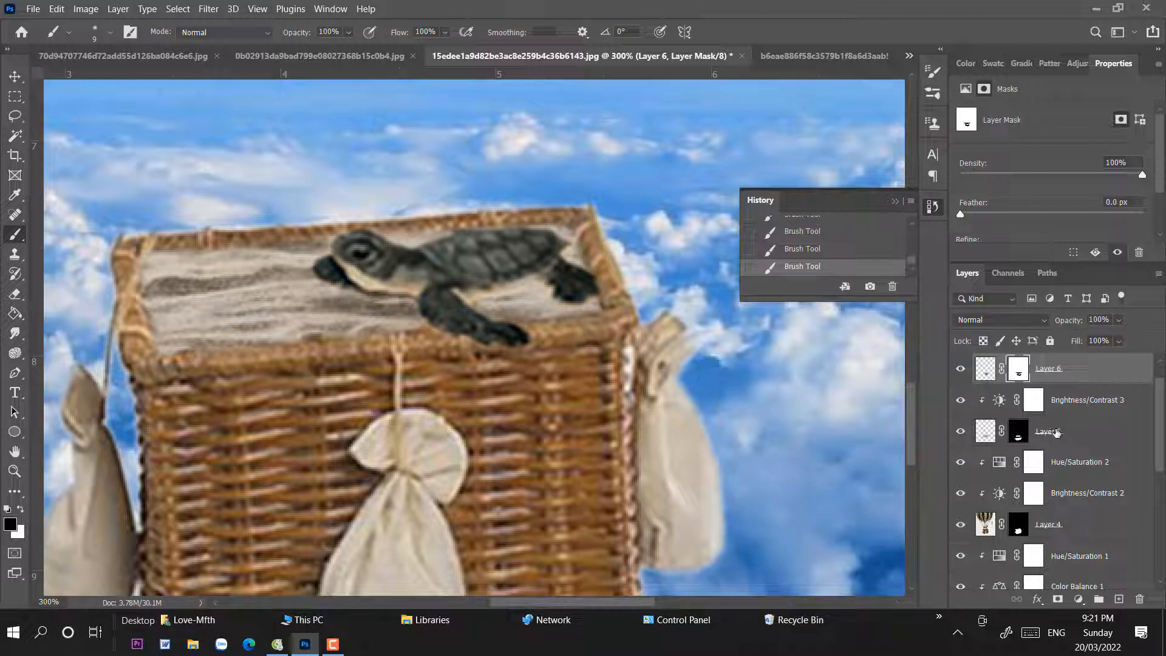
- Compare the basket with the baby turtle layer hidden and shown, and examine the masked turtle within the whole composite
click(960, 368)
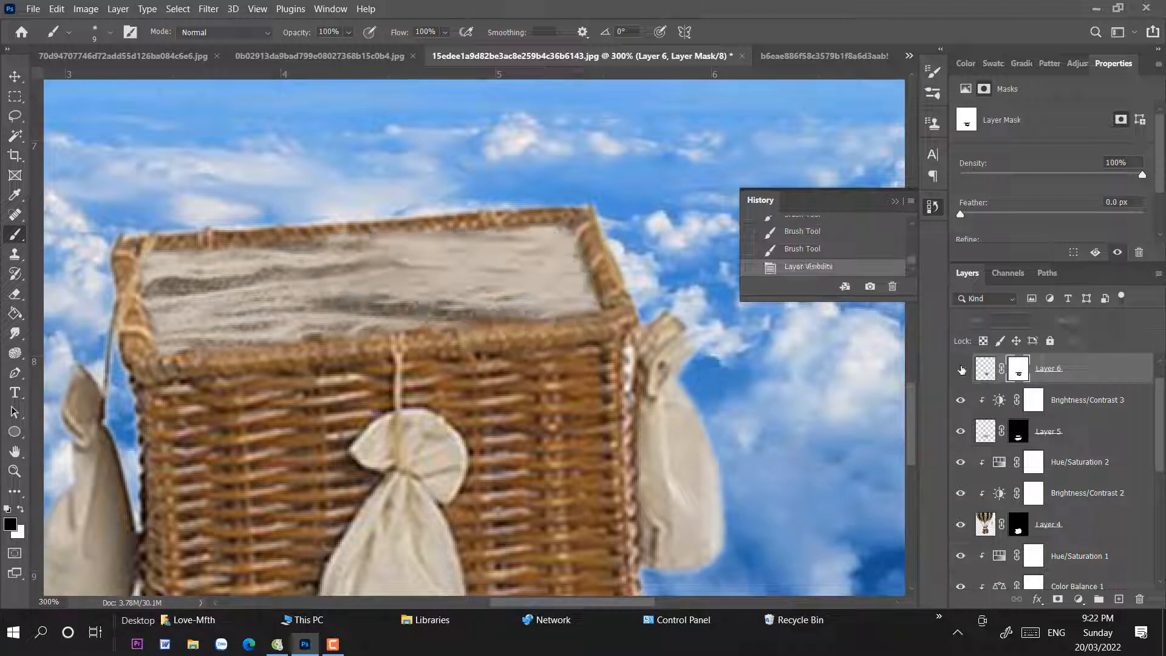
click(960, 369)
key(ctrl+minus)
key(ctrl+minus)
key(ctrl+minus)
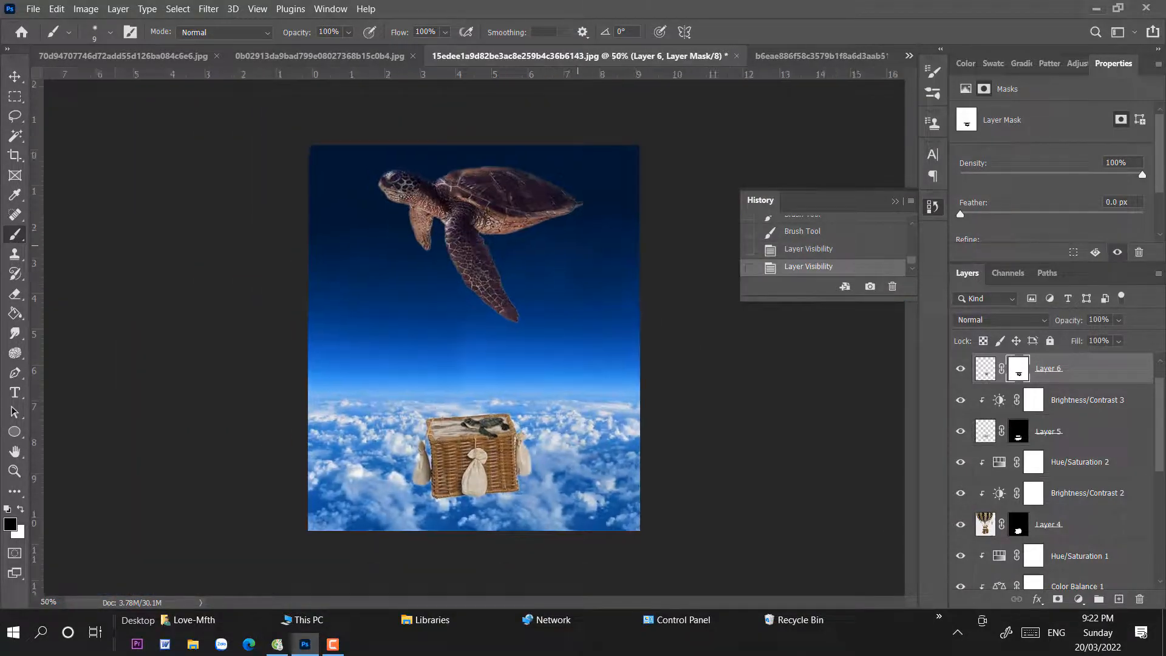
key(ctrl+plus)
key(ctrl+plus)
drag(577, 408, 591, 111)
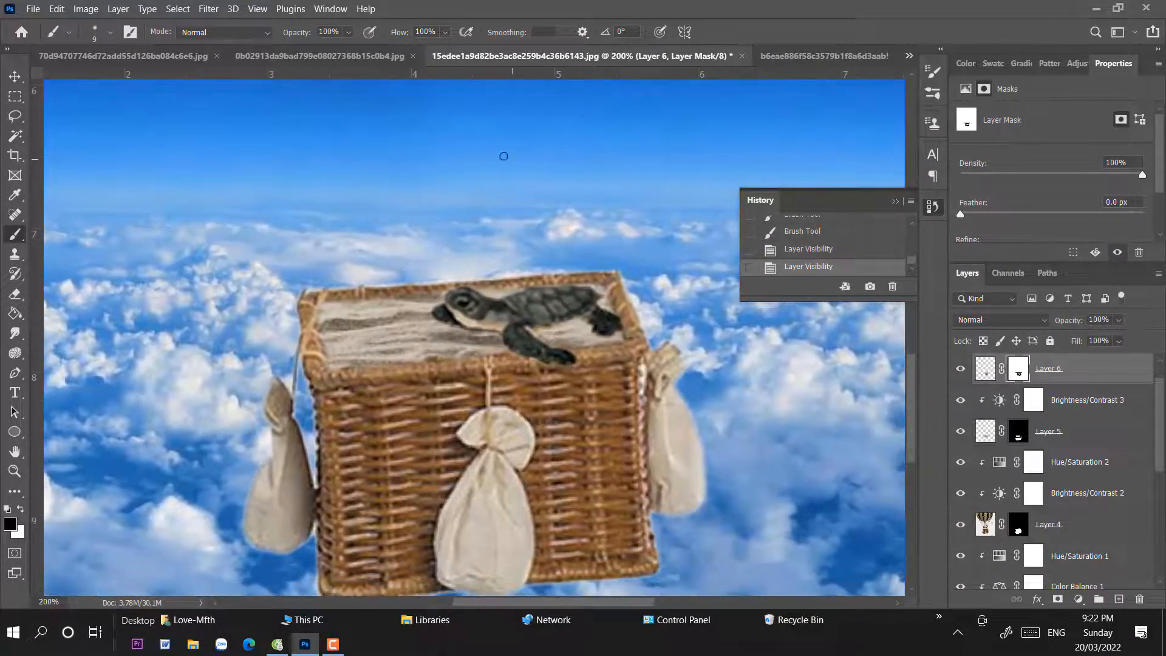
- Add a new empty layer directly above the sand layer, clipped to it, for the baby turtle's shadow
key(v)
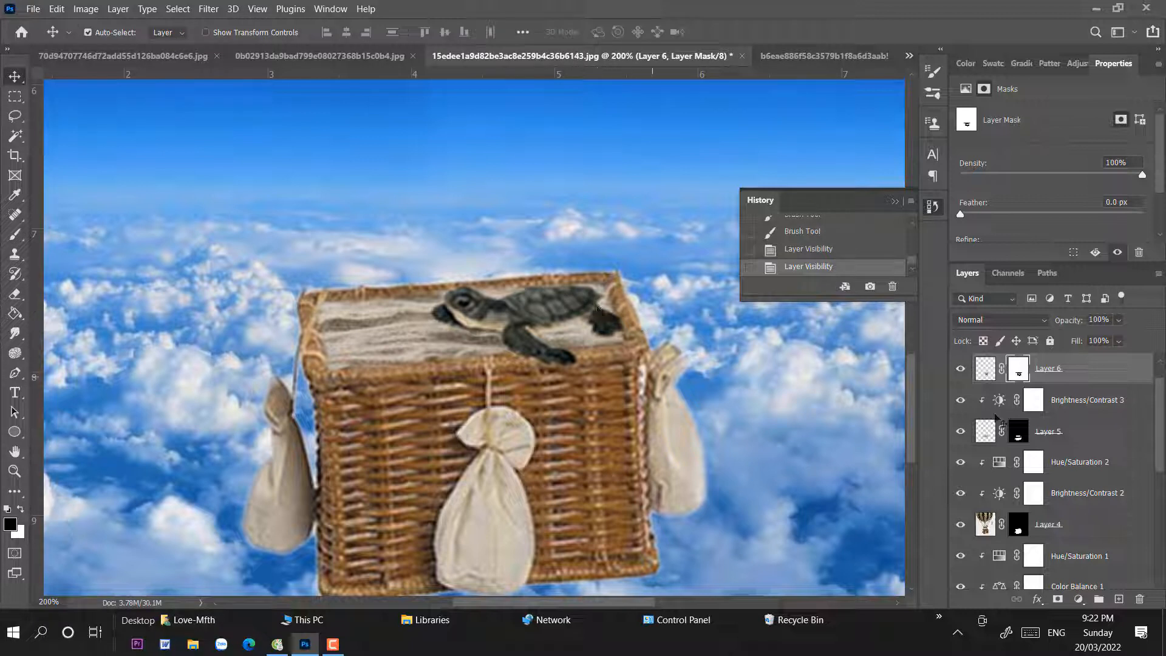
click(1062, 425)
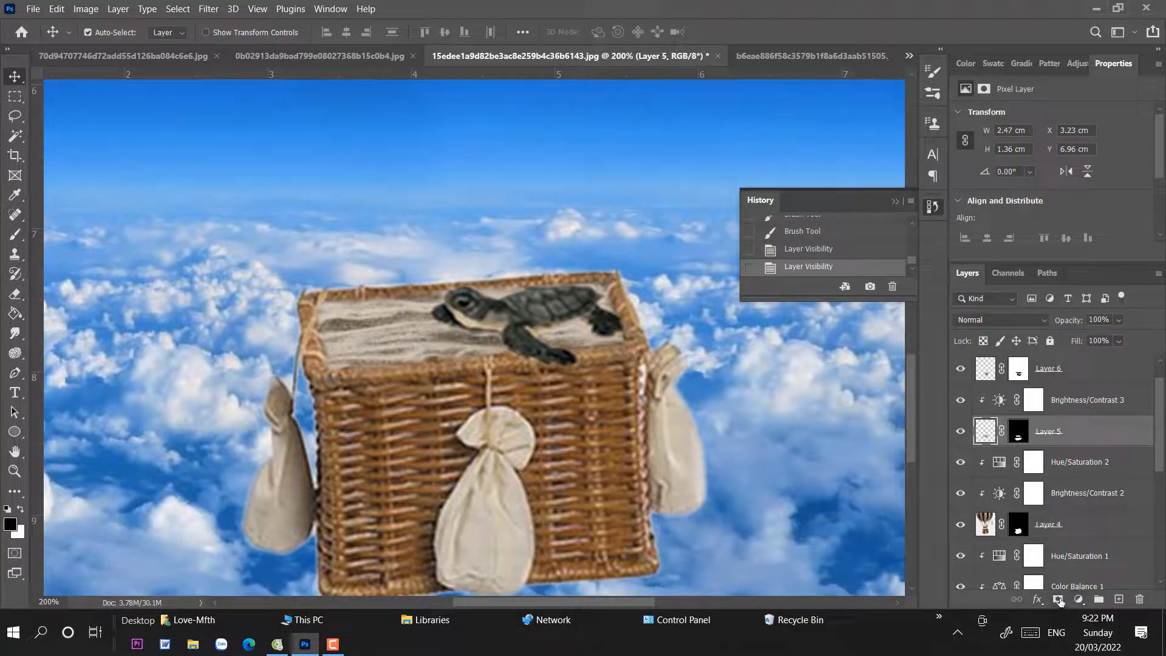
click(1120, 600)
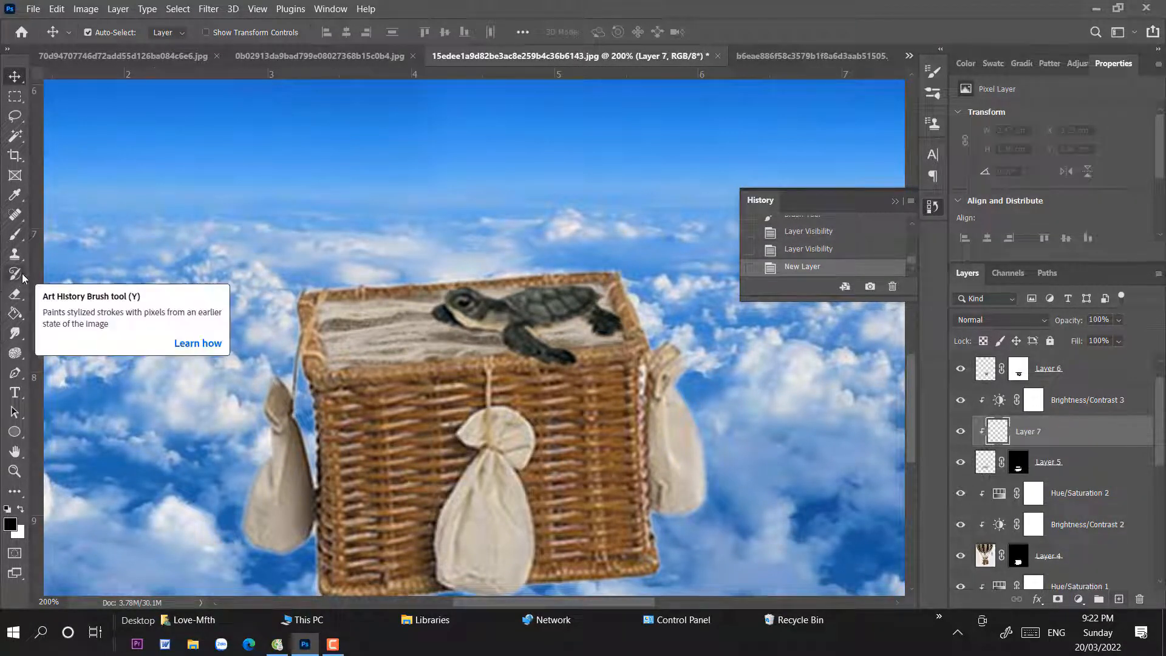
- Paint a soft black shadow on the sand beneath the baby turtle's body and flippers using an 18 px soft brush at 37% opacity
key(b)
right_click(540, 253)
click(627, 287)
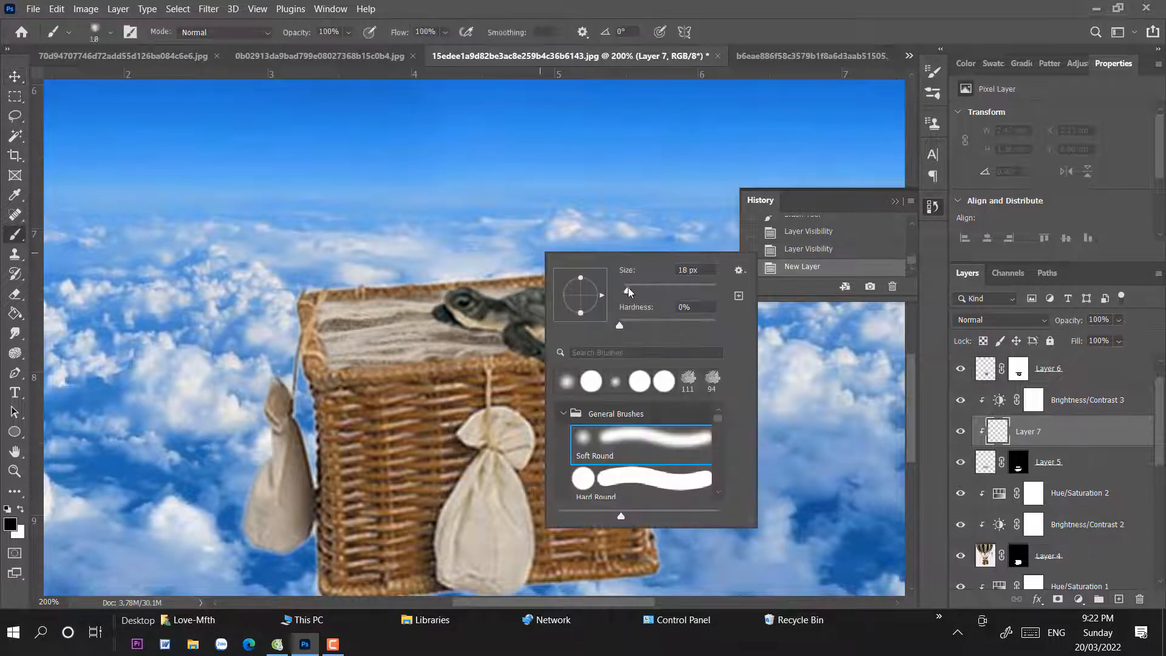
click(348, 32)
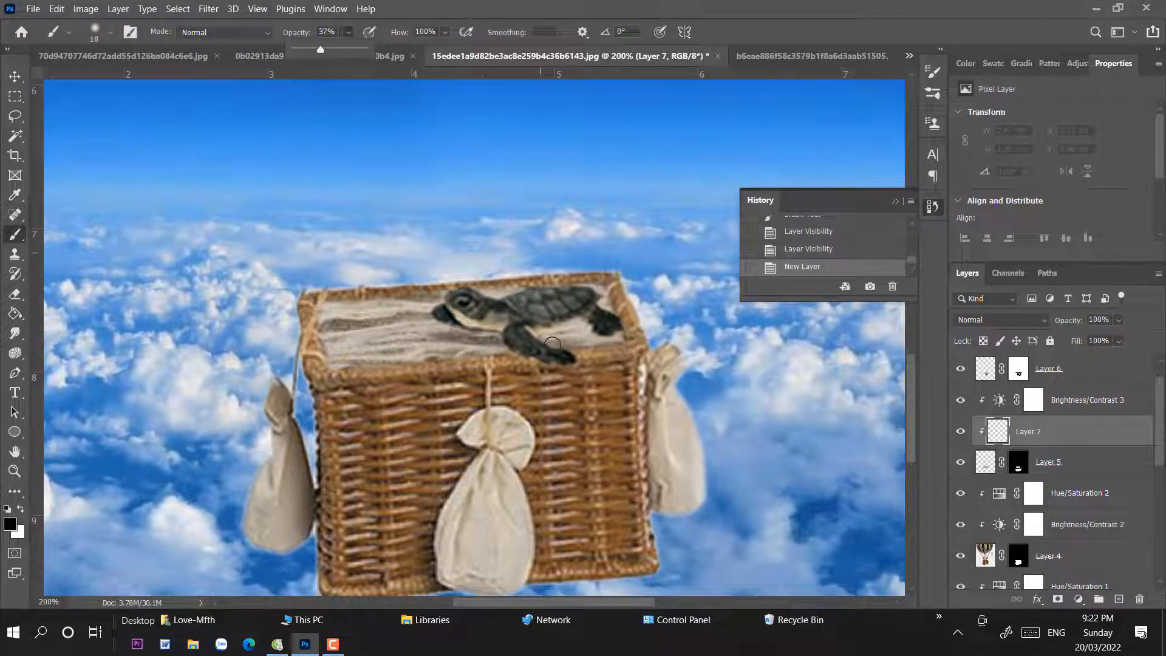
mouse_move(584, 303)
mouse_down()
mouse_move(516, 333)
mouse_move(534, 318)
mouse_move(534, 357)
mouse_up()
mouse_move(531, 356)
mouse_down()
mouse_move(557, 365)
mouse_move(535, 359)
mouse_up()
mouse_move(591, 318)
mouse_down()
mouse_move(600, 332)
mouse_move(586, 321)
mouse_up()
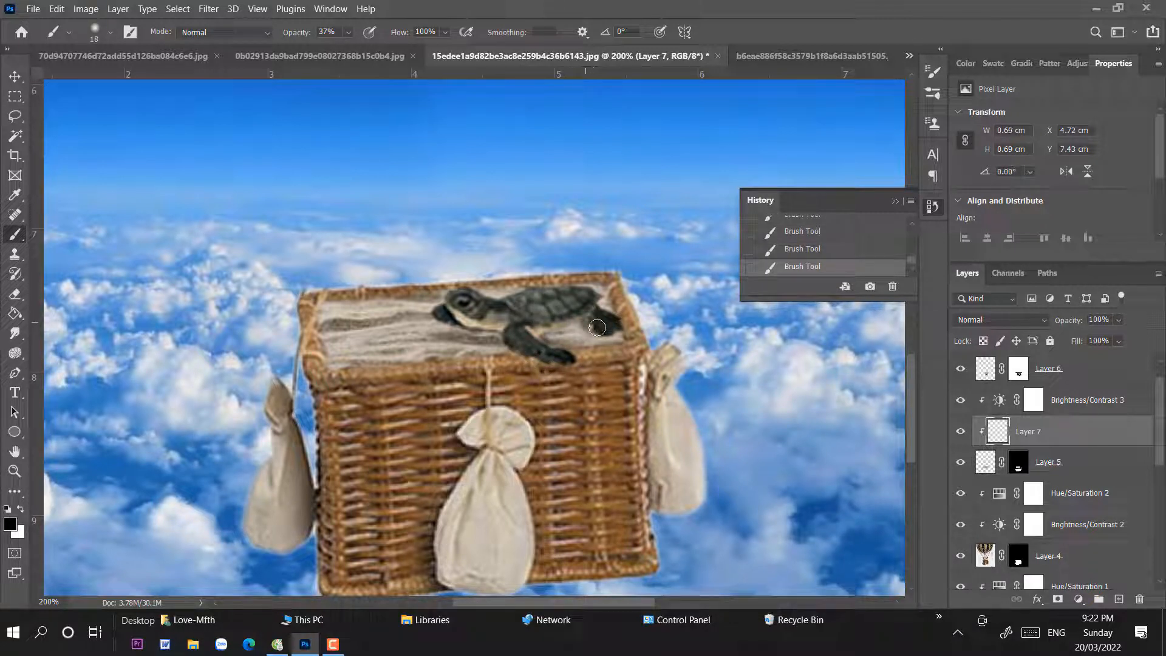
mouse_move(457, 329)
mouse_down()
mouse_move(499, 326)
mouse_move(450, 322)
mouse_move(500, 341)
mouse_up()
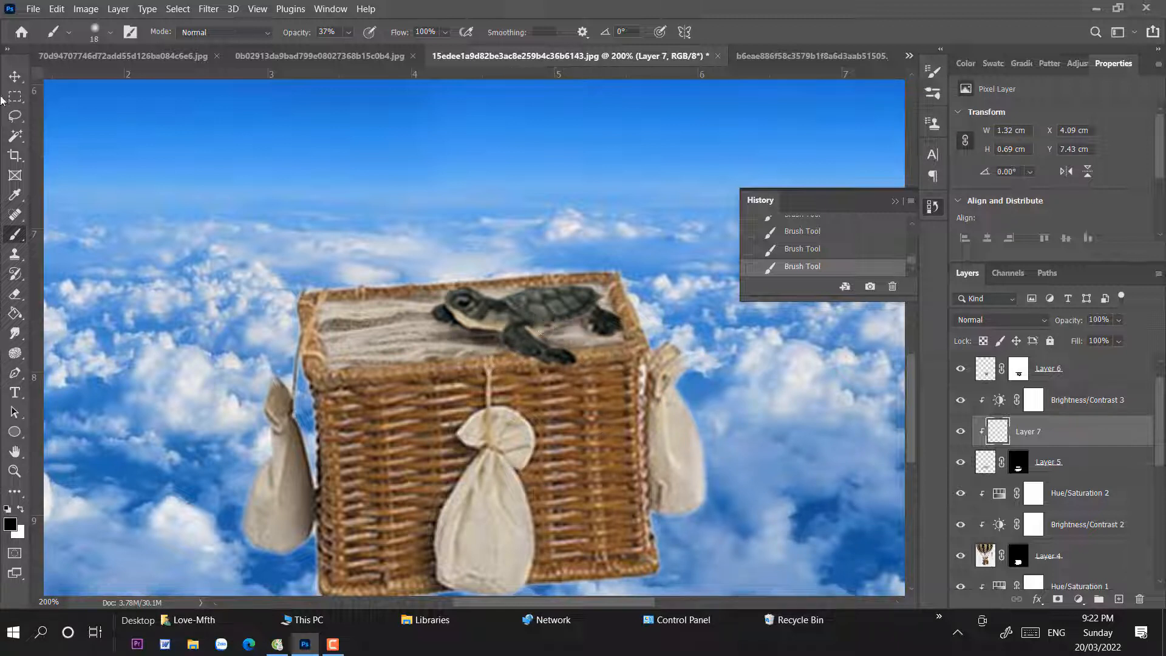
- Set the baby turtle's midtone Color Balance to -2 red and +12 blue, and add a Brightness/Contrast adjustment raising brightness and setting contrast to -4
click(15, 75)
drag(1123, 338, 1123, 338)
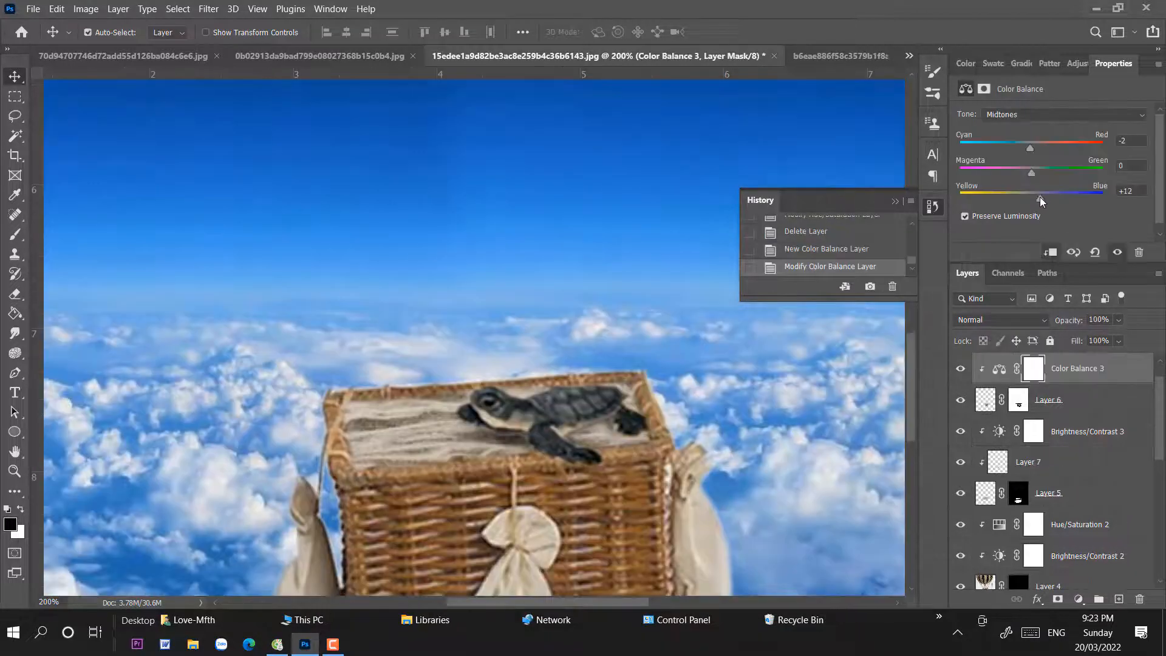
click(1078, 600)
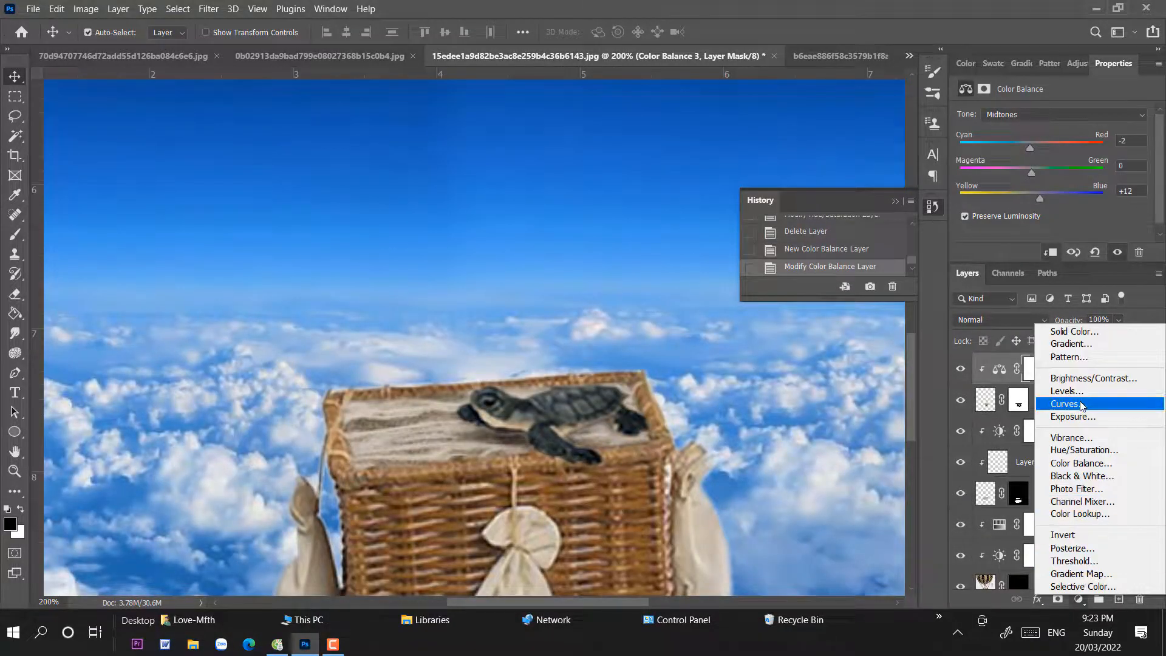
click(1087, 379)
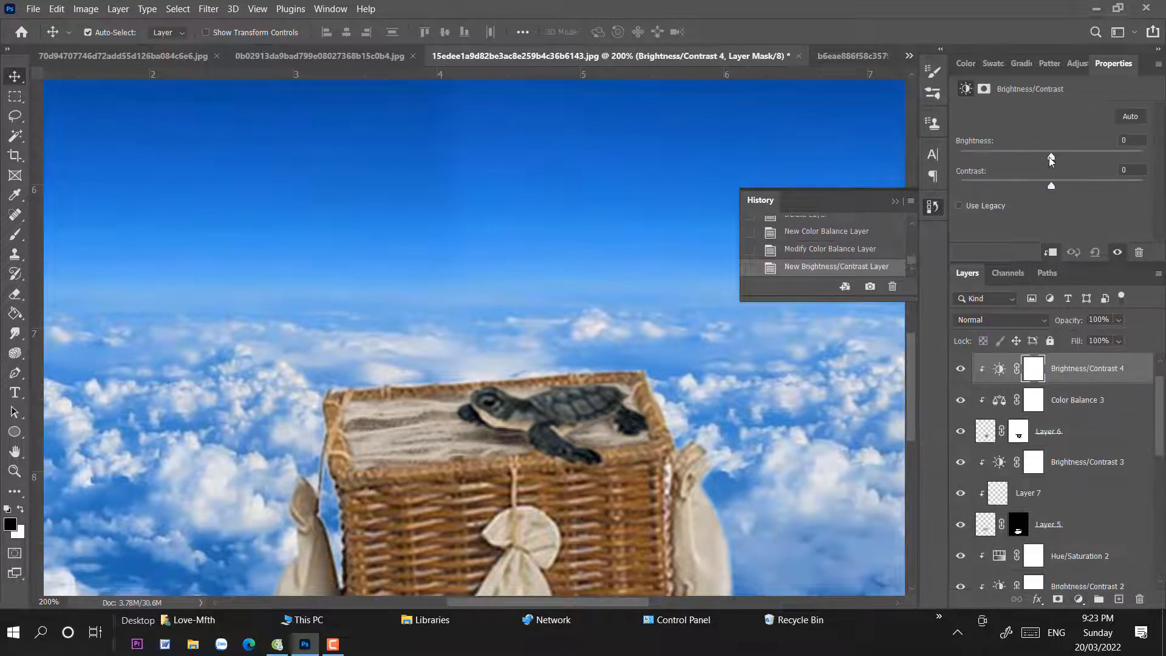
drag(1050, 157, 1044, 186)
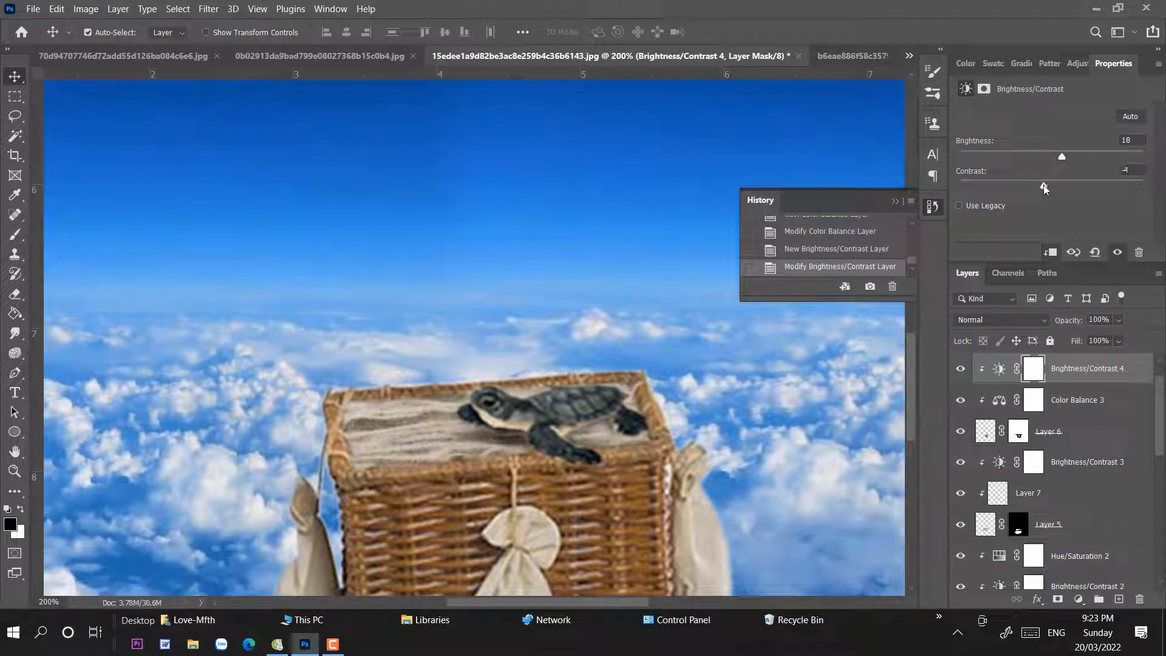
click(1067, 156)
key(ctrl+minus)
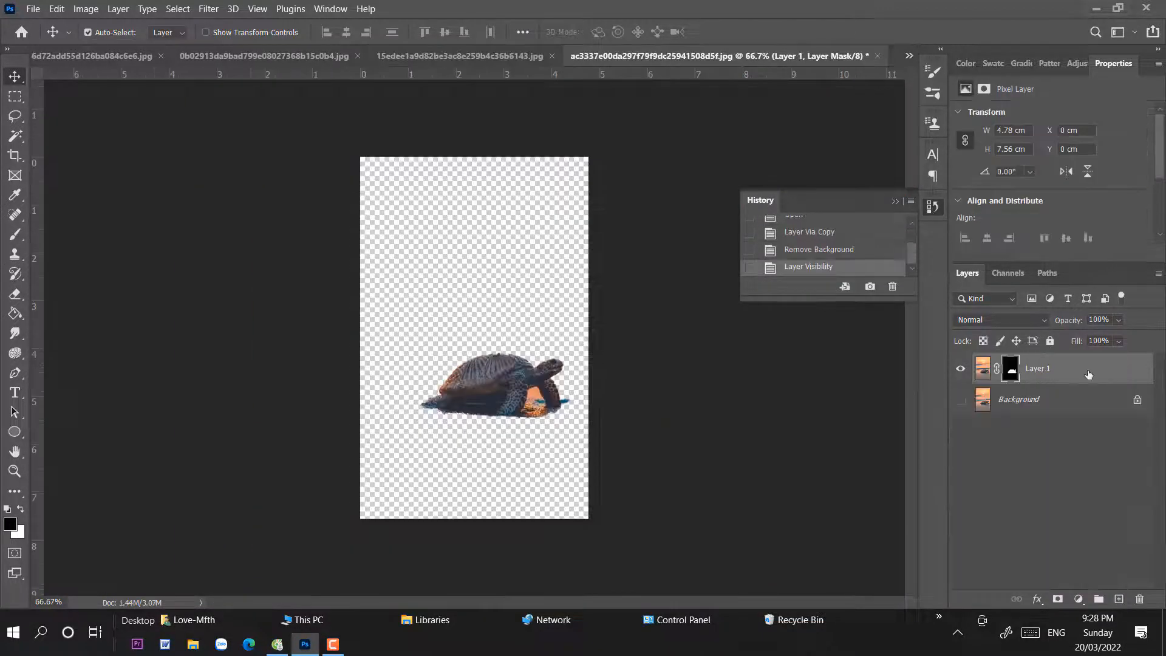
- Bring the cut-out tortoise with its mask into the composite as the top layer and move it over the basket
drag(1088, 374, 630, 387)
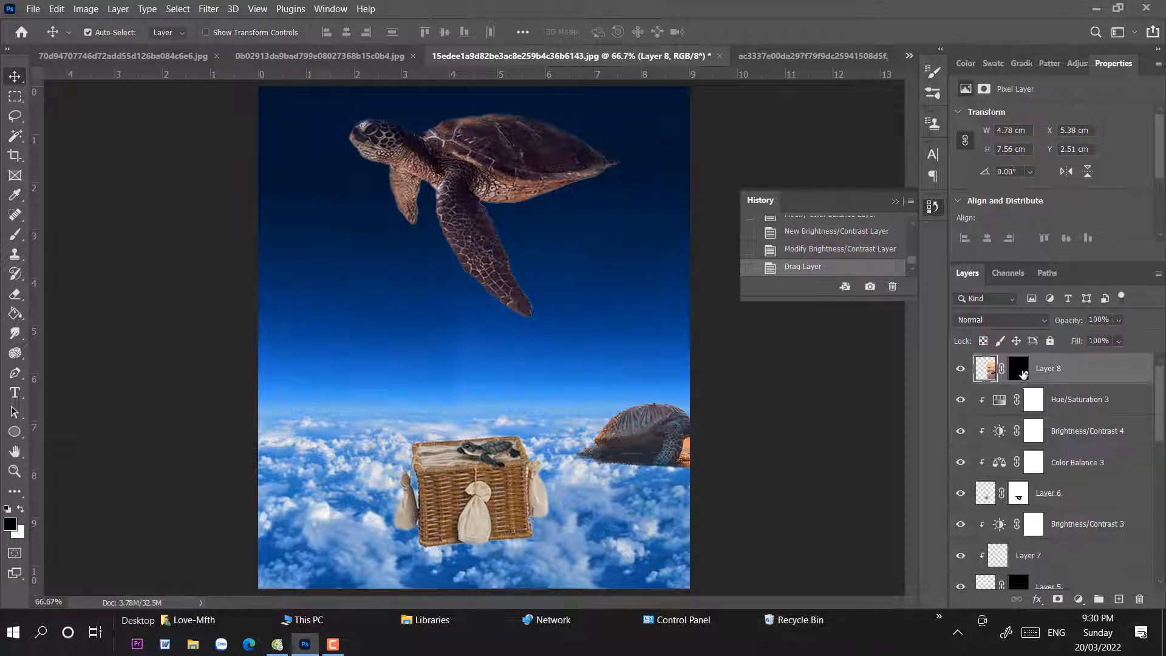
click(1023, 374)
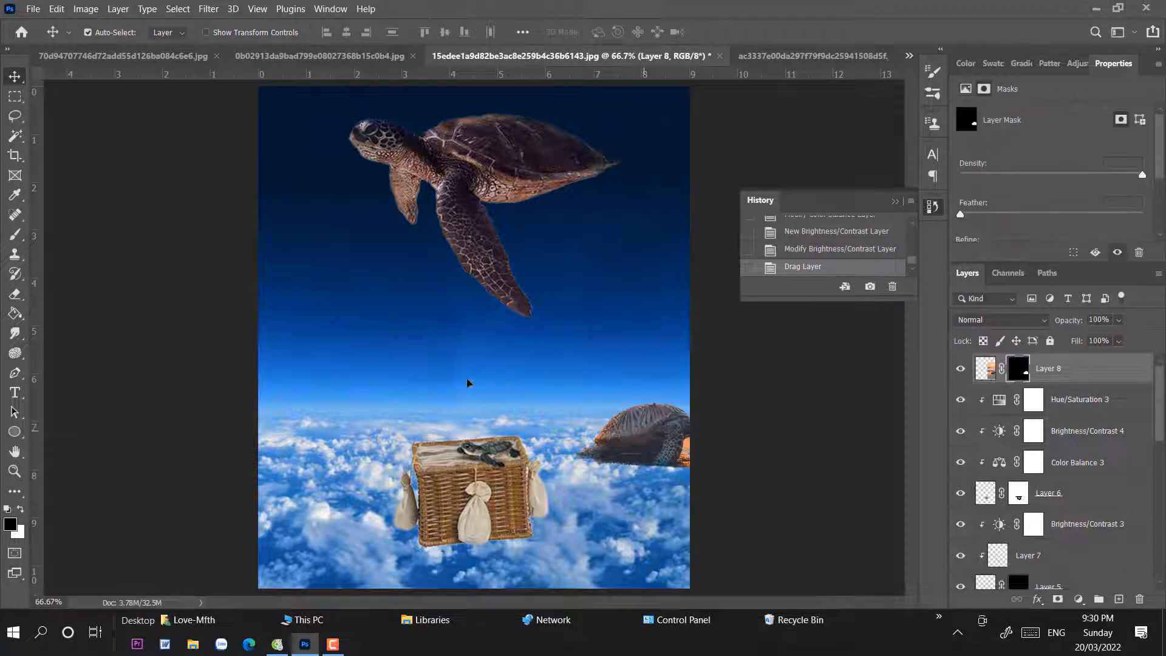
drag(718, 490, 540, 446)
- Scale the tortoise down to 19.29% and place it on the sand in front of the baby turtle's head
key(ctrl+t)
drag(559, 162, 349, 407)
drag(387, 445, 456, 405)
drag(421, 441, 415, 442)
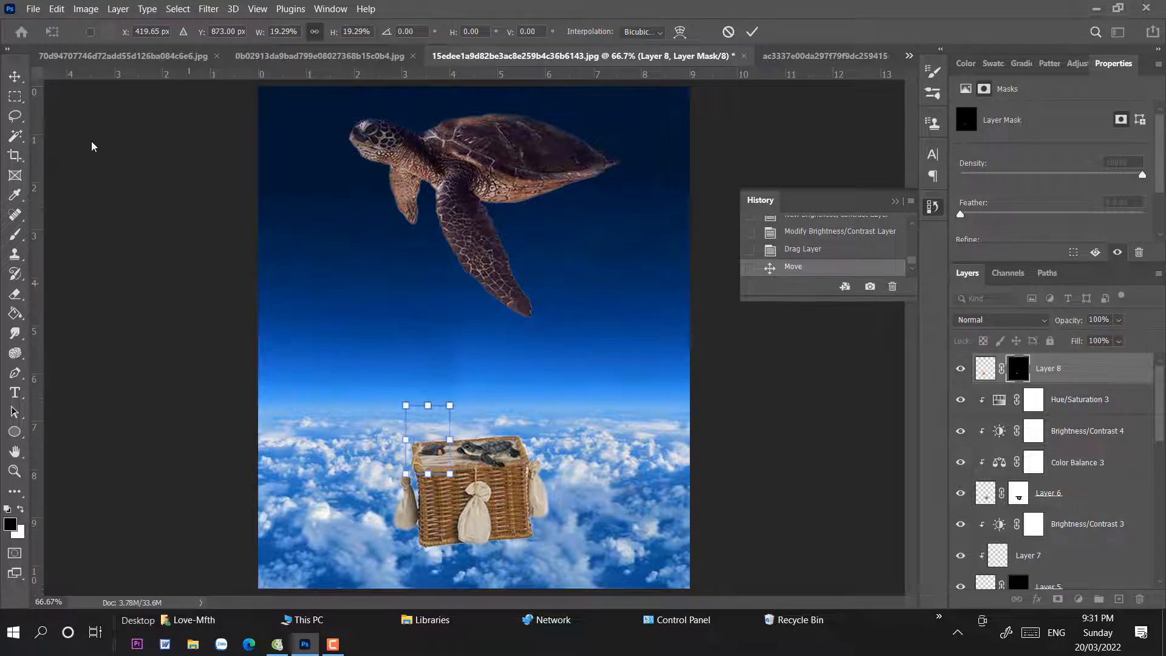
click(14, 77)
key(ctrl+plus)
key(ctrl+plus)
drag(646, 523, 624, 423)
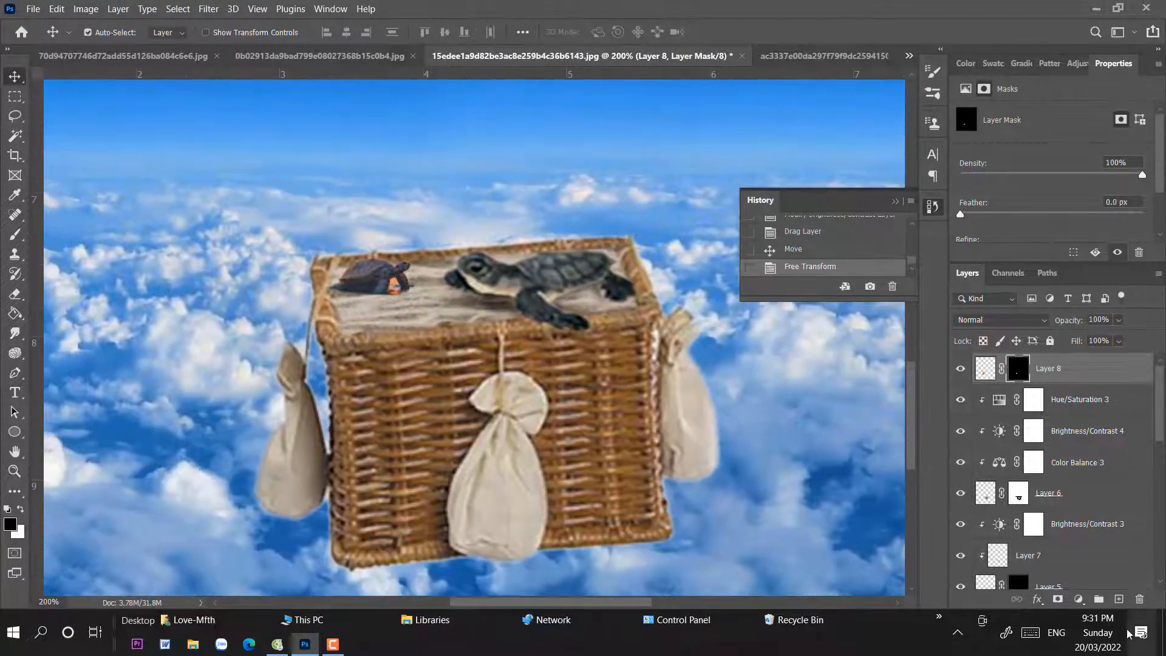
- Add clipped adjustments to the tortoise: Brightness/Contrast with brightness 38 and contrast -8, and Levels with output black 8
click(1079, 599)
click(1086, 384)
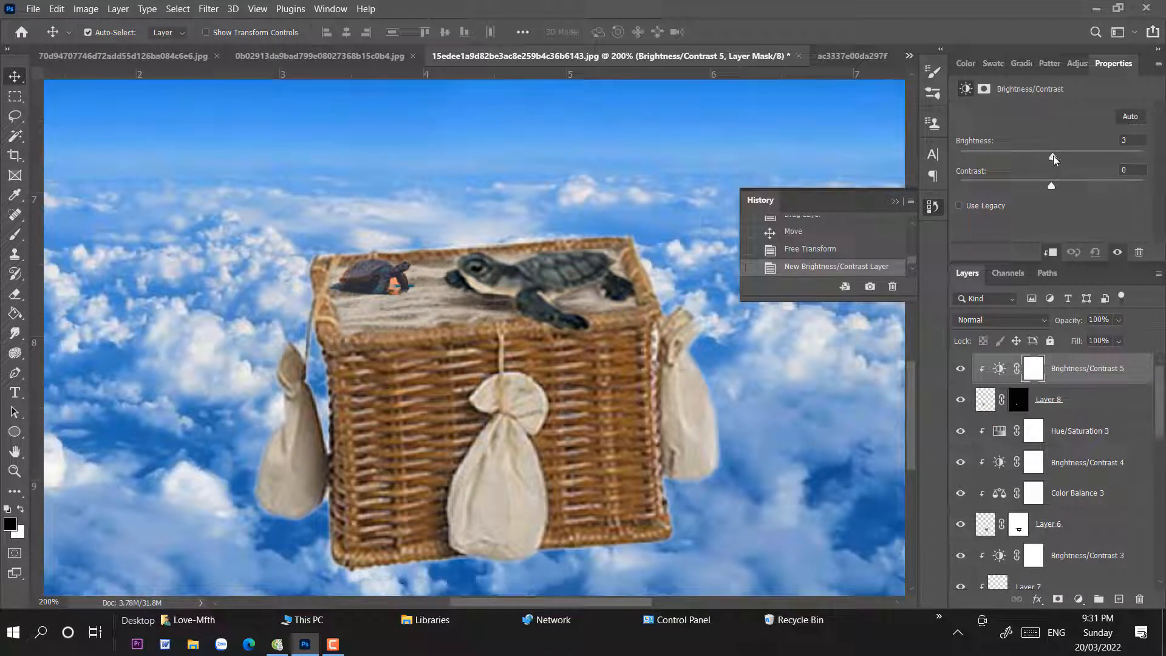
drag(1052, 156, 1035, 187)
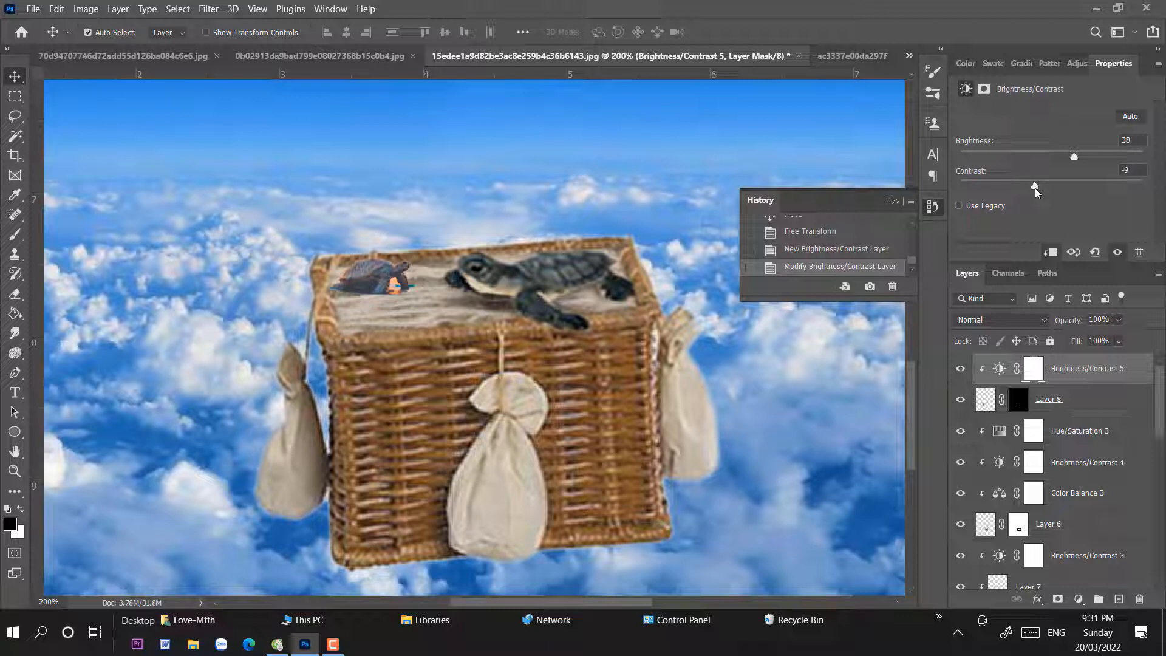
click(1077, 601)
click(1066, 394)
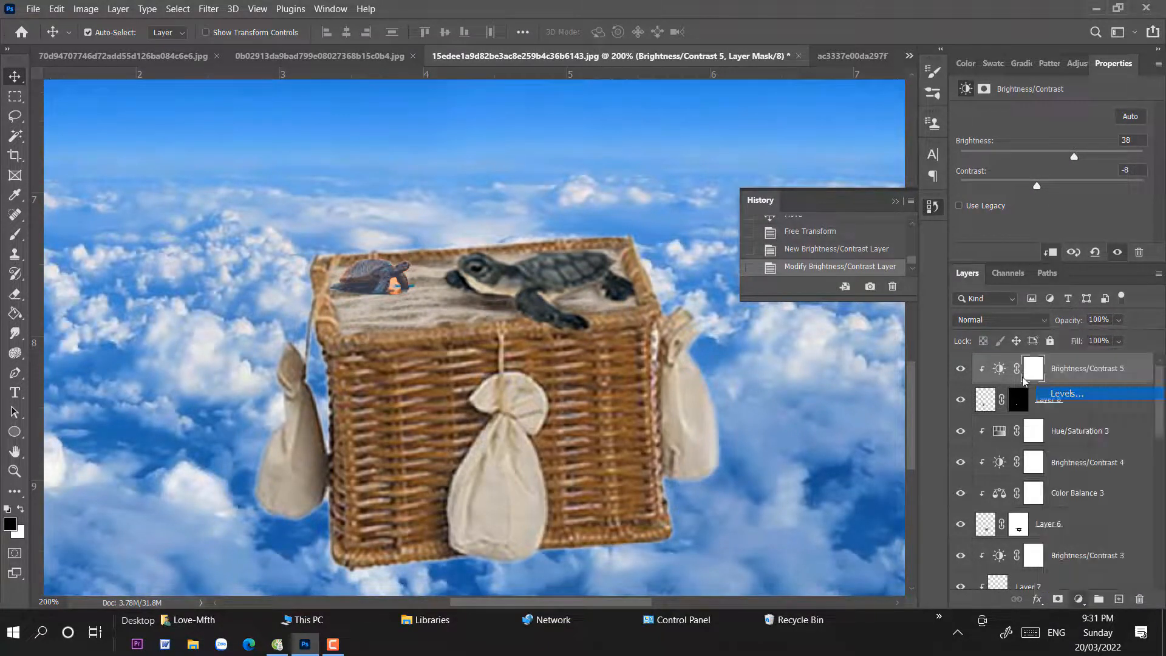
scroll(1057, 191, down, 2)
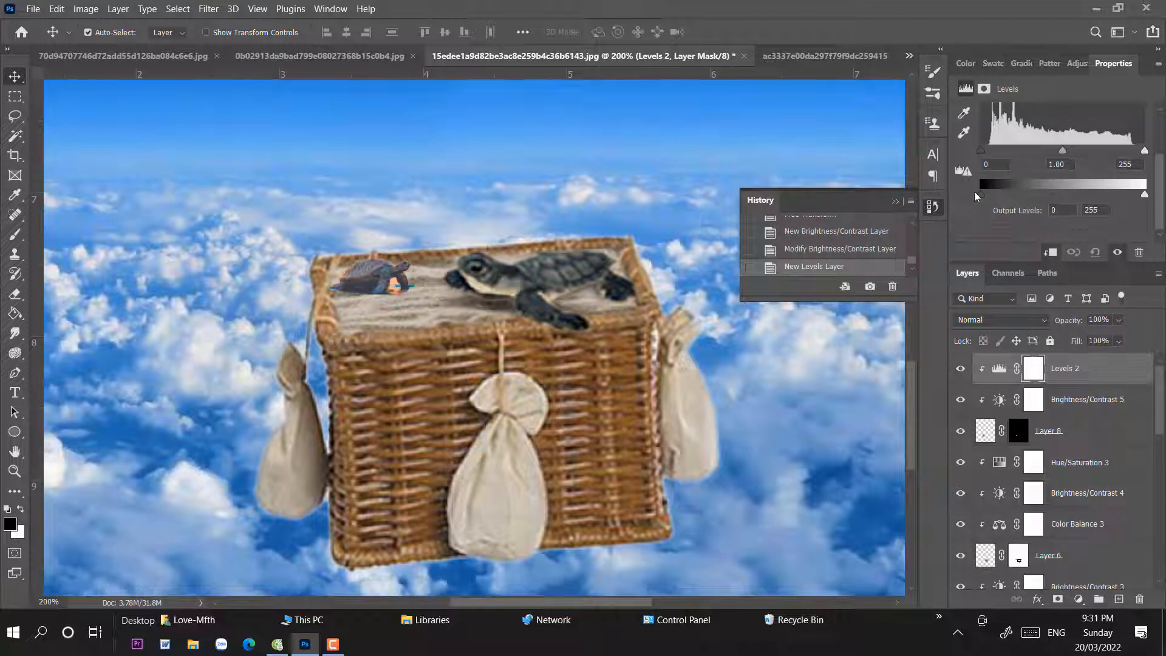
mouse_move(985, 192)
mouse_down()
mouse_move(997, 192)
mouse_move(986, 192)
mouse_up()
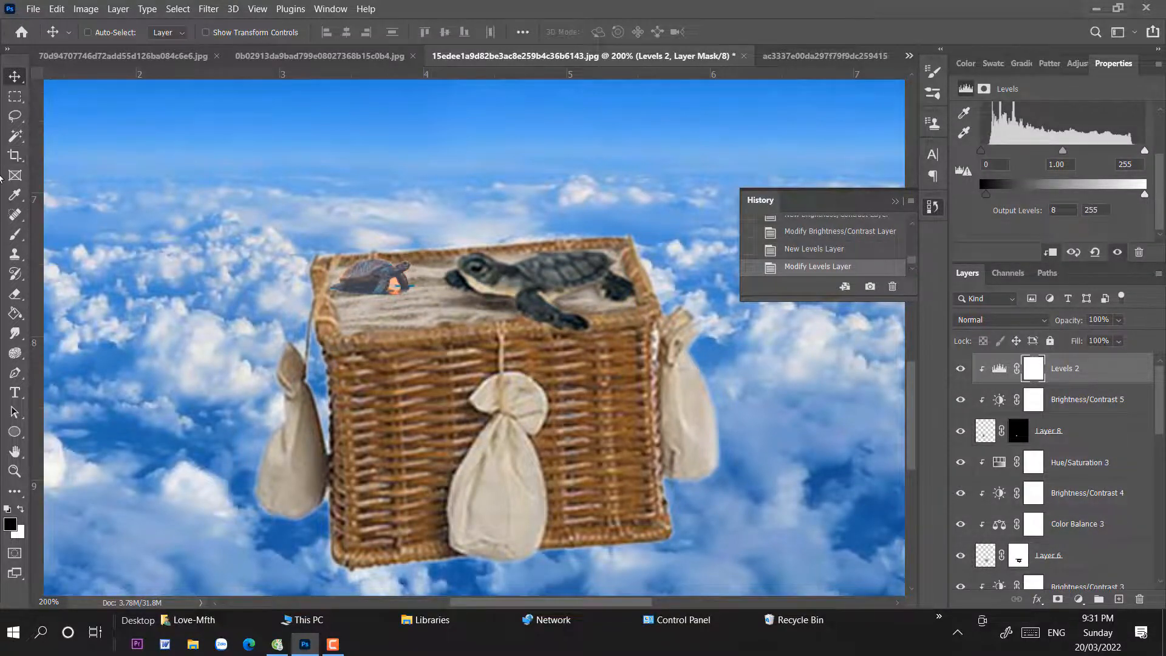
- Mask out the orange patch and leftover ground around the tortoise's legs using a 9 px black brush at 100% opacity
key(ctrl+plus)
key(ctrl+plus)
drag(319, 231, 386, 285)
key(b)
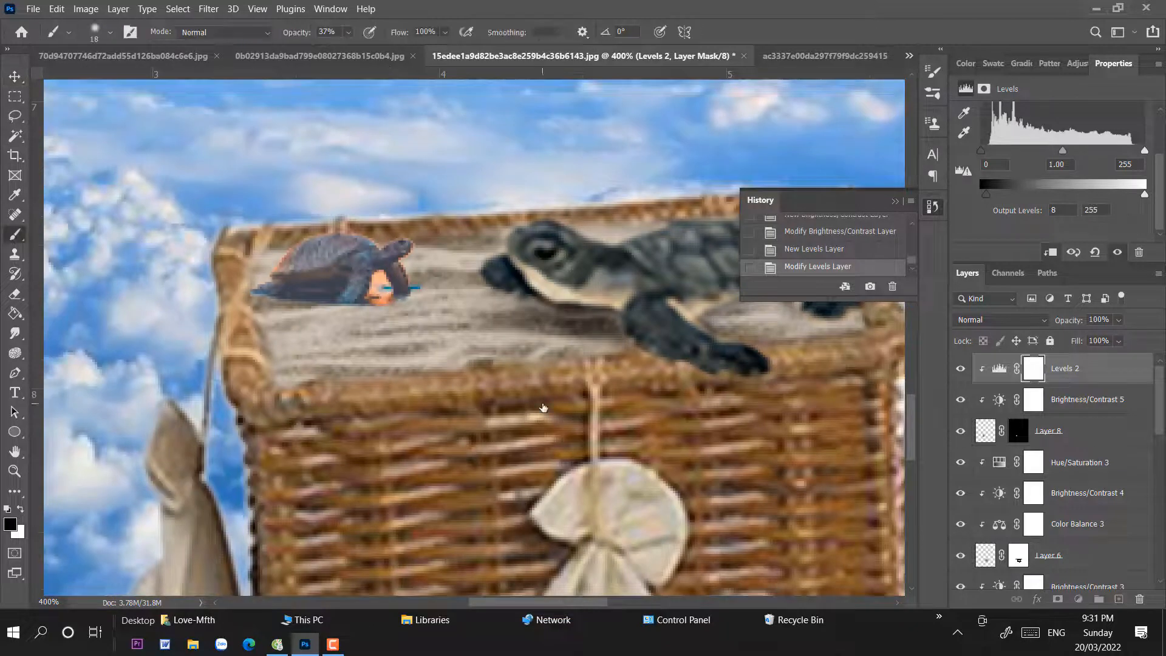
click(1018, 431)
right_click(482, 370)
drag(483, 371, 479, 370)
mouse_move(382, 287)
mouse_down()
mouse_move(374, 318)
mouse_move(381, 303)
mouse_up()
click(349, 33)
drag(352, 49, 405, 48)
mouse_move(378, 292)
mouse_down()
mouse_move(373, 325)
mouse_move(378, 279)
mouse_move(388, 311)
mouse_move(420, 276)
mouse_move(401, 301)
mouse_up()
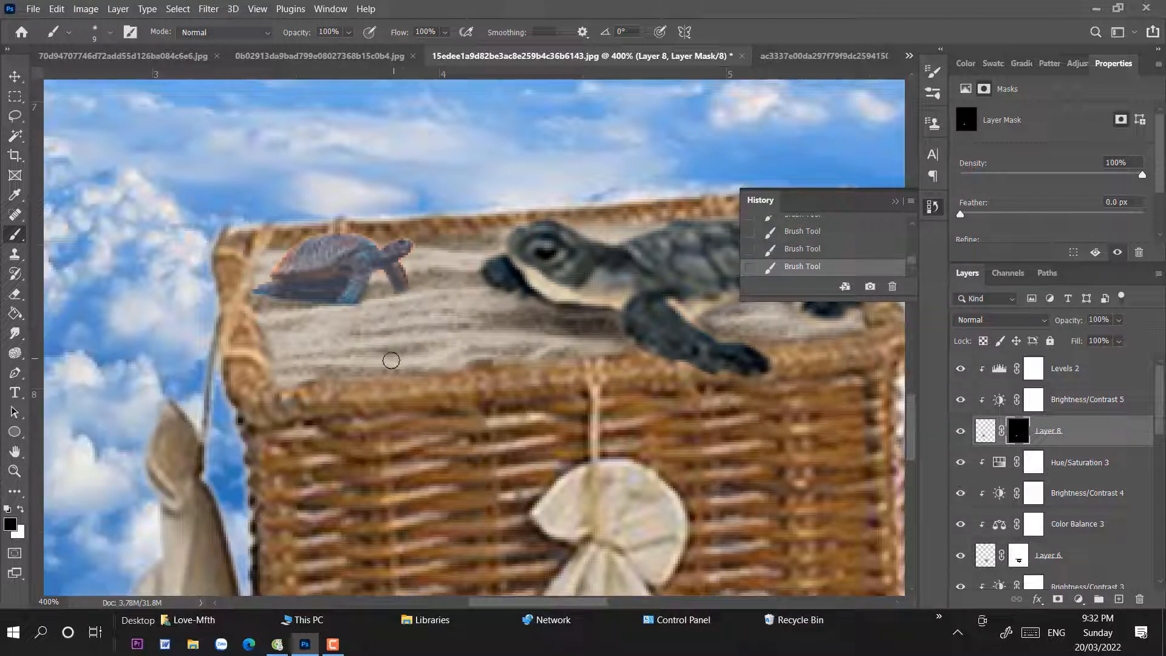
mouse_move(308, 298)
mouse_down()
mouse_move(254, 294)
mouse_move(277, 317)
mouse_move(327, 288)
mouse_move(271, 302)
mouse_move(332, 291)
mouse_up()
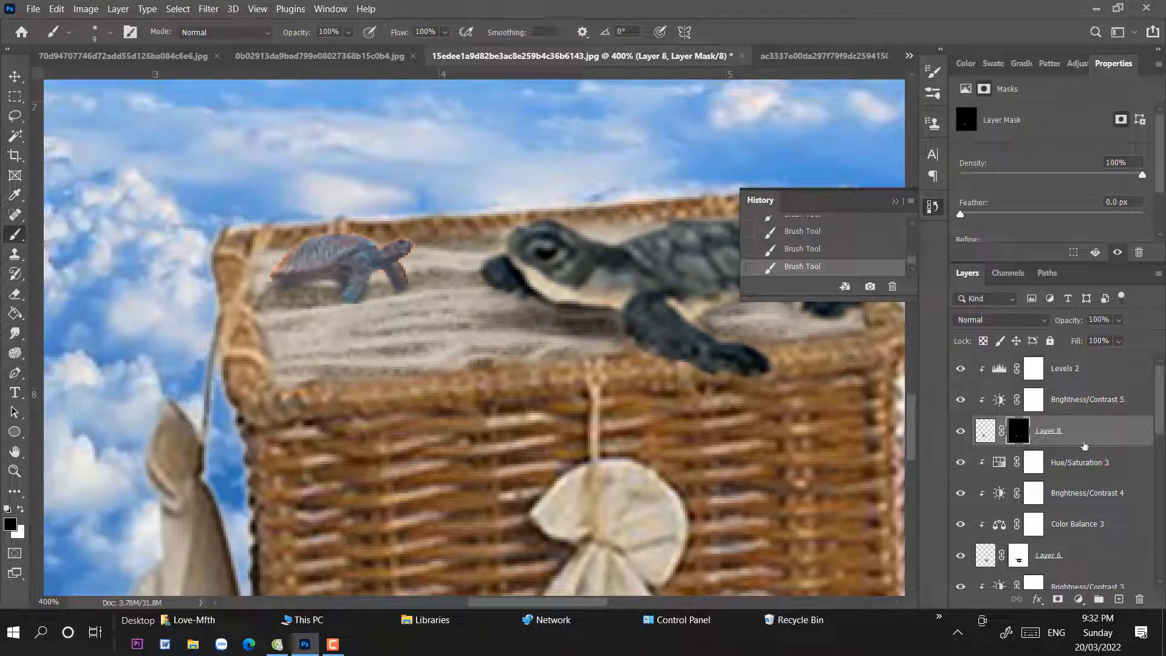
- Create a layer beneath the tortoise and paint its shadow on the sand in black with low brush opacities, including 18%
click(1080, 467)
click(1119, 599)
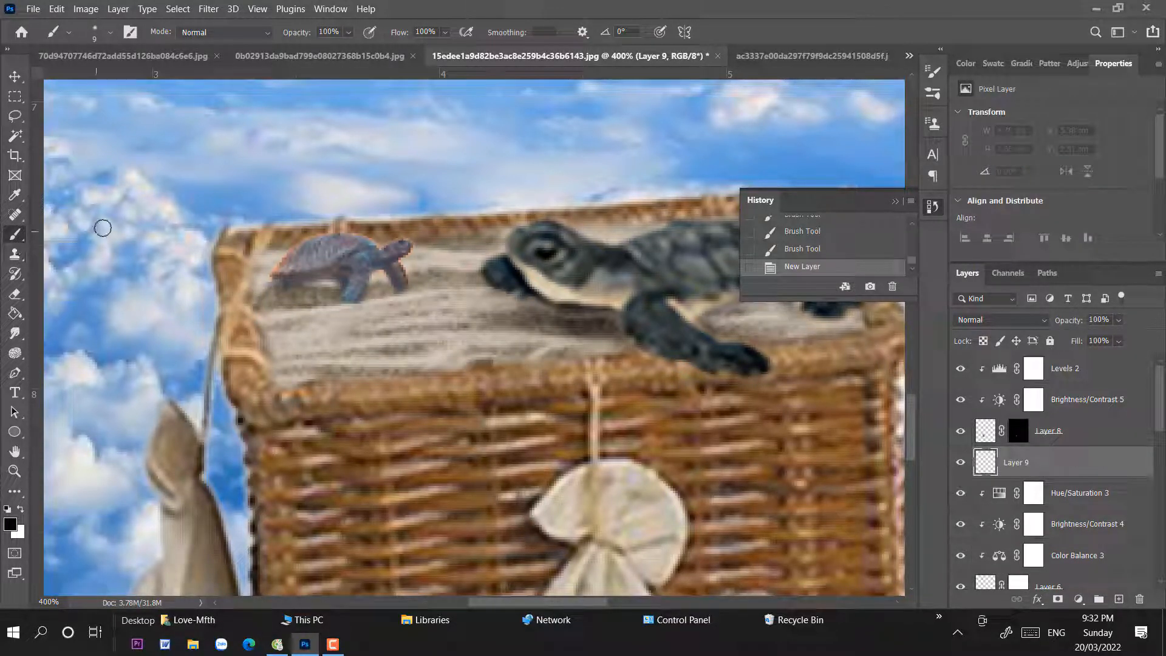
drag(348, 32, 297, 51)
drag(287, 284, 346, 287)
drag(298, 288, 335, 291)
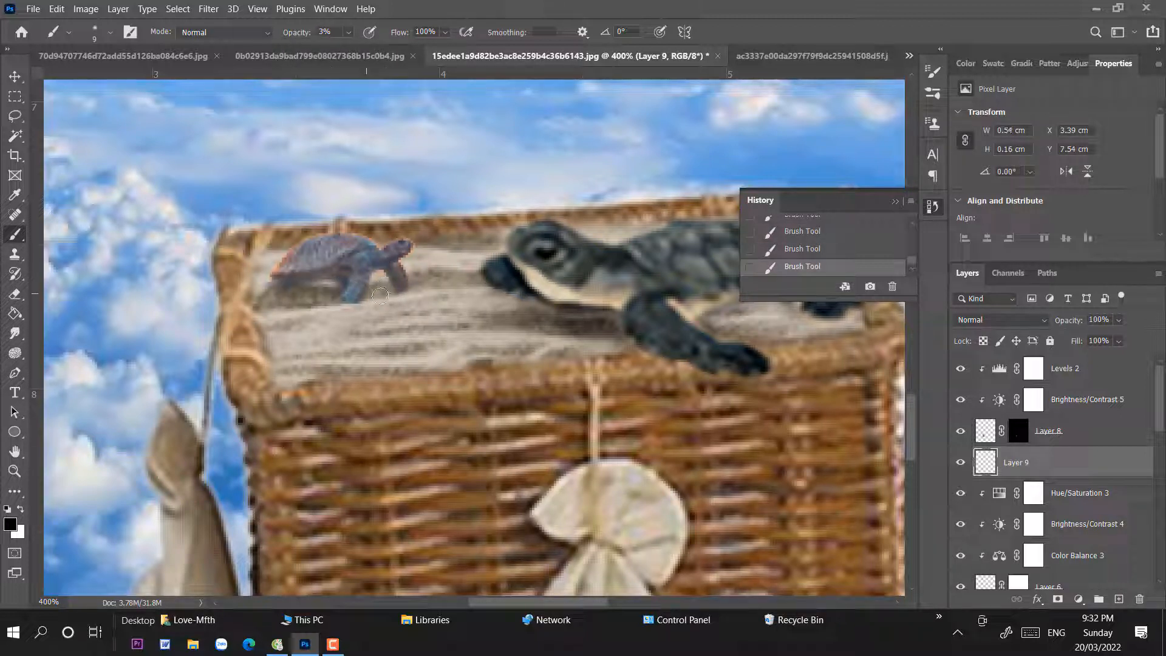
drag(348, 32, 362, 50)
mouse_move(350, 294)
mouse_down()
mouse_move(316, 292)
mouse_move(375, 294)
mouse_move(288, 286)
mouse_move(386, 288)
mouse_move(354, 296)
mouse_move(401, 286)
mouse_up()
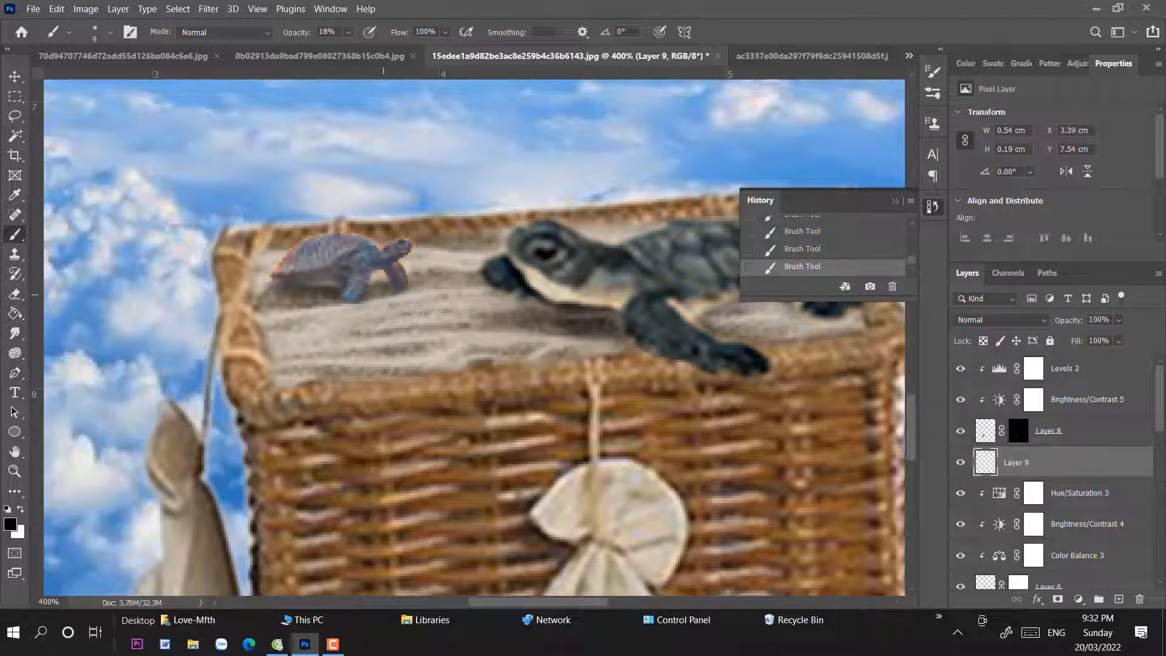
- Paint black ropes on a new top layer from the sea turtle's body to the basket's corners with a 12 px brush at 100% opacity
click(15, 77)
key(ctrl+minus)
key(ctrl+minus)
key(ctrl+minus)
key(ctrl+minus)
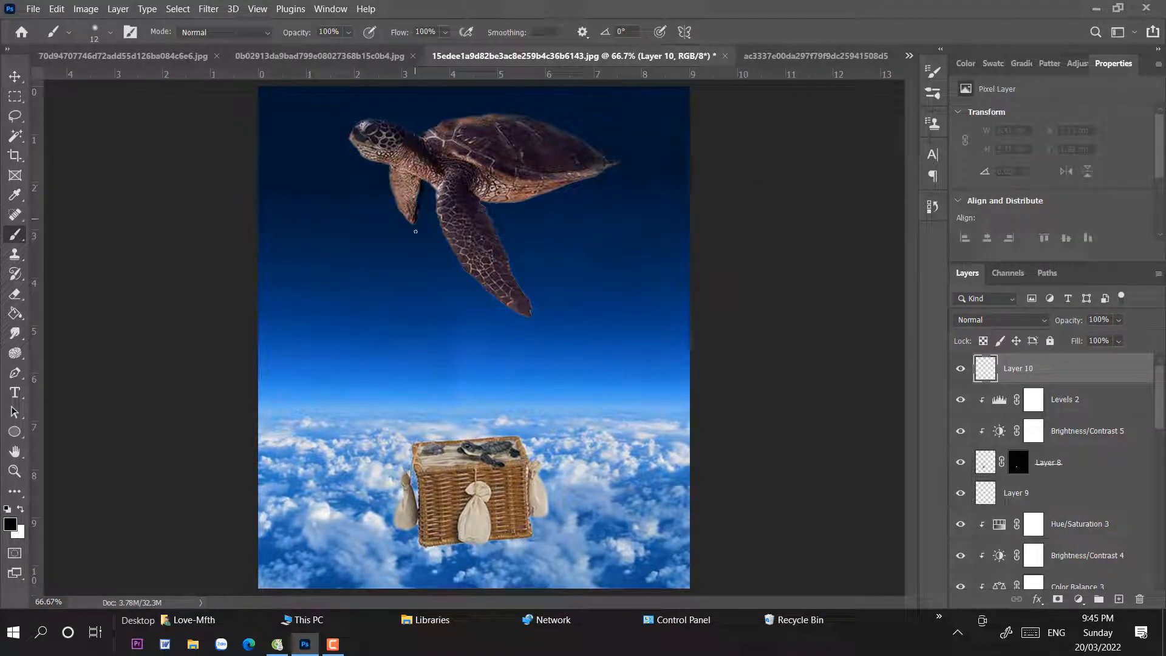
drag(413, 286, 416, 445)
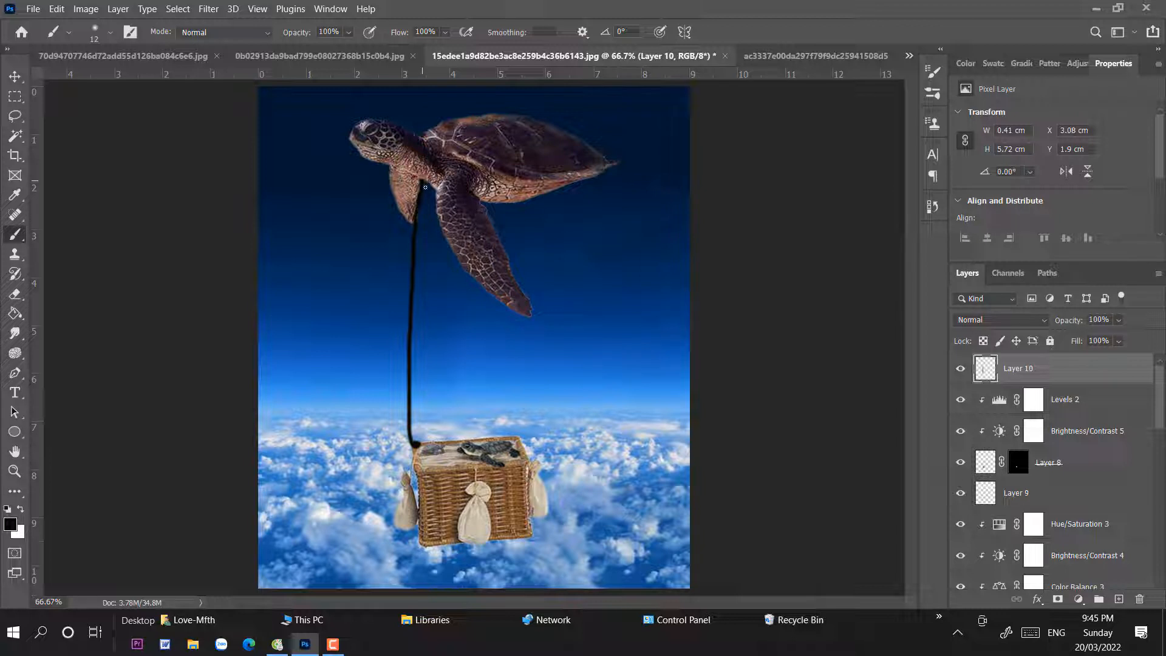
drag(444, 226, 485, 359)
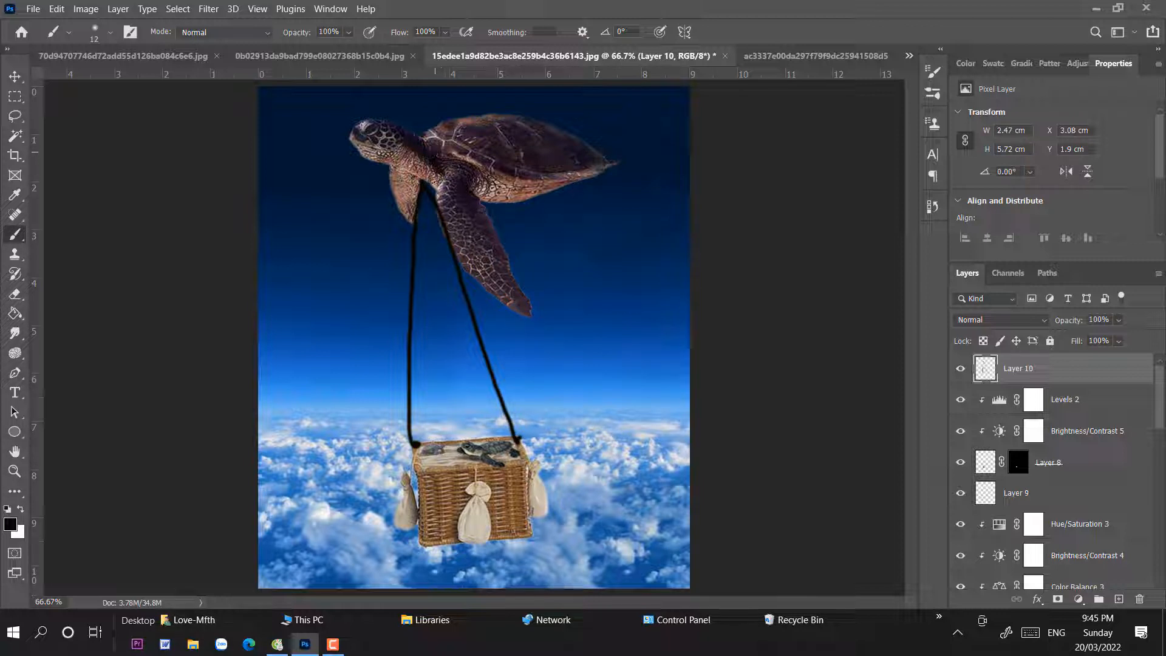
drag(432, 306, 419, 479)
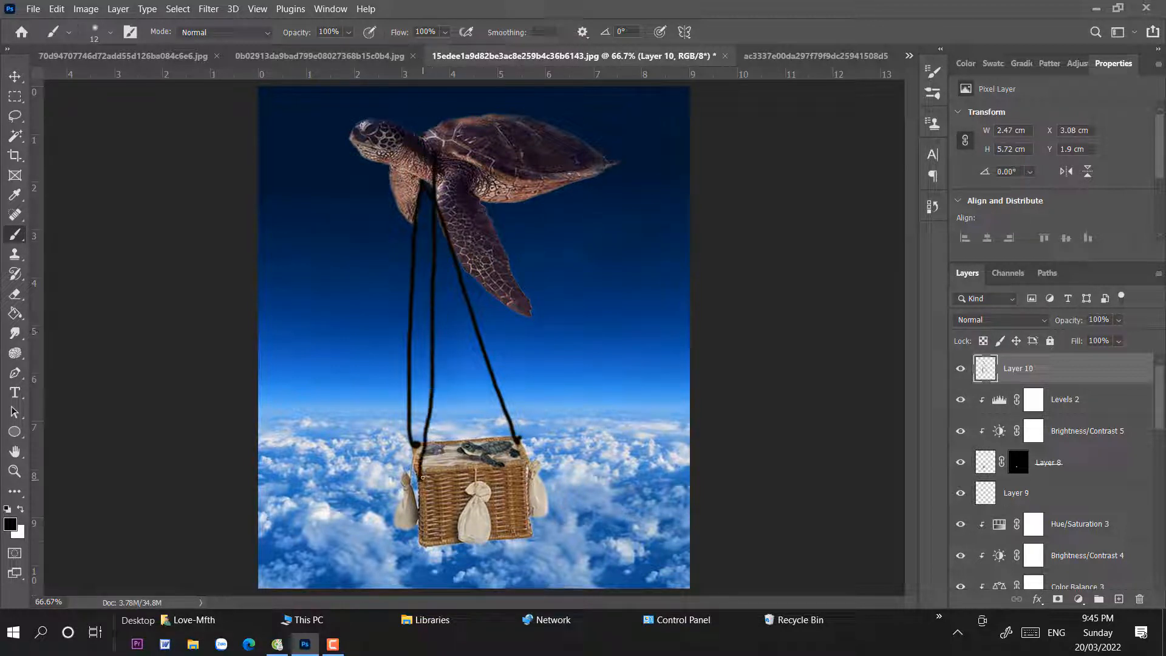
drag(425, 137, 485, 207)
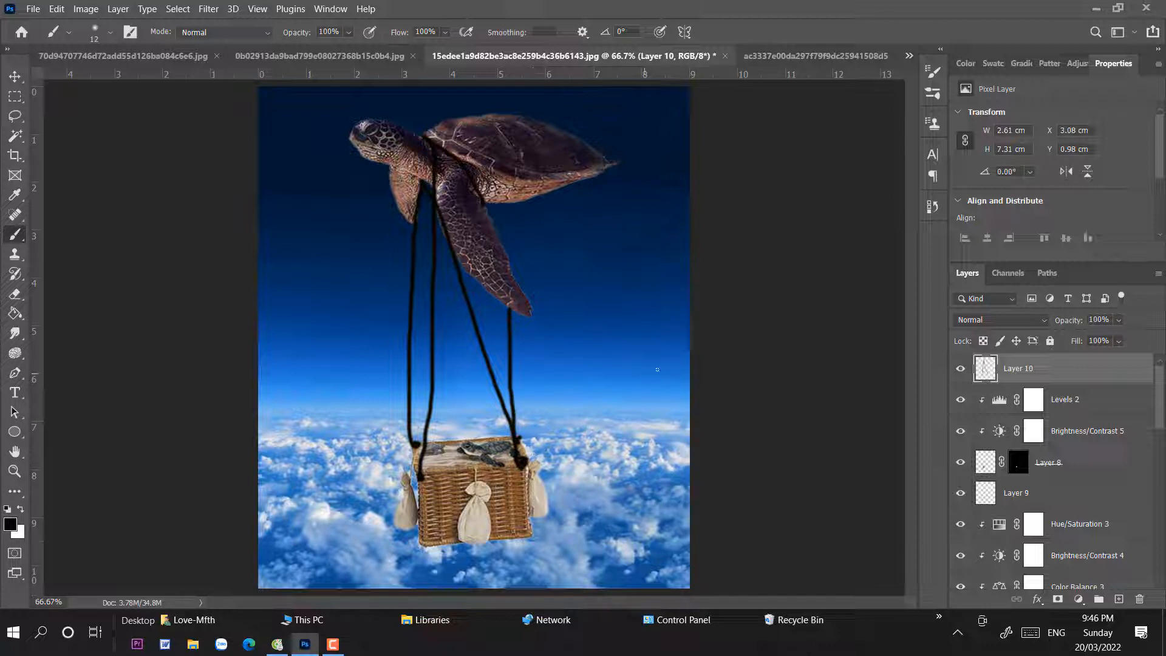
- Erase the rope parts crossing the sea turtle's front flippers with a soft eraser at 72% opacity, reducing its size to 34 px
key(e)
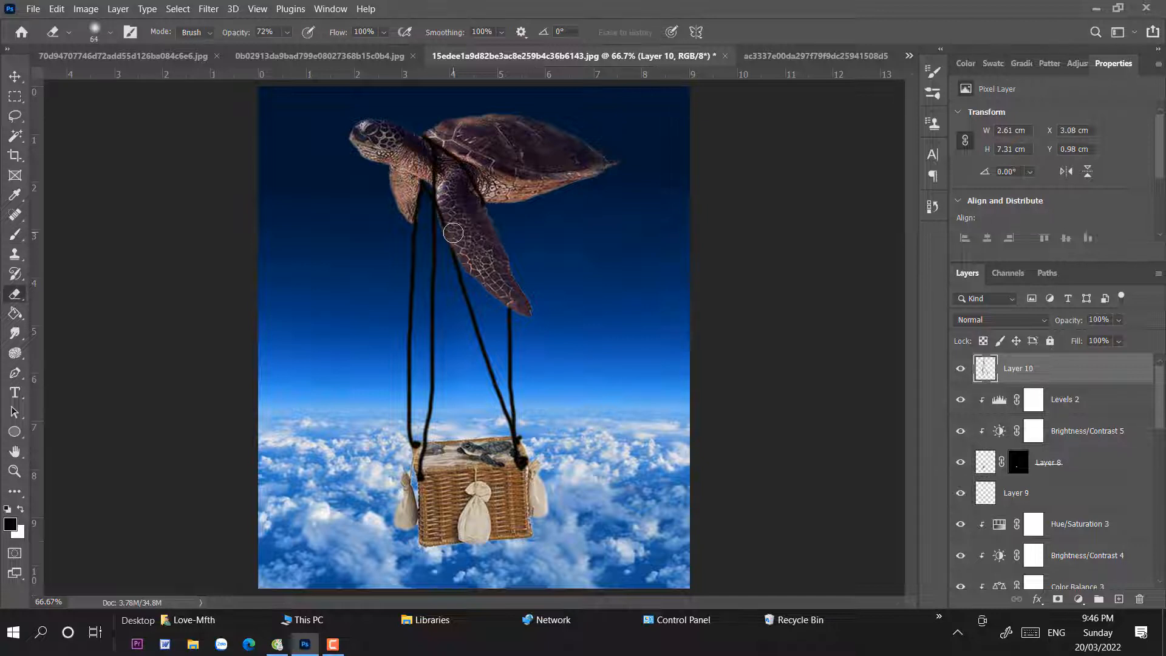
scroll(453, 232, up, 3)
drag(435, 166, 494, 476)
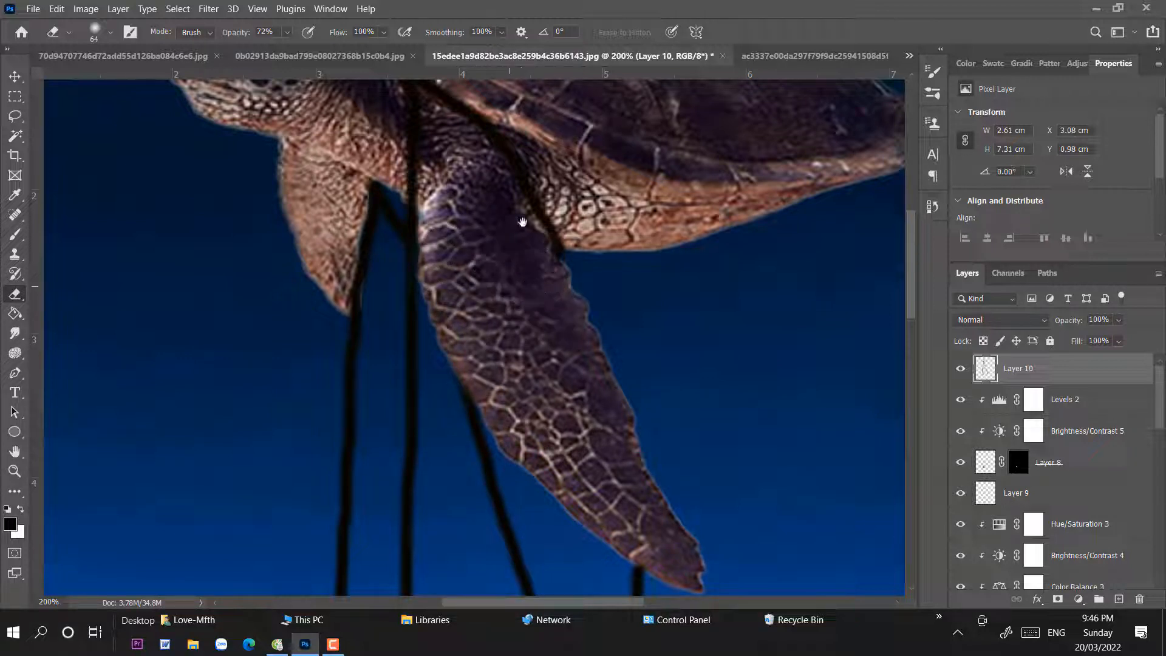
mouse_move(522, 224)
mouse_down()
mouse_move(604, 424)
mouse_move(571, 342)
mouse_up()
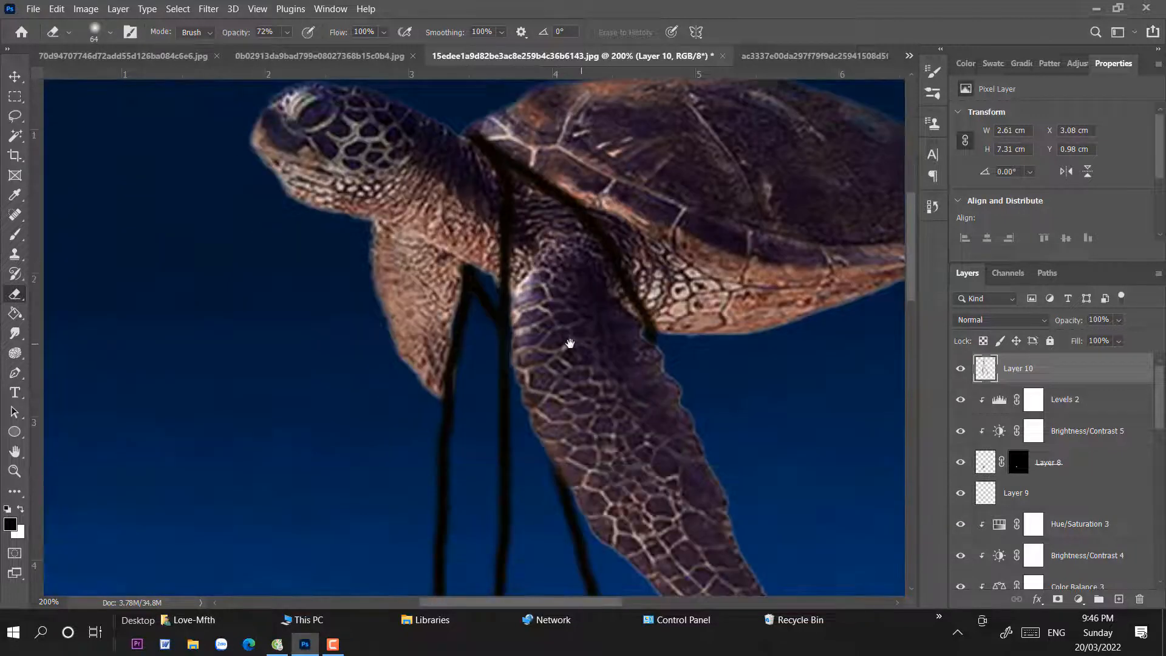
drag(430, 262, 418, 372)
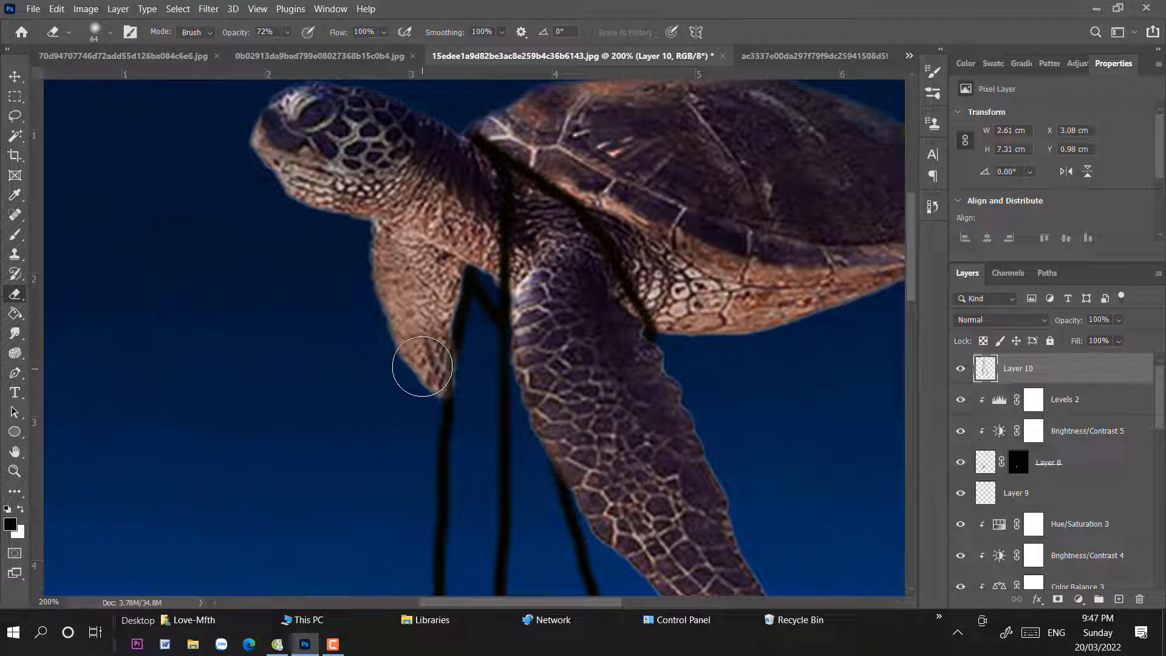
right_click(425, 364)
click(353, 303)
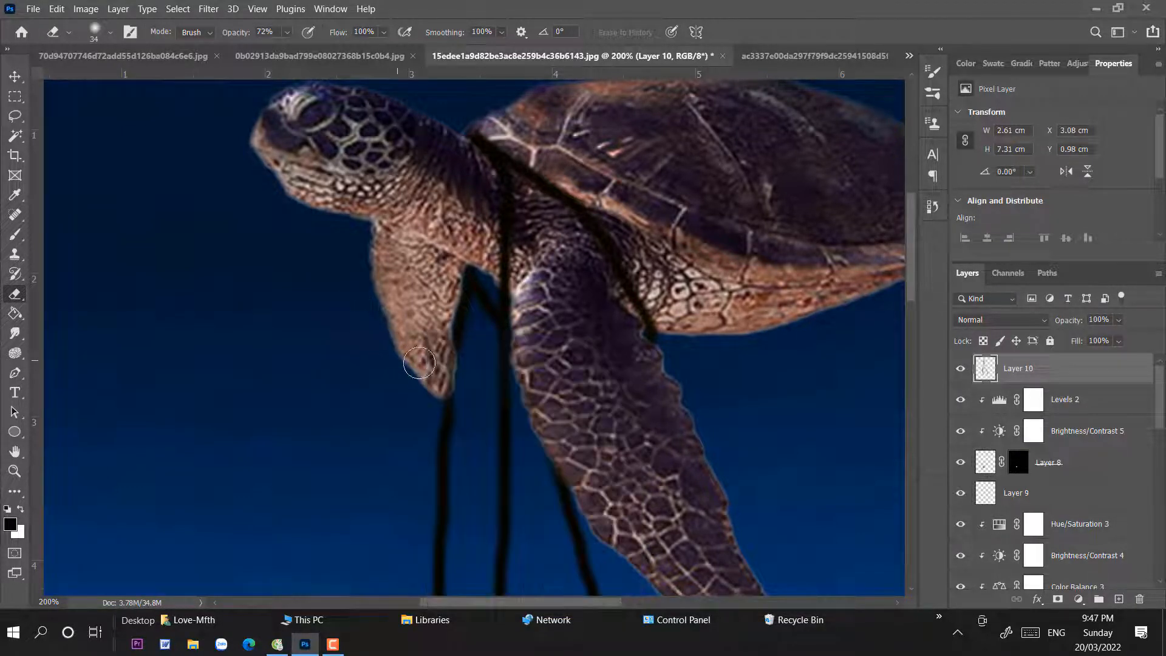
mouse_move(440, 368)
mouse_down()
mouse_move(436, 349)
mouse_move(444, 385)
mouse_move(435, 349)
mouse_up()
mouse_move(529, 335)
mouse_down()
mouse_move(516, 311)
mouse_move(527, 345)
mouse_up()
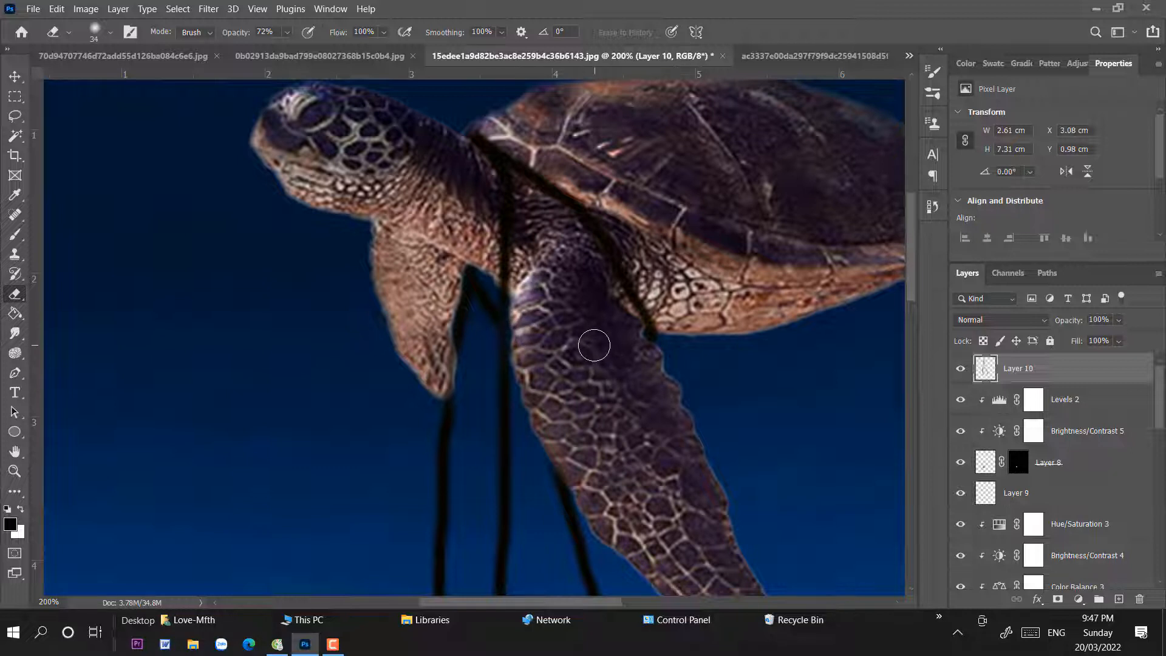
- Apply monochromatic Gaussian Add Noise at 7.26% to the rope layer
scroll(594, 341, down, 3)
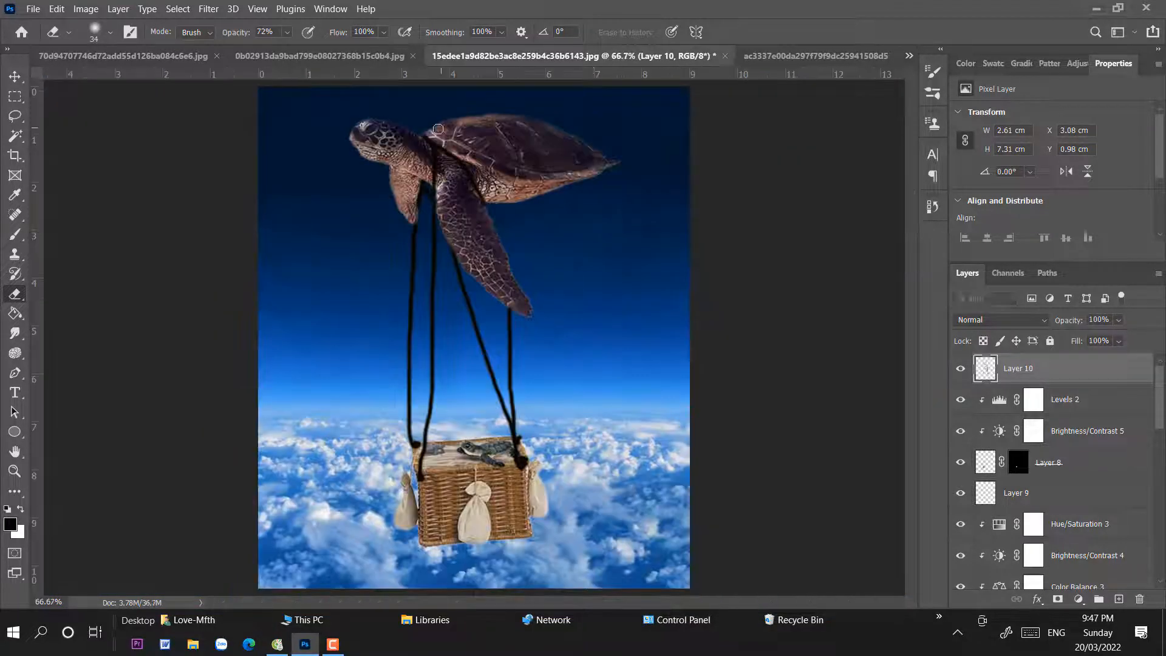
click(215, 12)
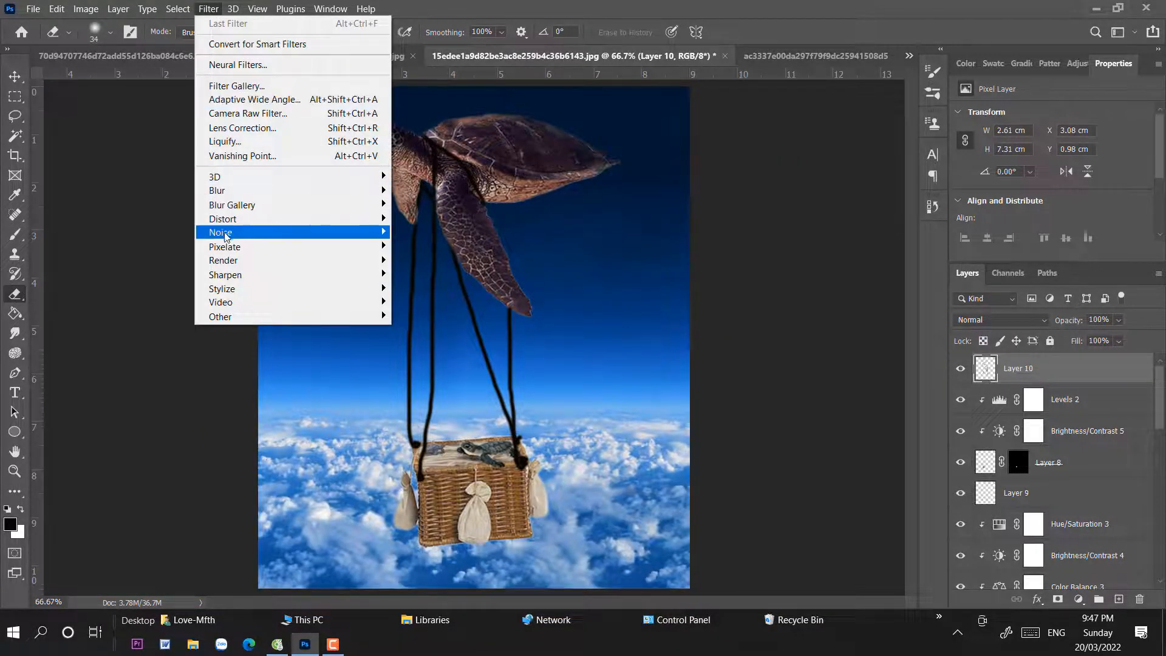
mouse_move(228, 235)
click(456, 235)
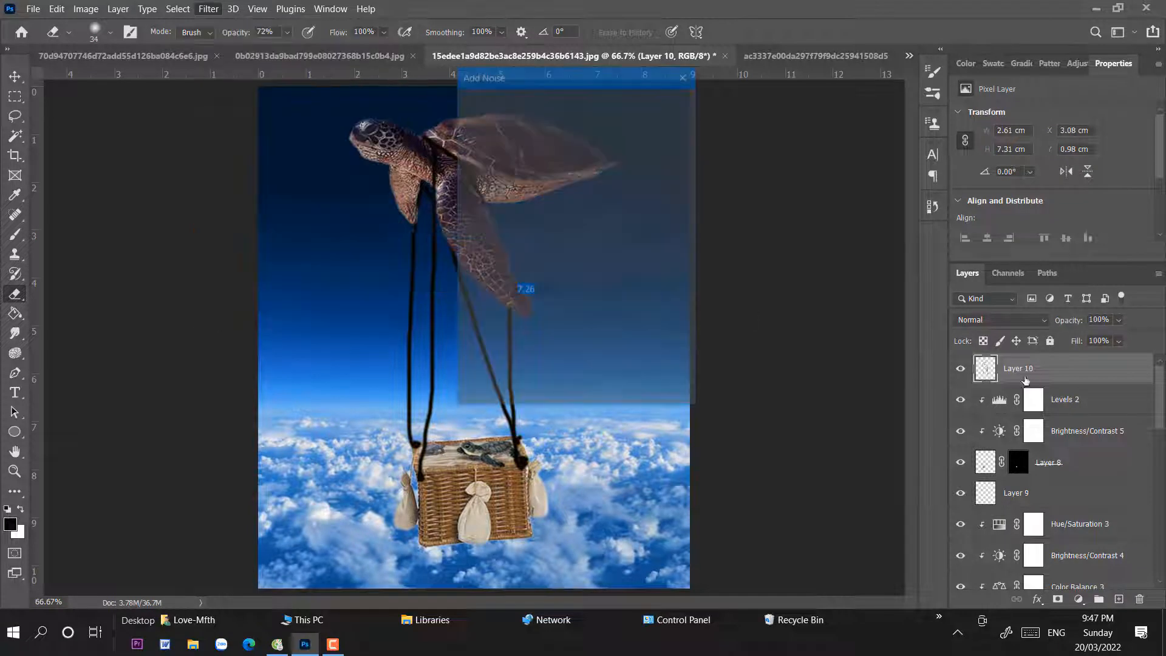
mouse_move(647, 313)
mouse_down()
mouse_move(799, 325)
mouse_move(651, 312)
mouse_up()
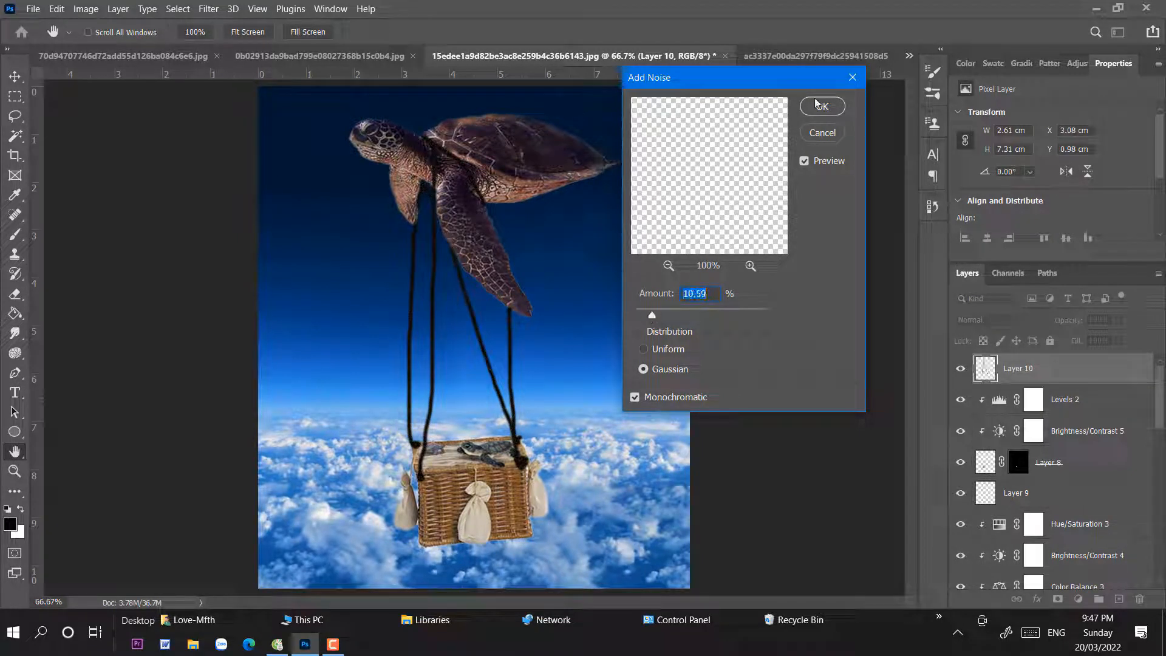
drag(651, 312, 647, 312)
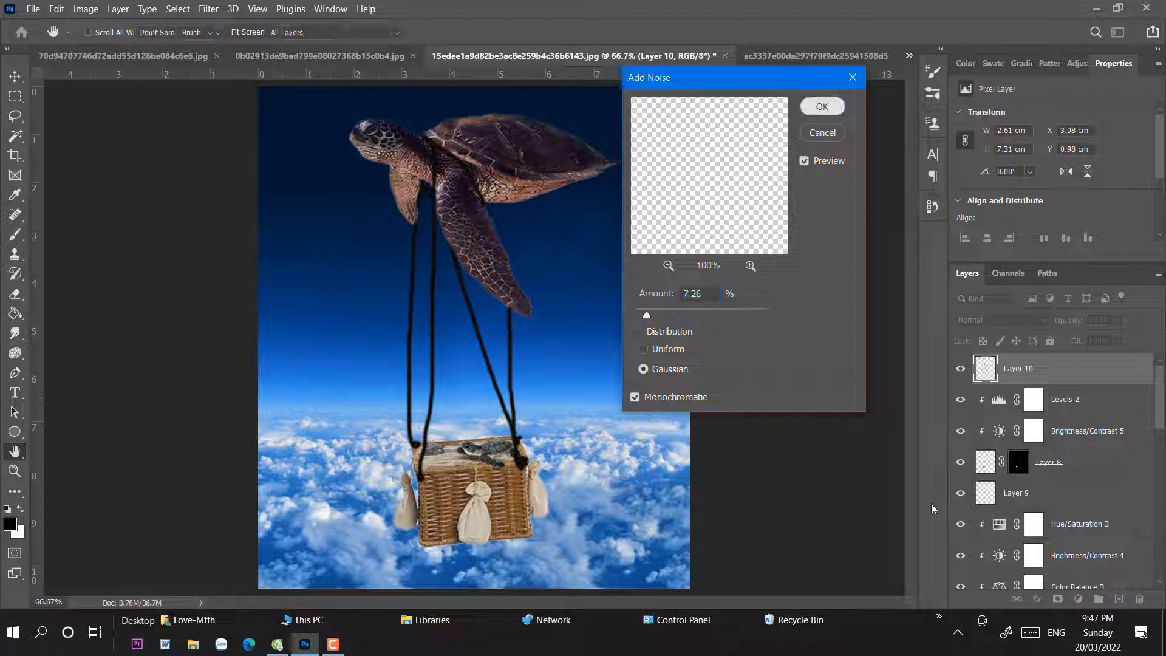
key(Return)
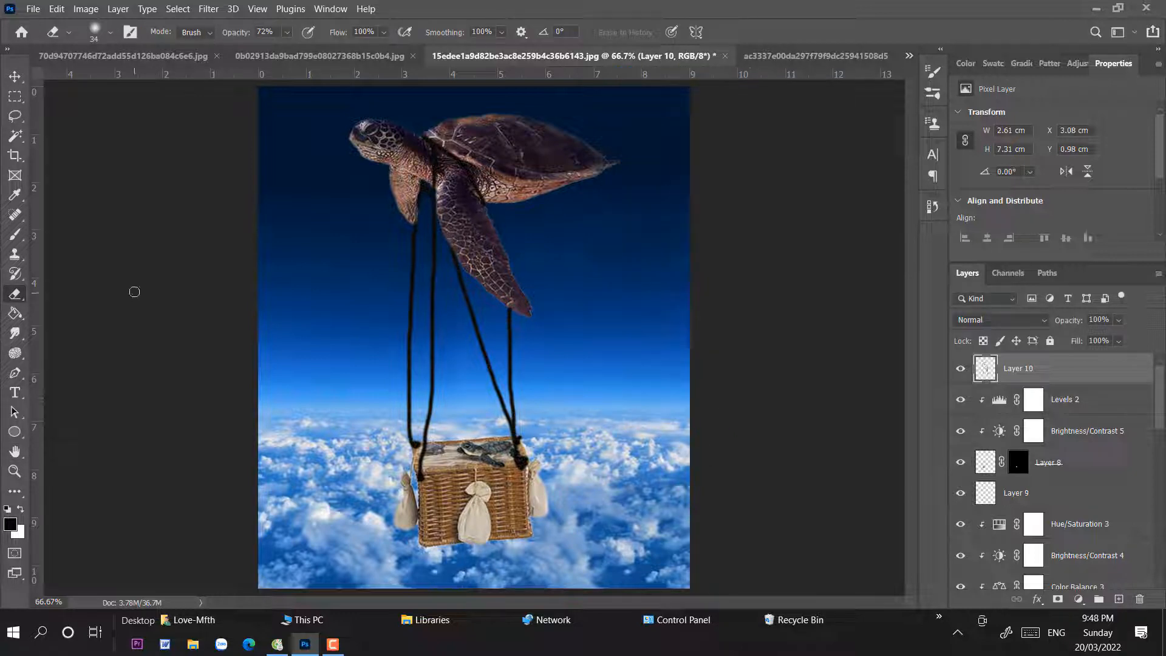
- Trim the thick rope ends at the basket's corners with a soft 21 px eraser at 72% opacity
key(ctrl+plus)
key(ctrl+plus)
drag(344, 476, 381, 109)
right_click(399, 306)
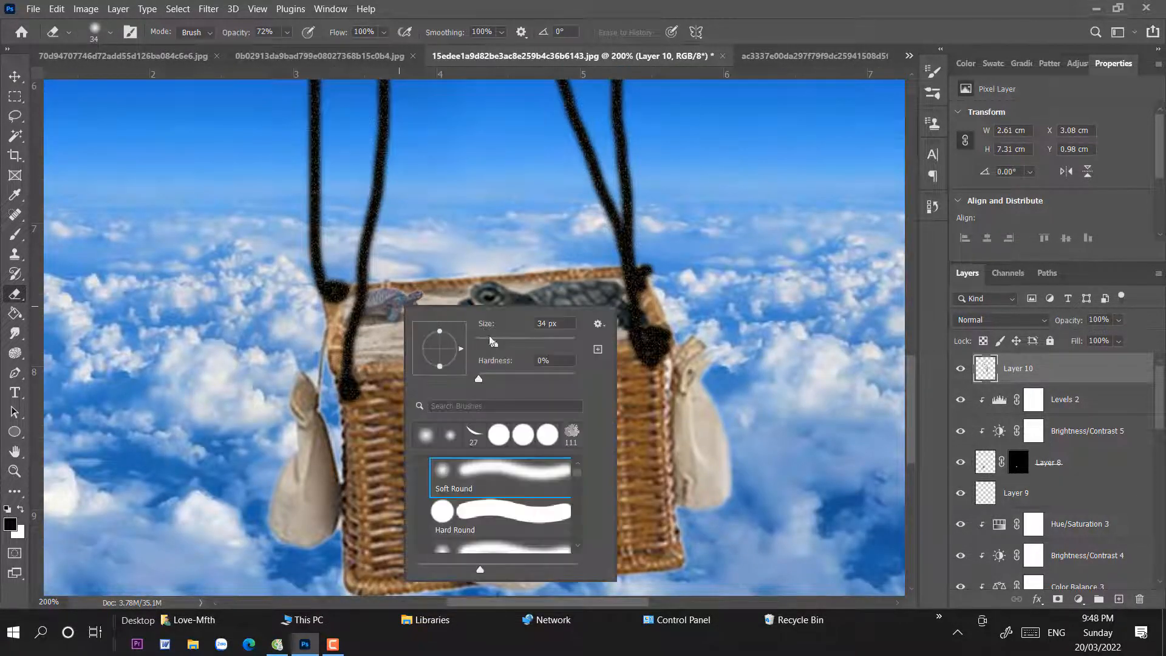
drag(492, 340, 487, 339)
key(Return)
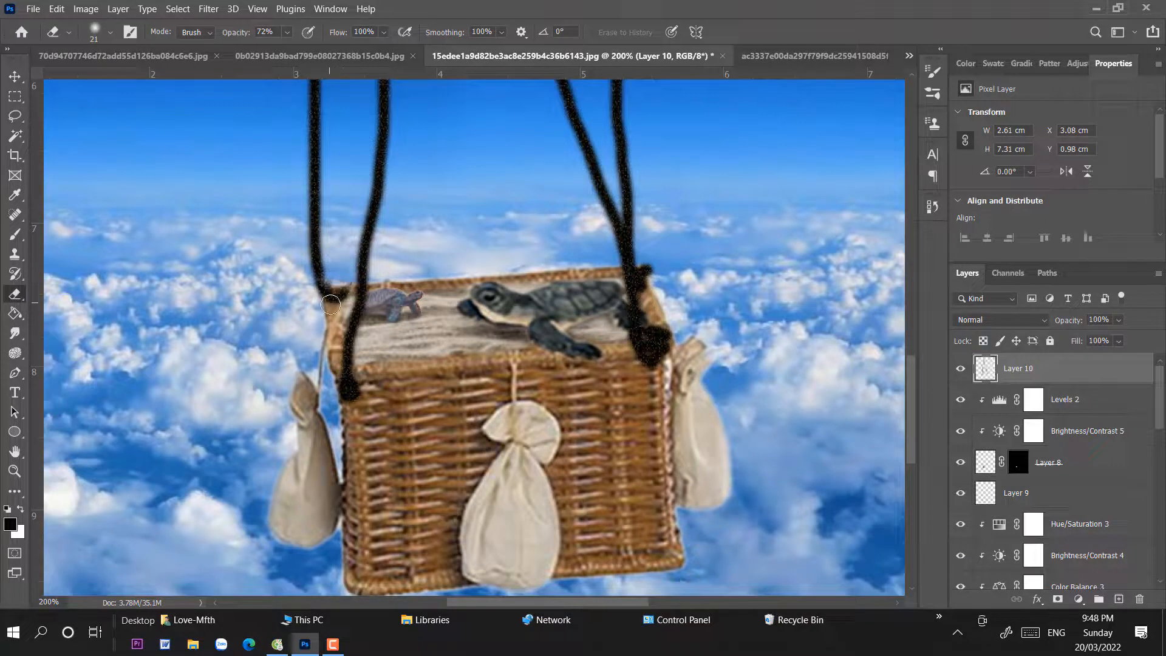
right_click(330, 305)
key(Return)
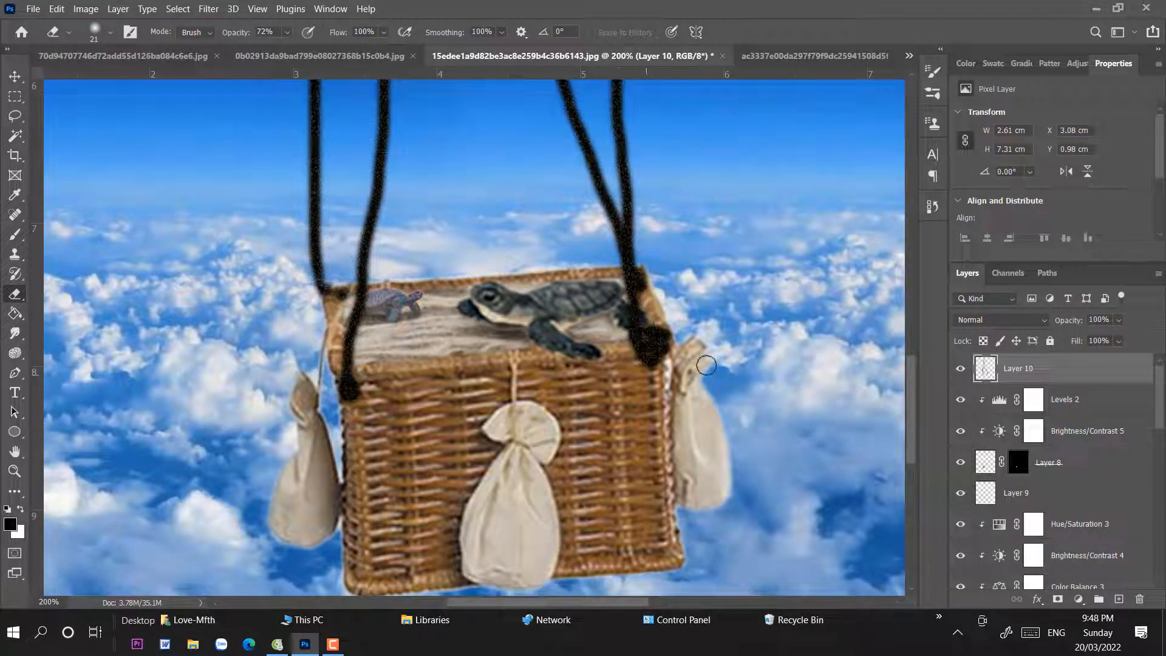
mouse_move(706, 365)
mouse_down()
mouse_move(683, 368)
mouse_move(708, 343)
mouse_move(706, 323)
mouse_move(631, 373)
mouse_up()
drag(654, 326, 657, 333)
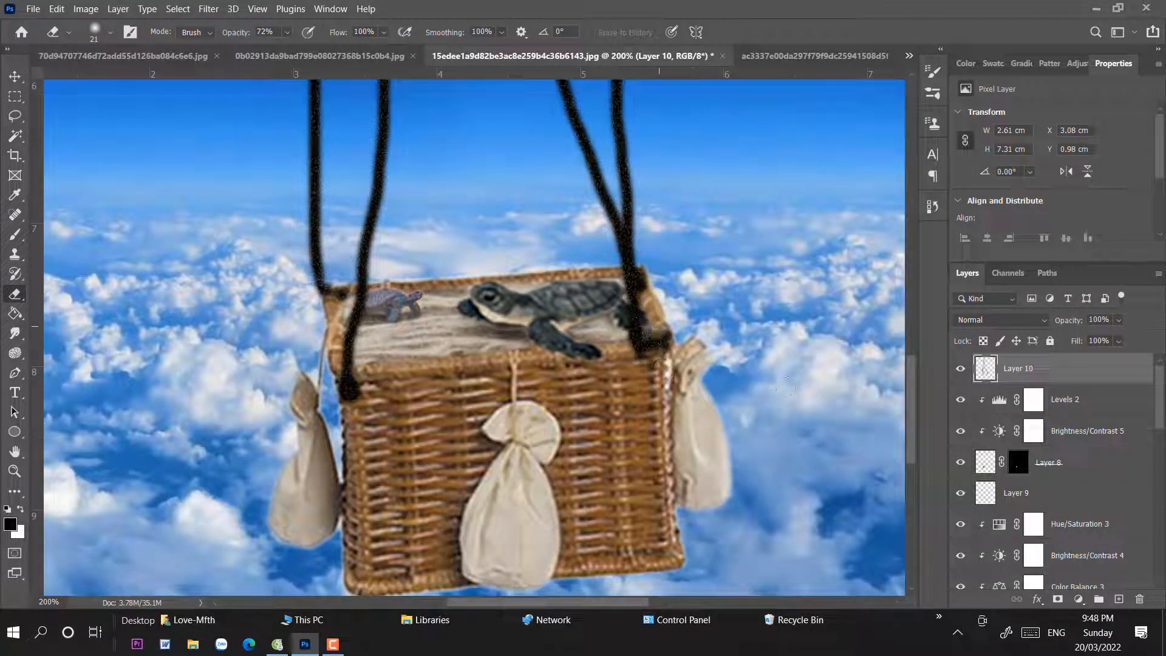
mouse_move(340, 397)
mouse_down()
mouse_move(351, 392)
mouse_move(316, 383)
mouse_move(348, 386)
mouse_up()
click(14, 233)
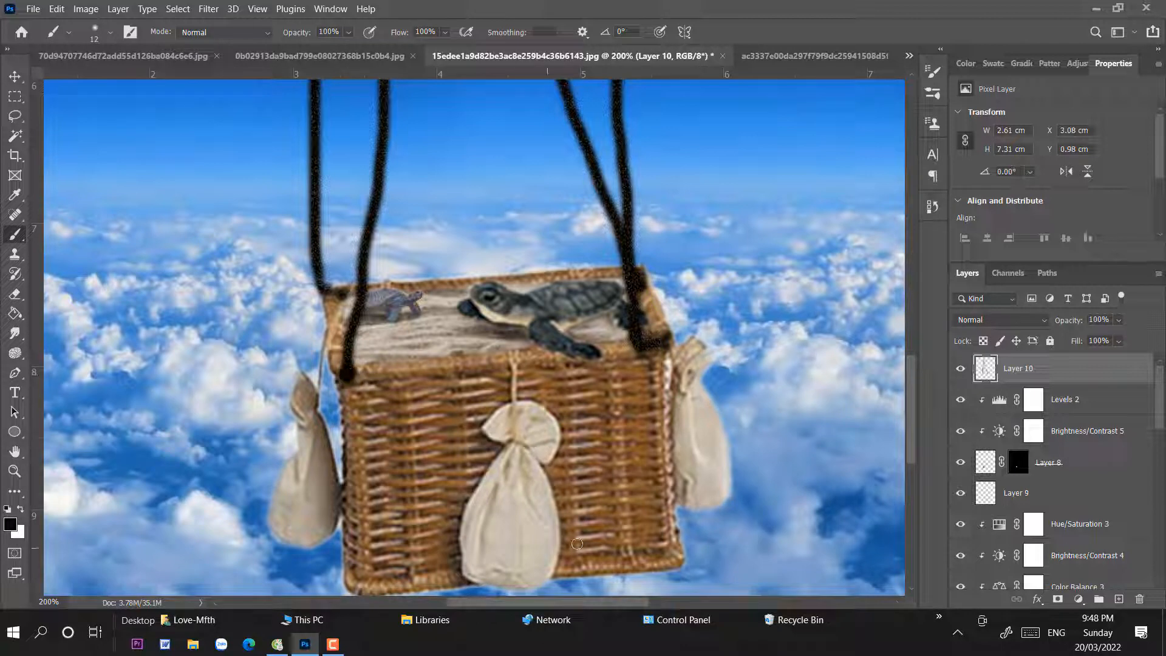
- Bring the masked swimming turtle from its own document into the composite as the top layer, placed beside the ropes above the clouds
click(15, 76)
key(ctrl+minus)
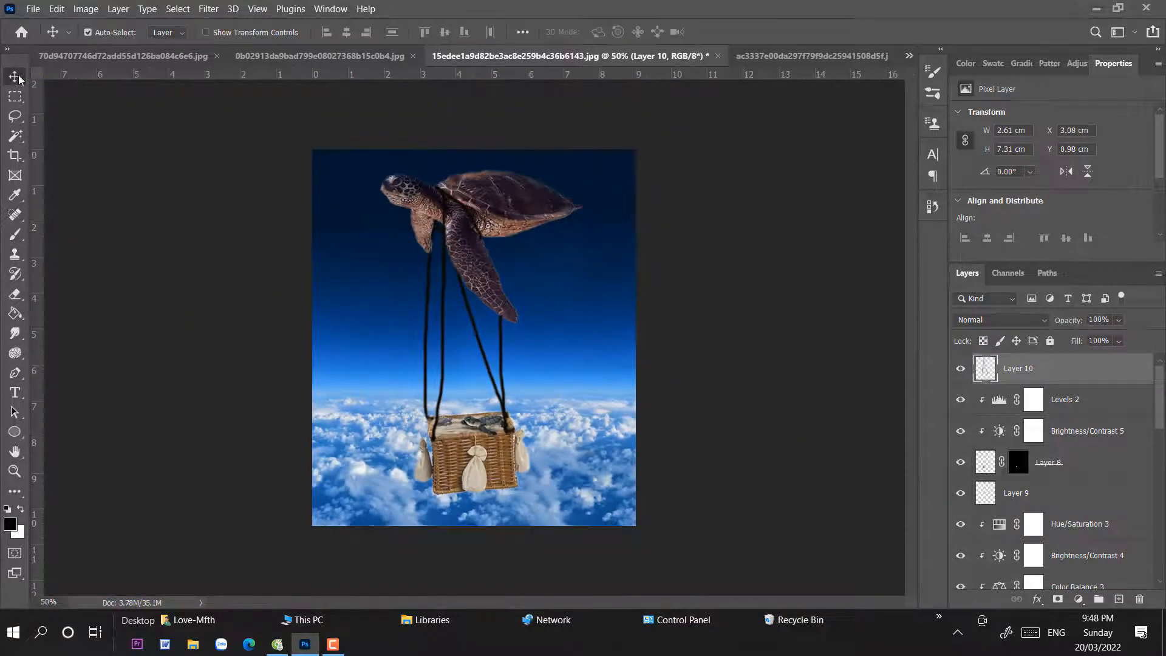
click(122, 58)
drag(1035, 368, 612, 343)
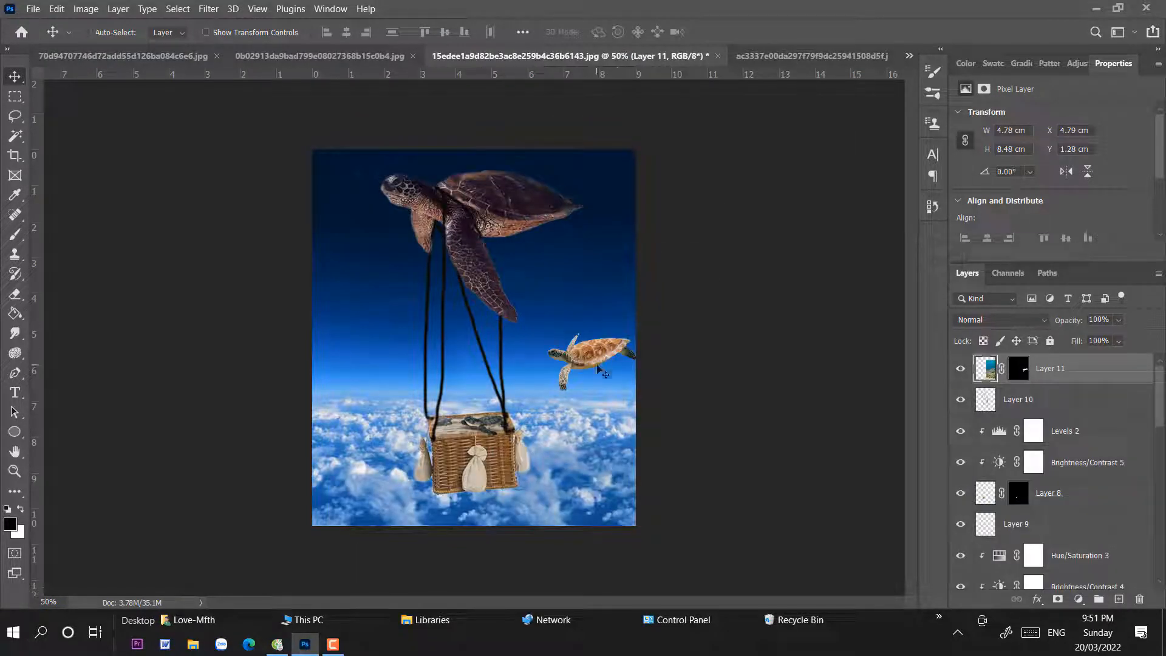
- Rotate the swimming turtle about 15.2° clockwise, scale it to 76.26% and move it up to the canvas edge beside the large turtle's flipper
key(ctrl+t)
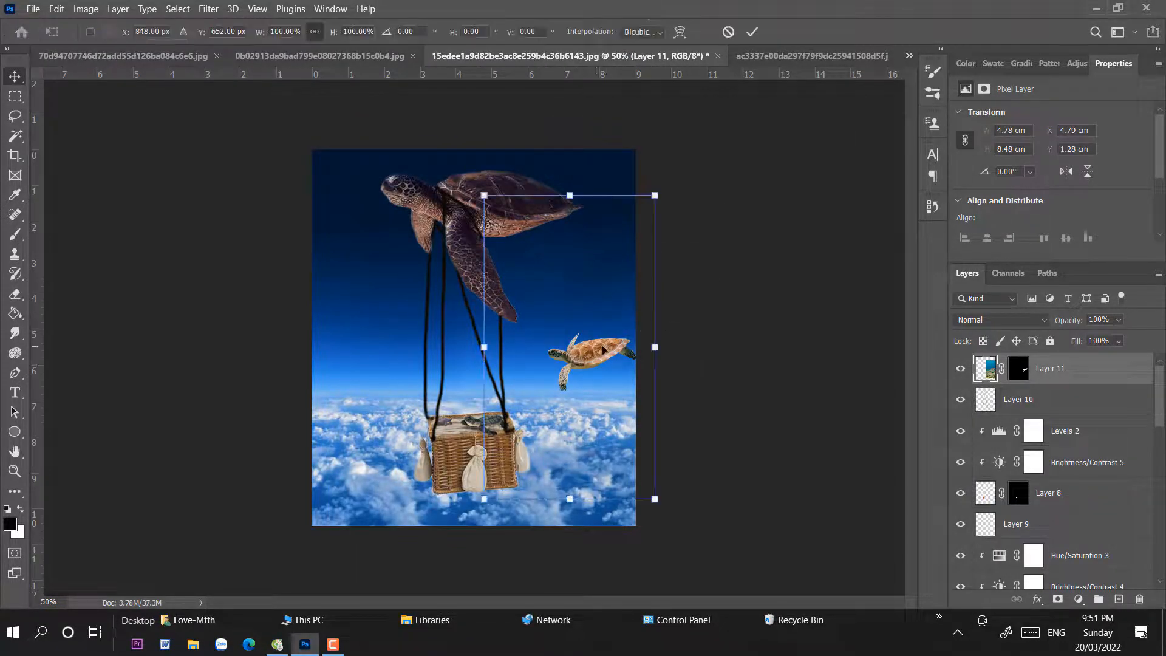
drag(665, 176, 726, 218)
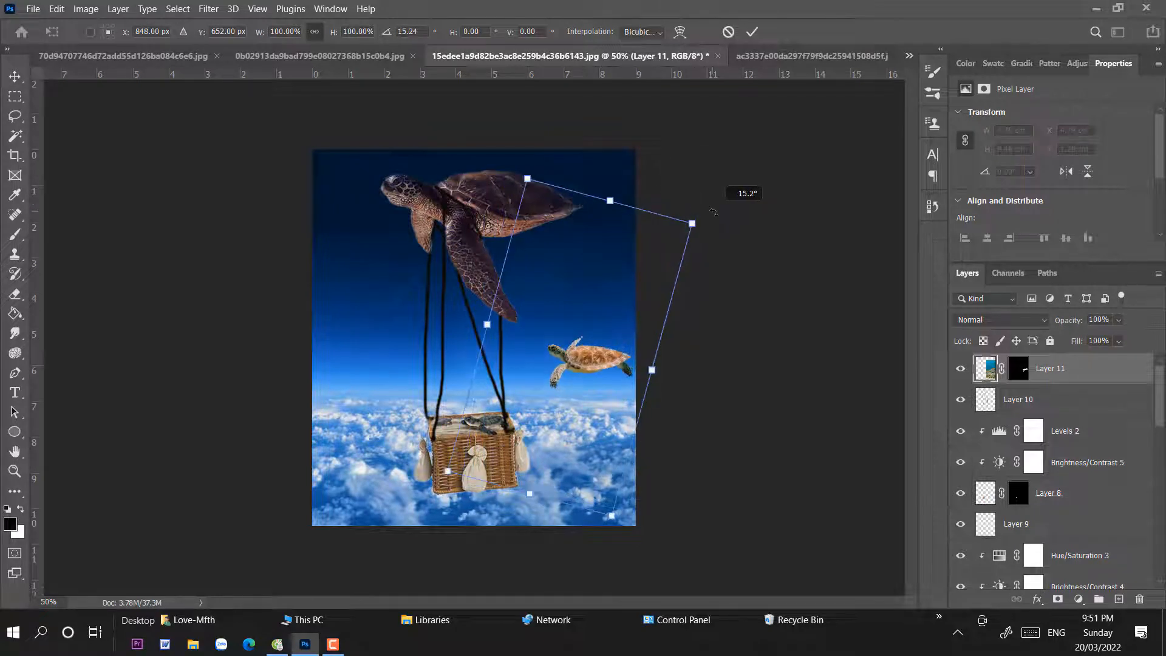
drag(651, 369, 629, 298)
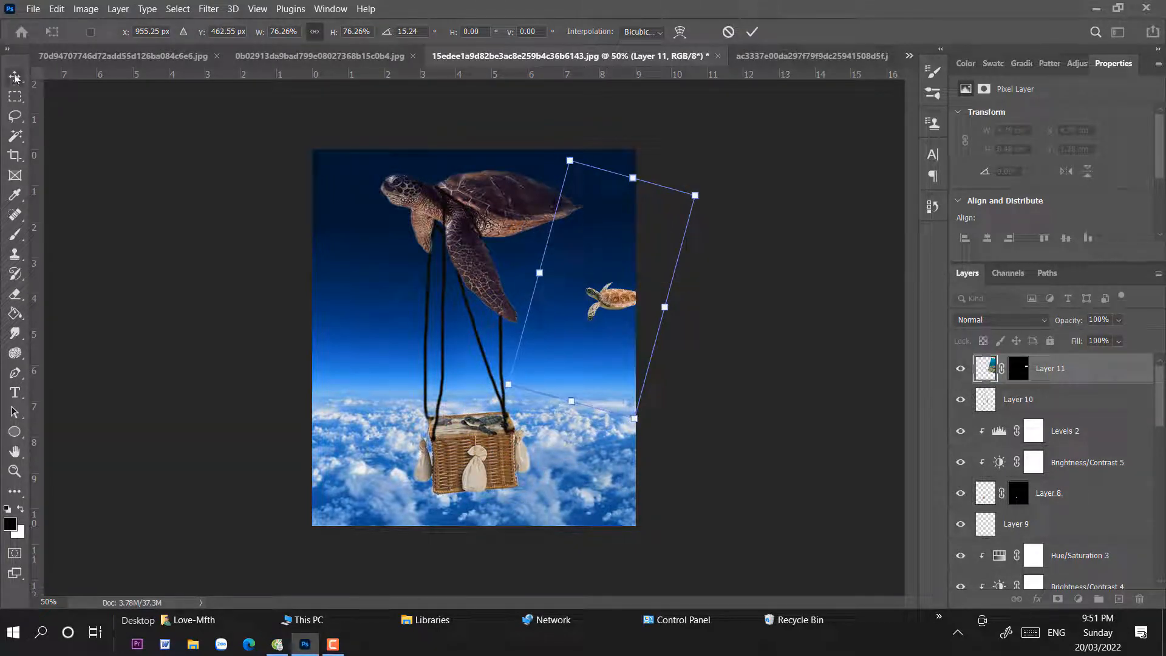
key(Return)
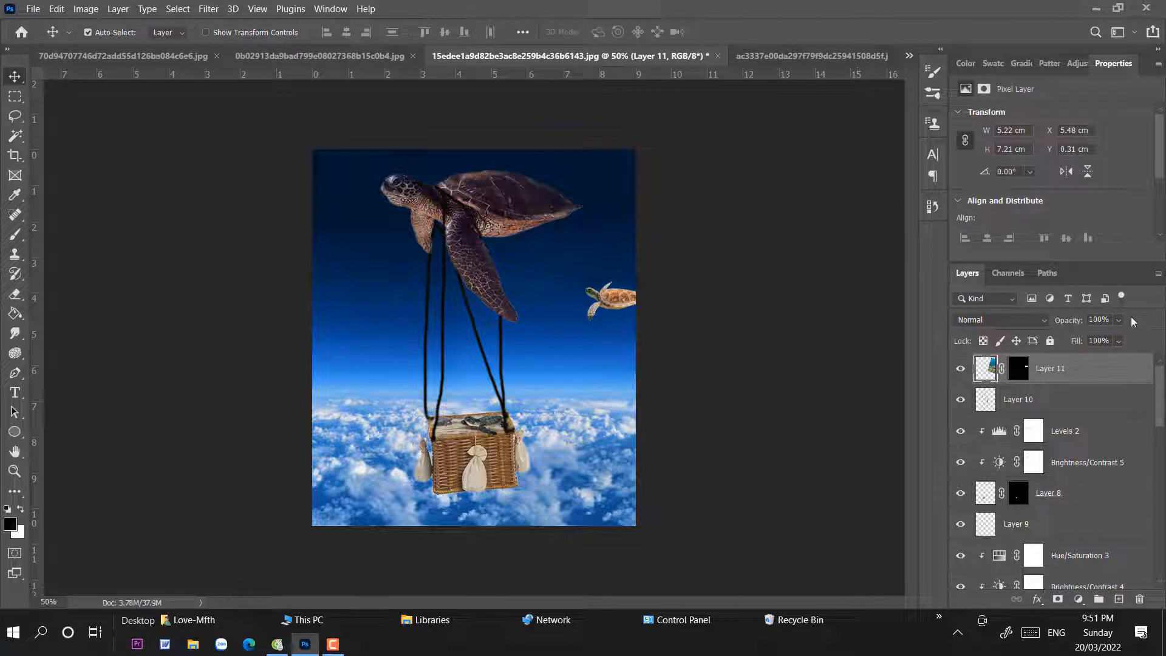
- Add clipped Hue/Saturation and Brightness/Contrast adjustments to the swimming turtle, setting Brightness to -52
click(1079, 599)
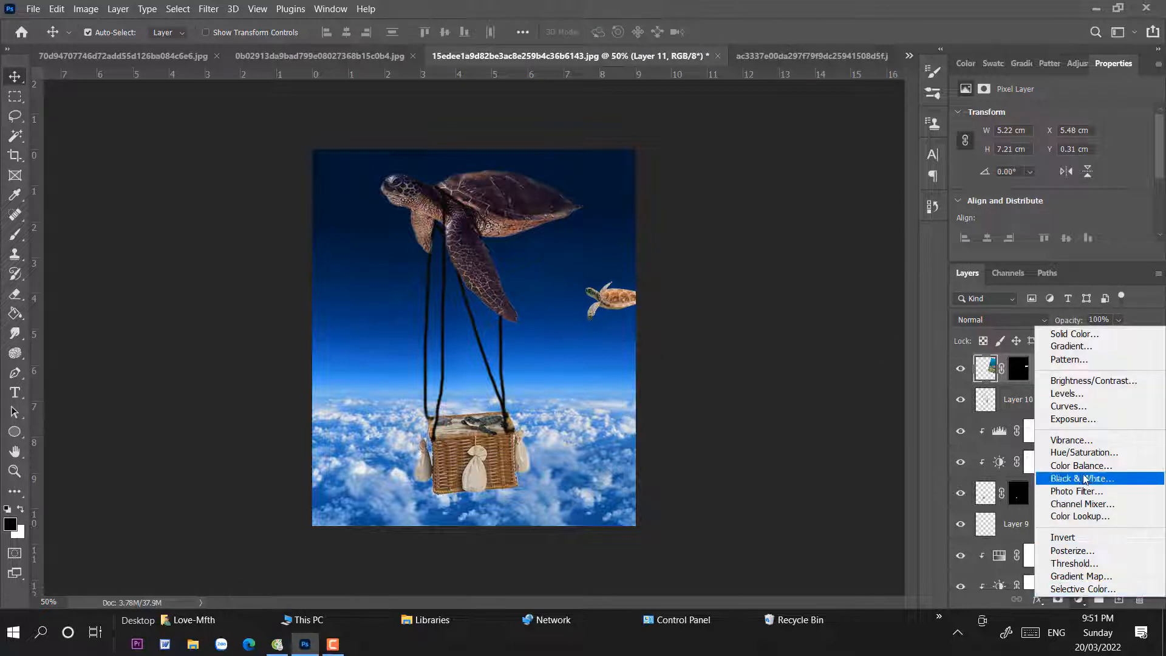
click(1061, 450)
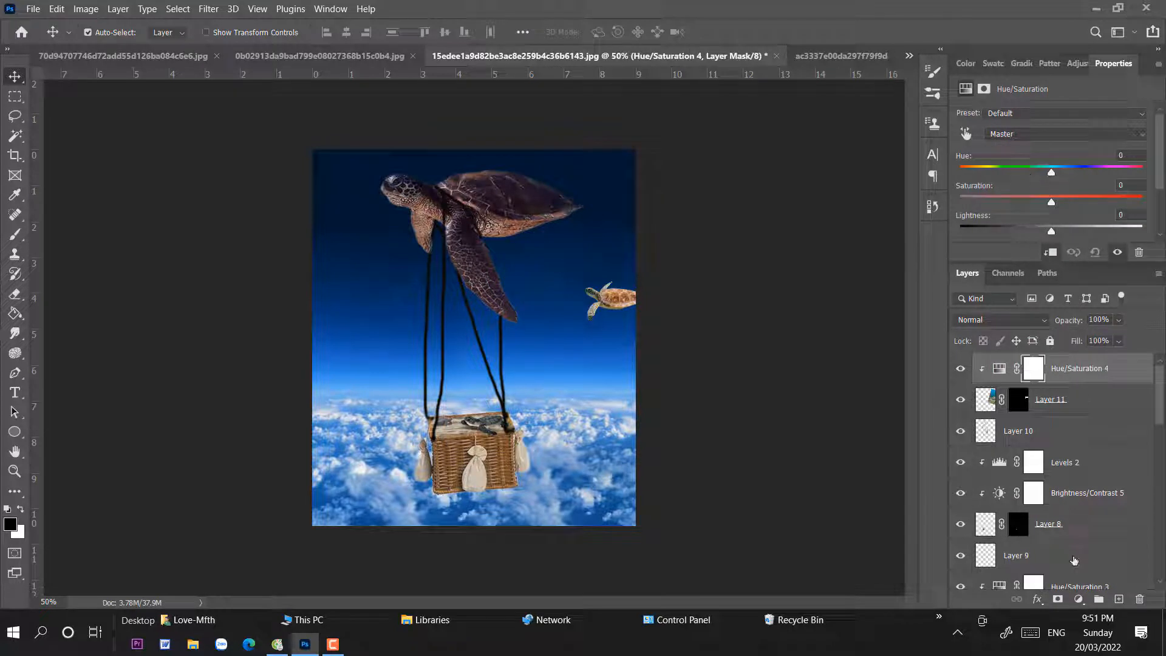
click(1079, 600)
click(1067, 377)
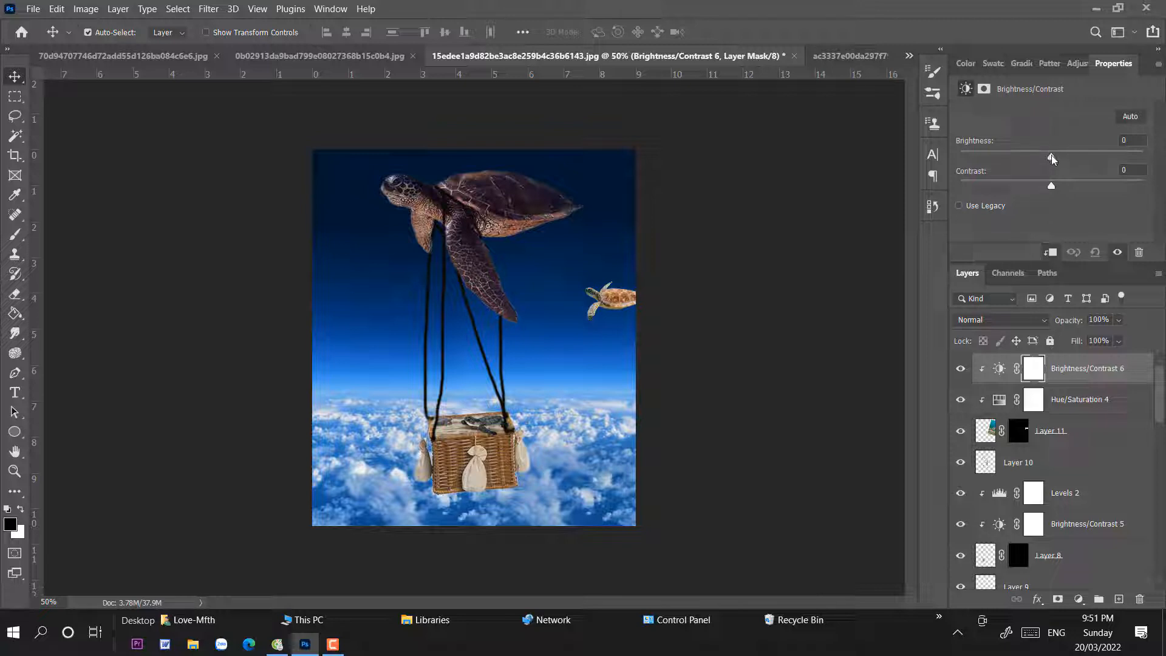
drag(1051, 156, 1020, 155)
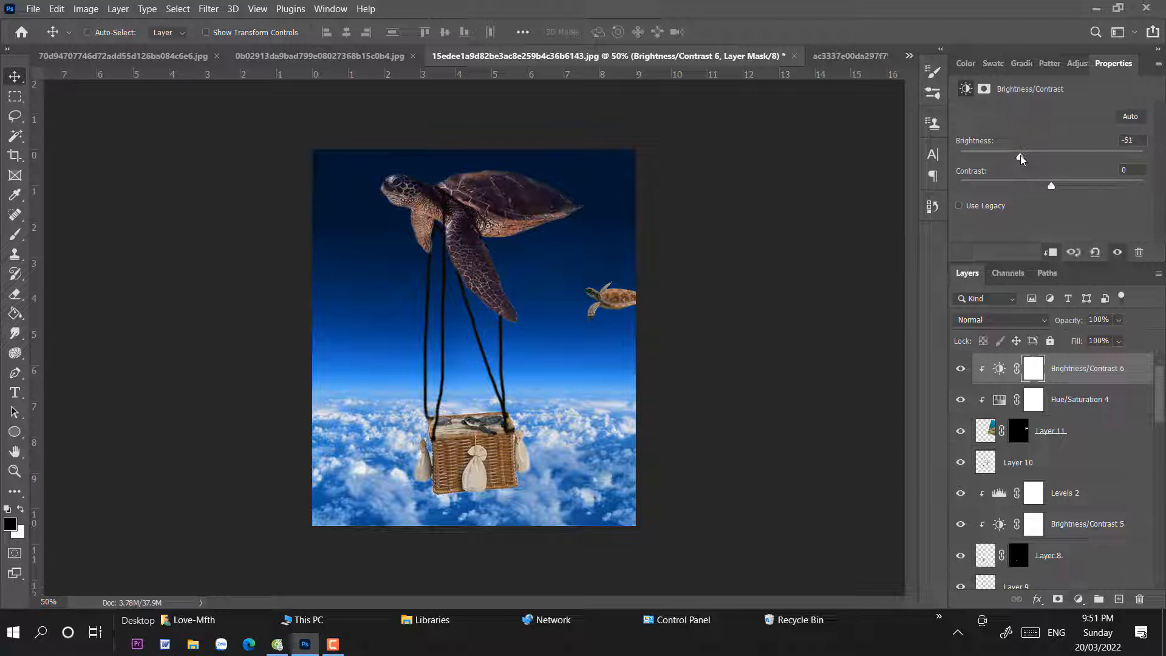
key(ctrl+plus)
key(ctrl+plus)
drag(787, 178, 427, 287)
mouse_move(1020, 153)
mouse_down()
mouse_move(1006, 154)
mouse_move(1017, 154)
mouse_up()
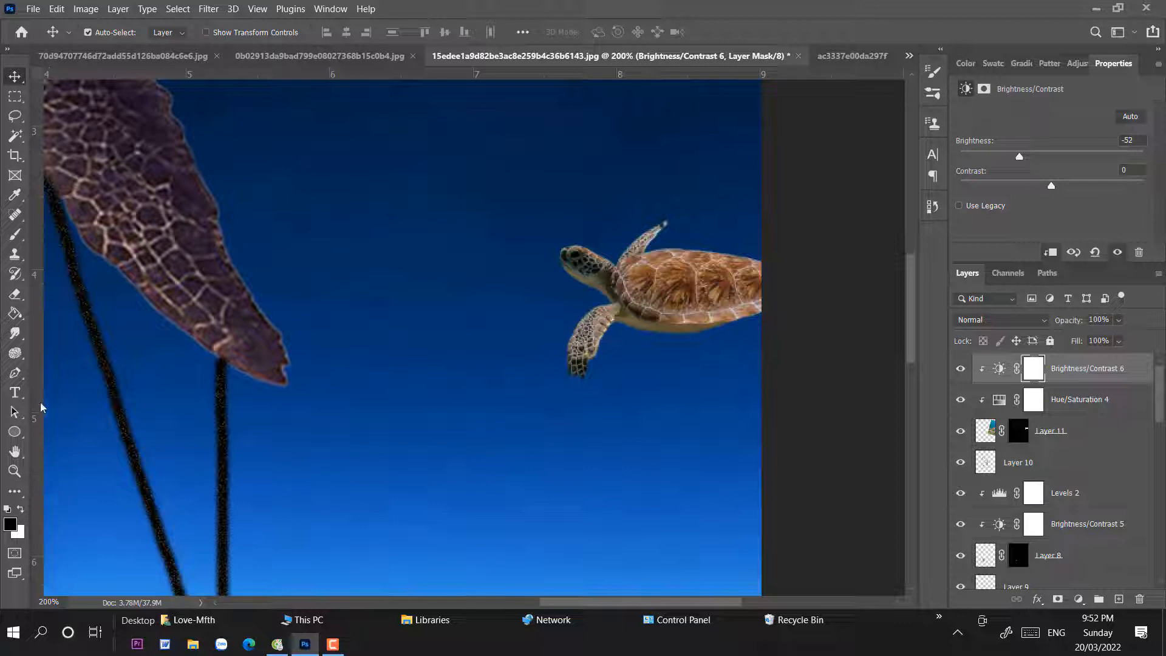
- Paint the Brightness/Contrast mask with a black 12 px brush over the swimming turtle's head, belly and front flipper
click(15, 234)
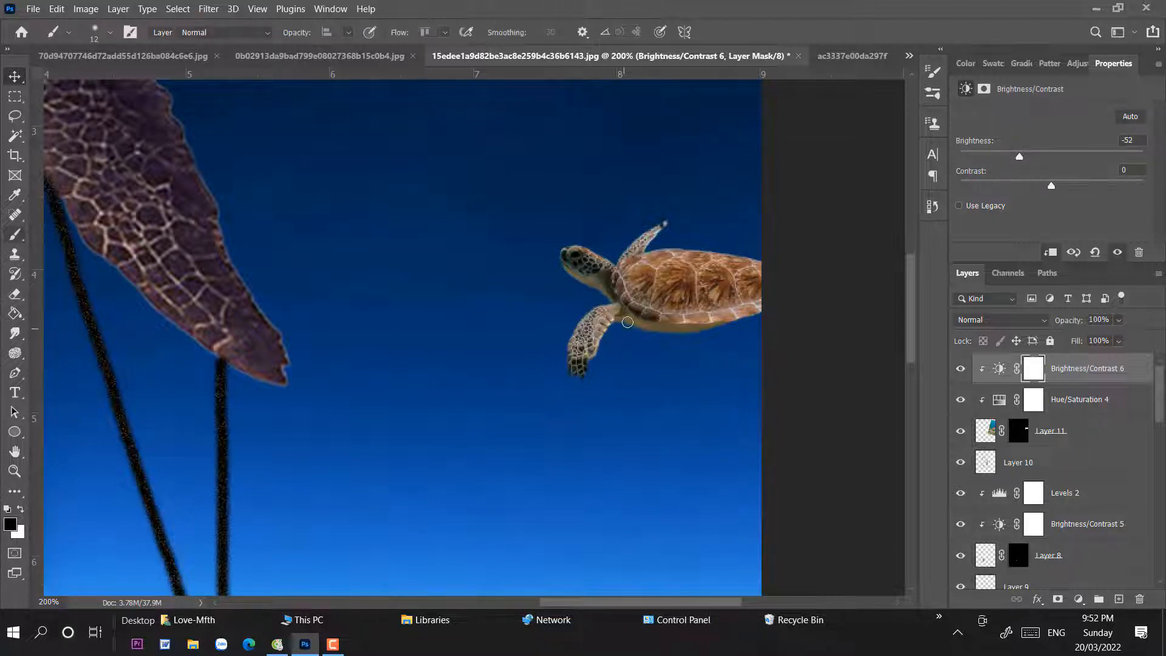
mouse_move(628, 322)
mouse_down()
mouse_move(707, 331)
mouse_move(681, 322)
mouse_move(816, 308)
mouse_move(616, 311)
mouse_move(601, 286)
mouse_move(549, 259)
mouse_move(575, 271)
mouse_move(574, 251)
mouse_up()
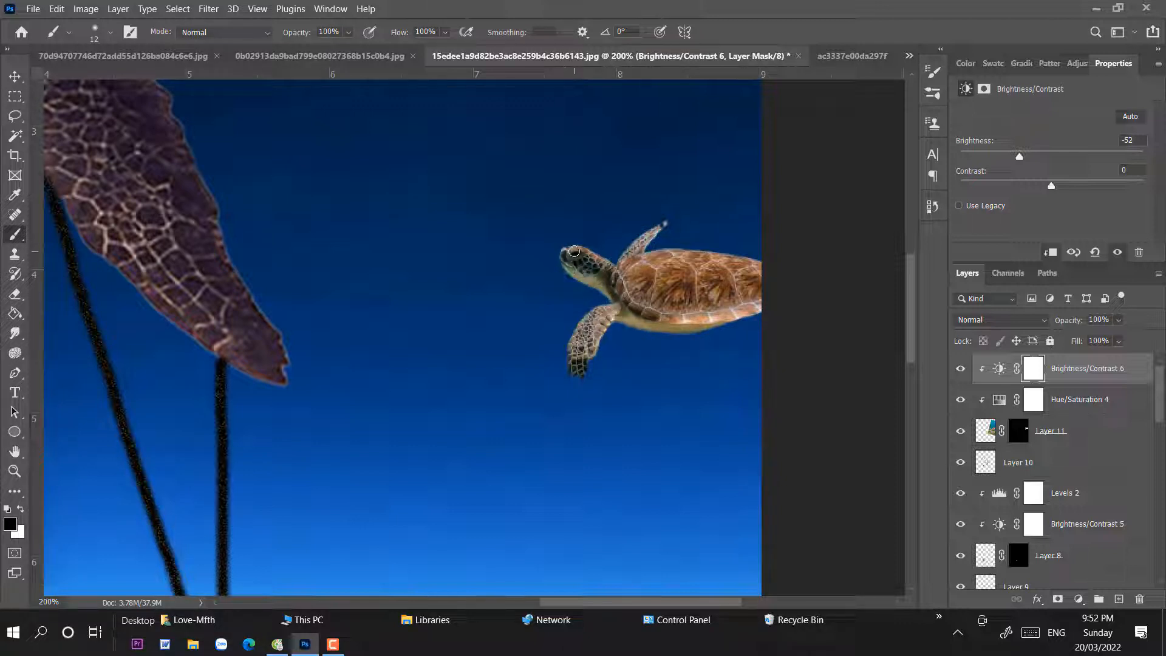
drag(611, 320, 584, 363)
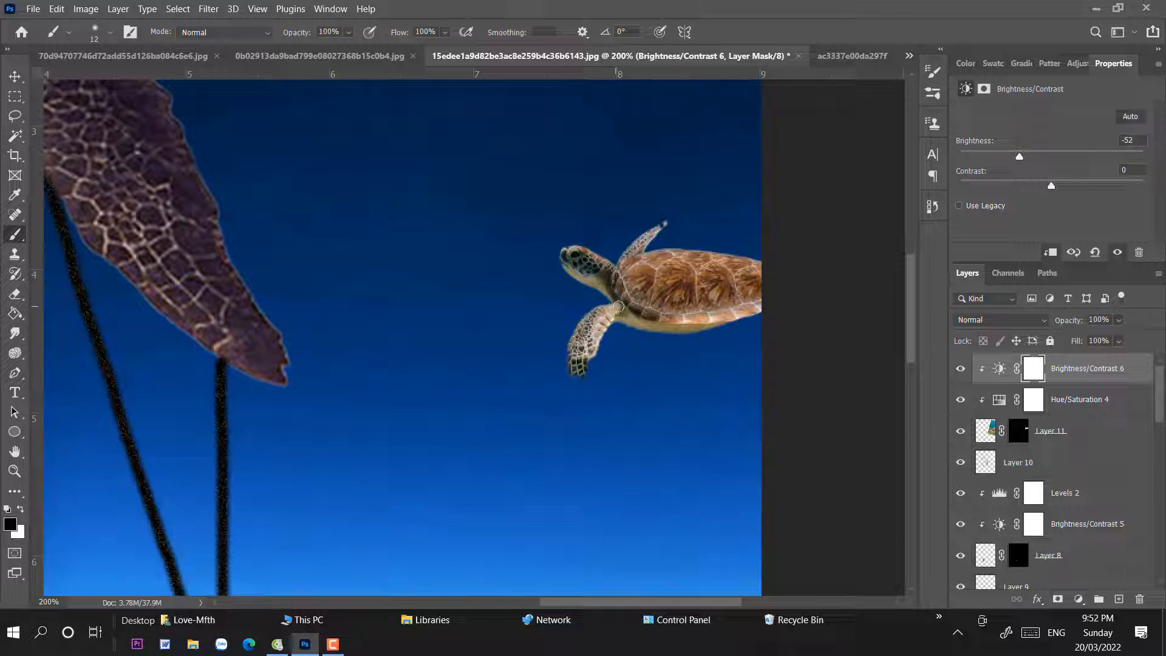
scroll(664, 307, down, 3)
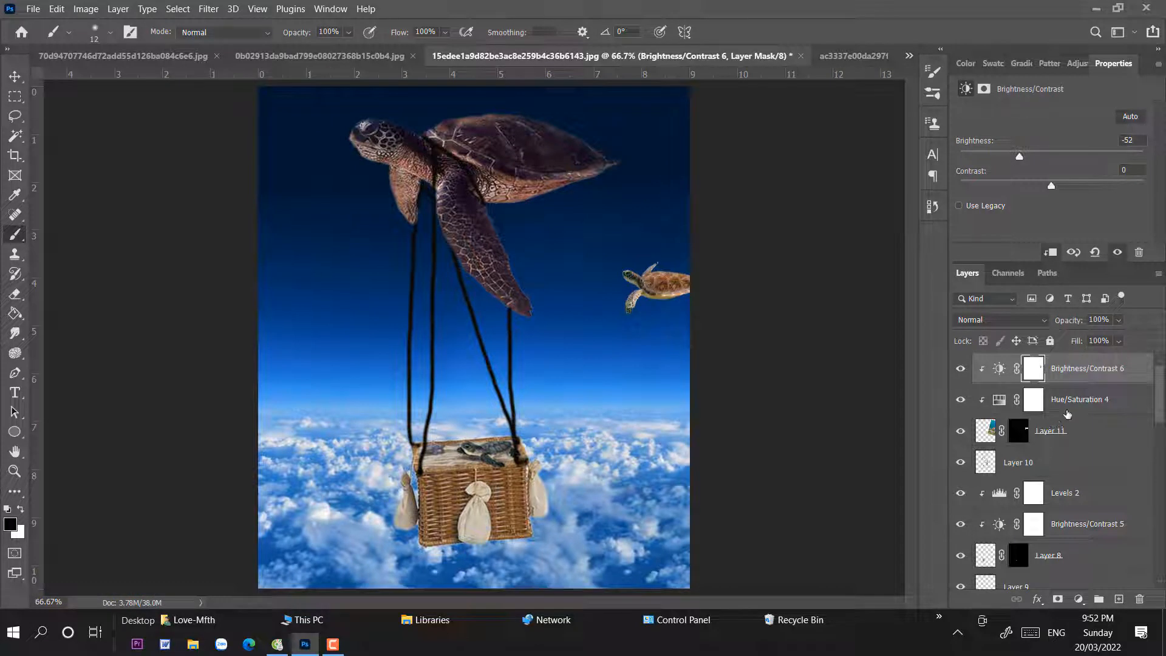
- Add a clipped Color Balance adjustment to the swimming turtle with midtones at -1 Cyan-Red and +15 Yellow-Blue
click(1078, 599)
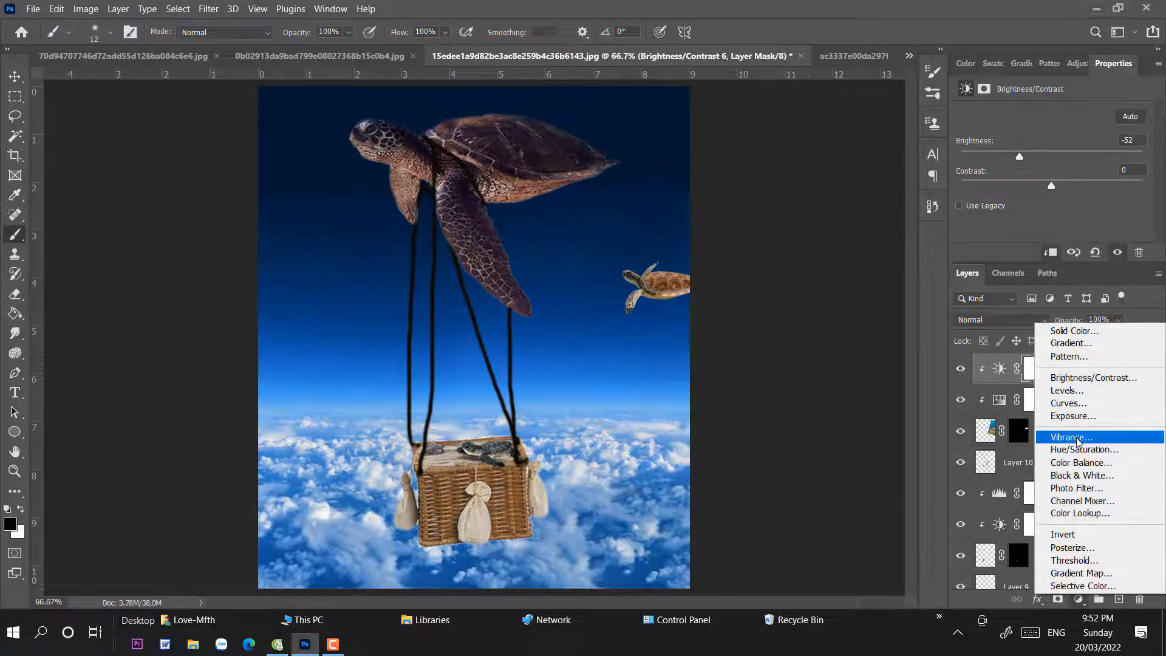
click(1080, 462)
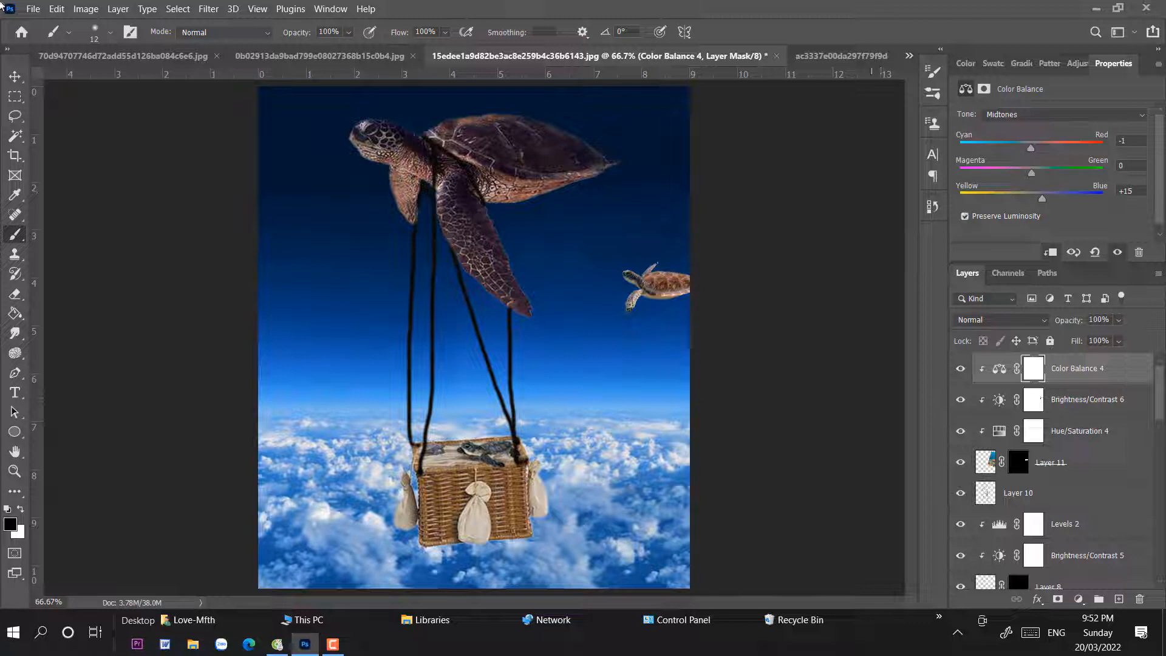
- Scale down the swimming turtle with its three adjustment layers and move it fully inside the canvas, level with the large turtle's flipper
click(15, 76)
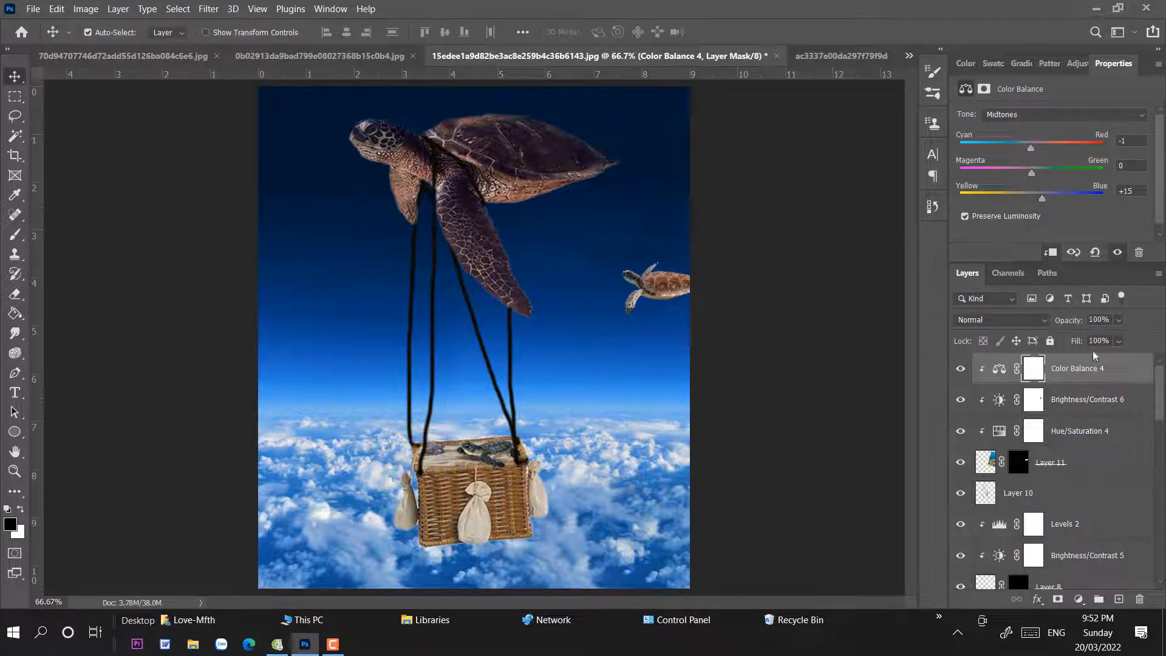
click(859, 231)
click(1074, 368)
shift+click(1050, 462)
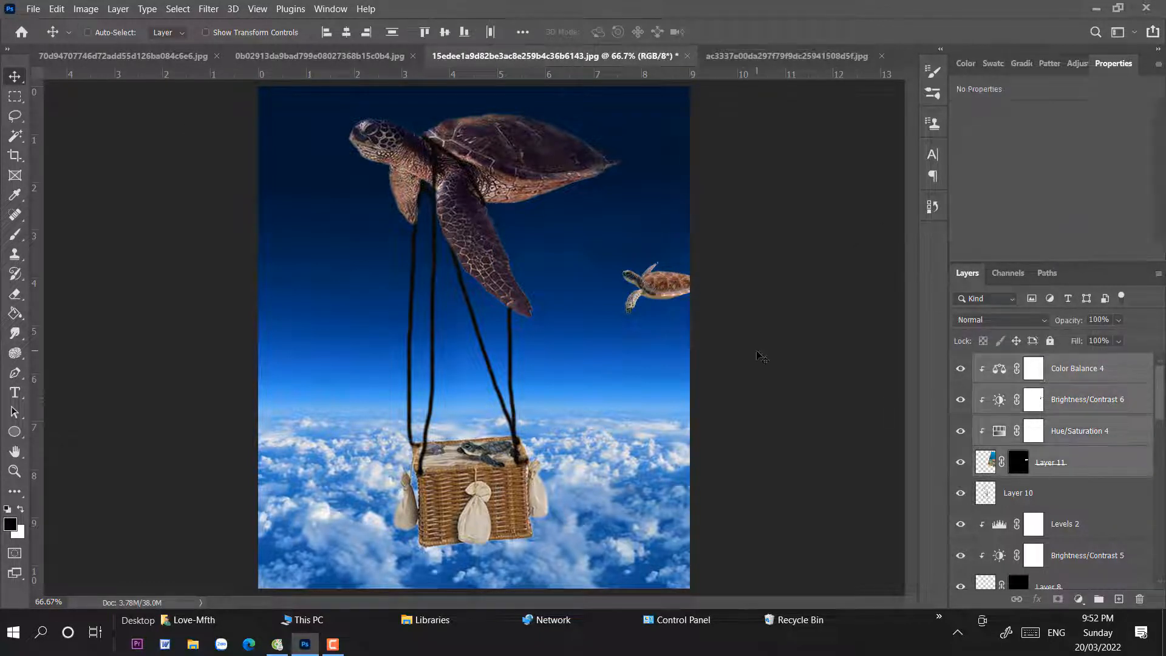
key(ctrl+t)
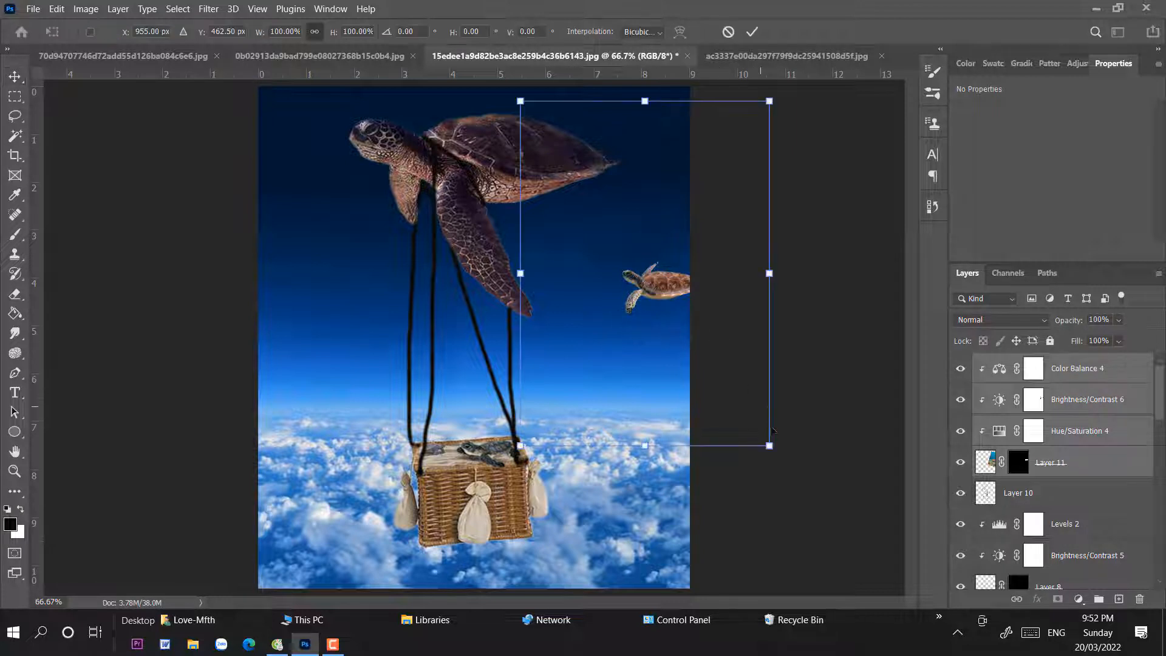
drag(769, 445, 707, 360)
mouse_move(650, 236)
mouse_down()
mouse_move(663, 244)
mouse_move(638, 238)
mouse_up()
click(14, 76)
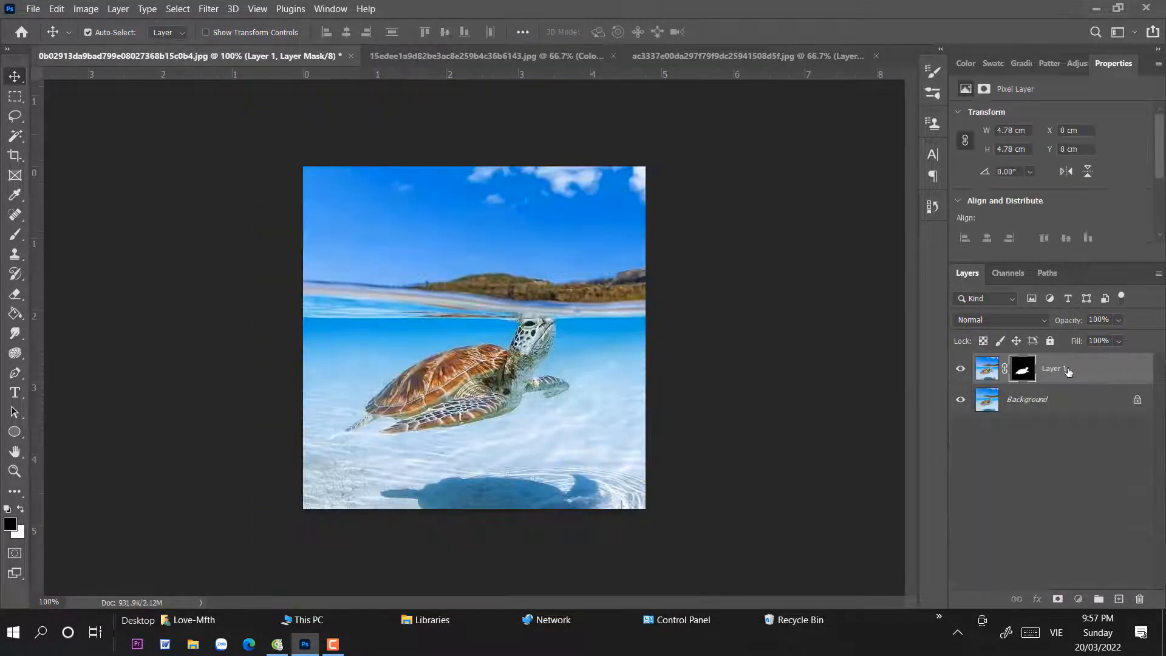
- Bring the second masked turtle into the composite, flip it horizontally, scale it to 32.4% and place it beside the large turtle's flipper tip
drag(1069, 370, 610, 326)
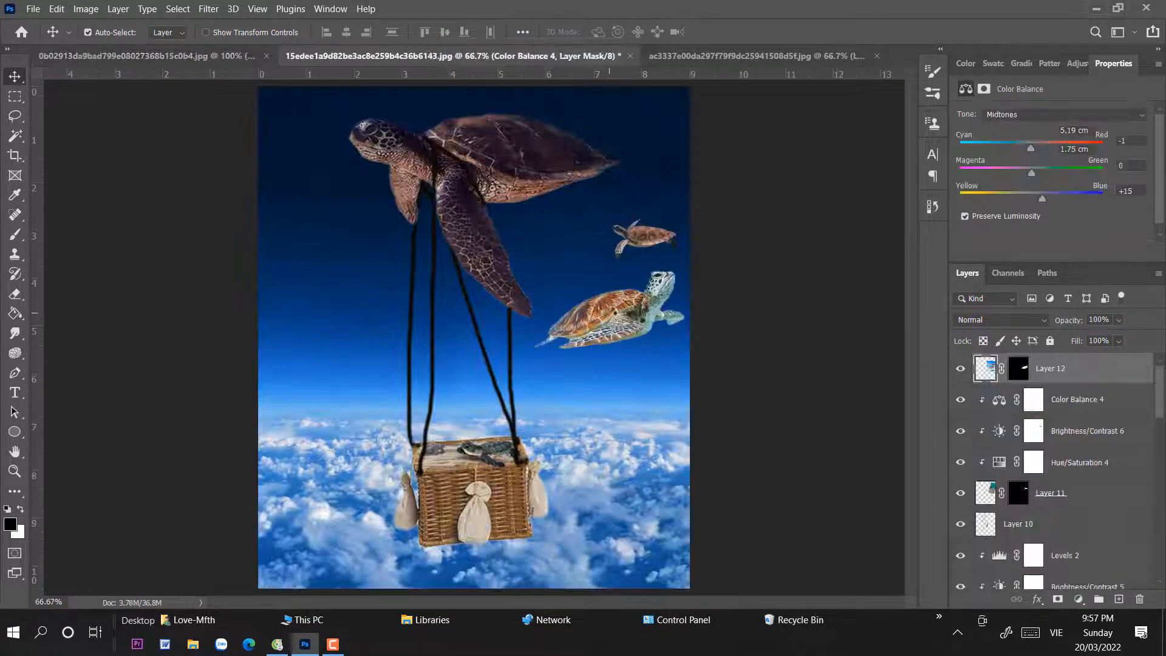
key(ctrl+t)
right_click(610, 321)
click(651, 572)
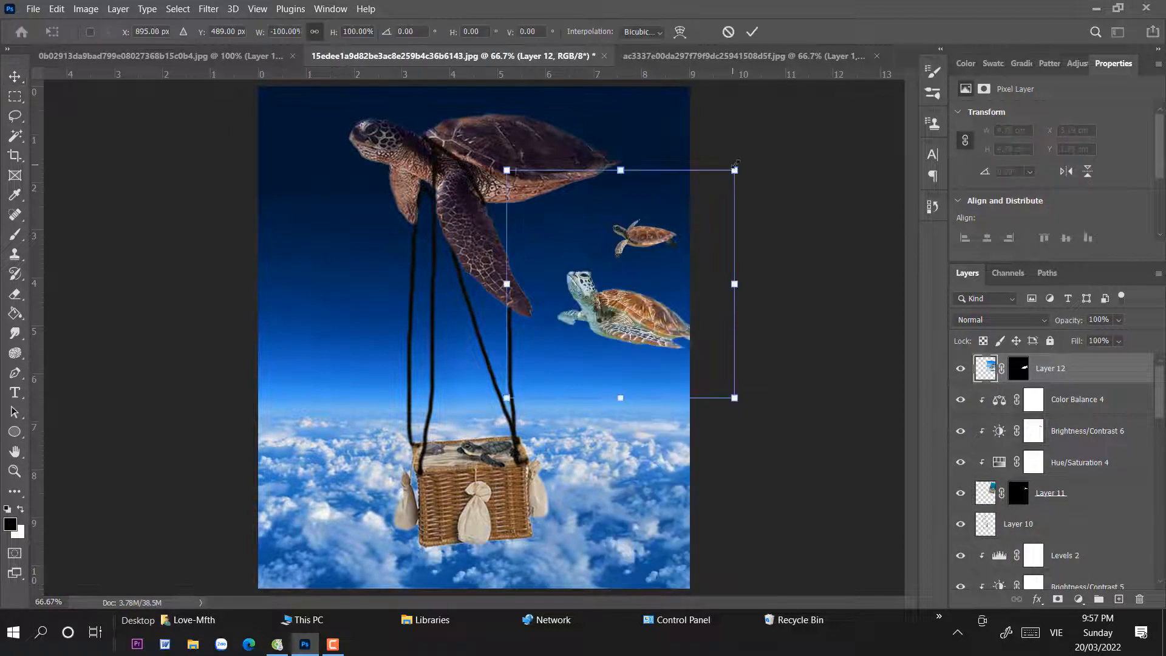
drag(733, 172, 542, 291)
drag(555, 371, 554, 277)
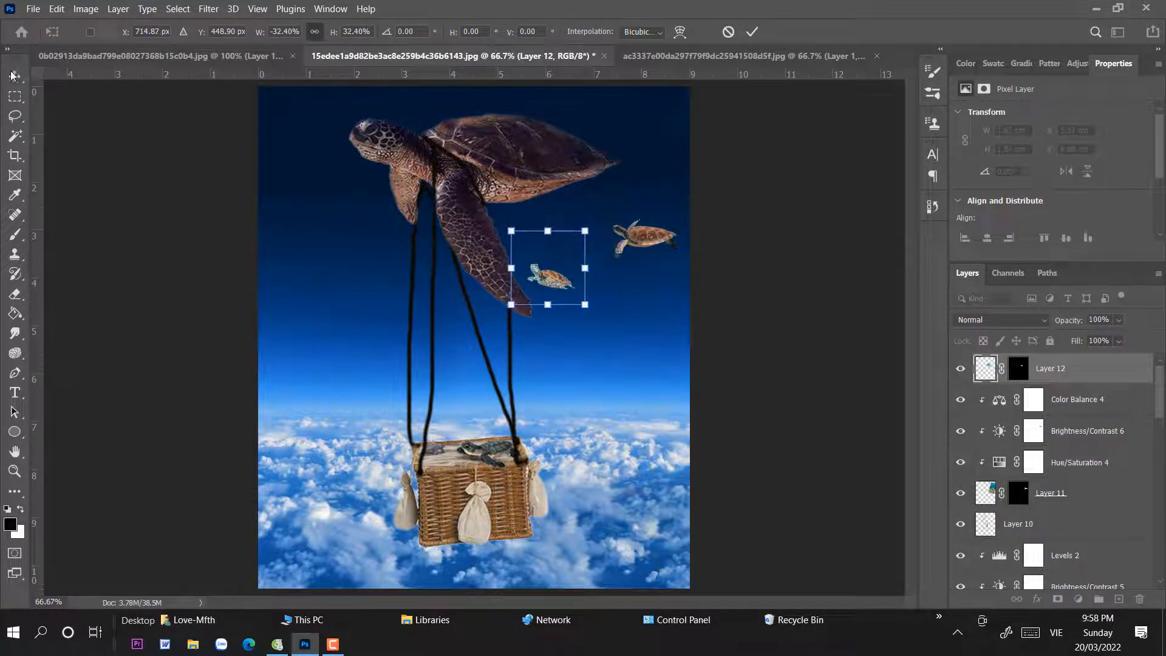
key(Return)
- Add a clipped Brightness/Contrast adjustment to the newly placed small turtle with Brightness at -46
key(ctrl+plus)
key(ctrl+plus)
drag(548, 226, 309, 469)
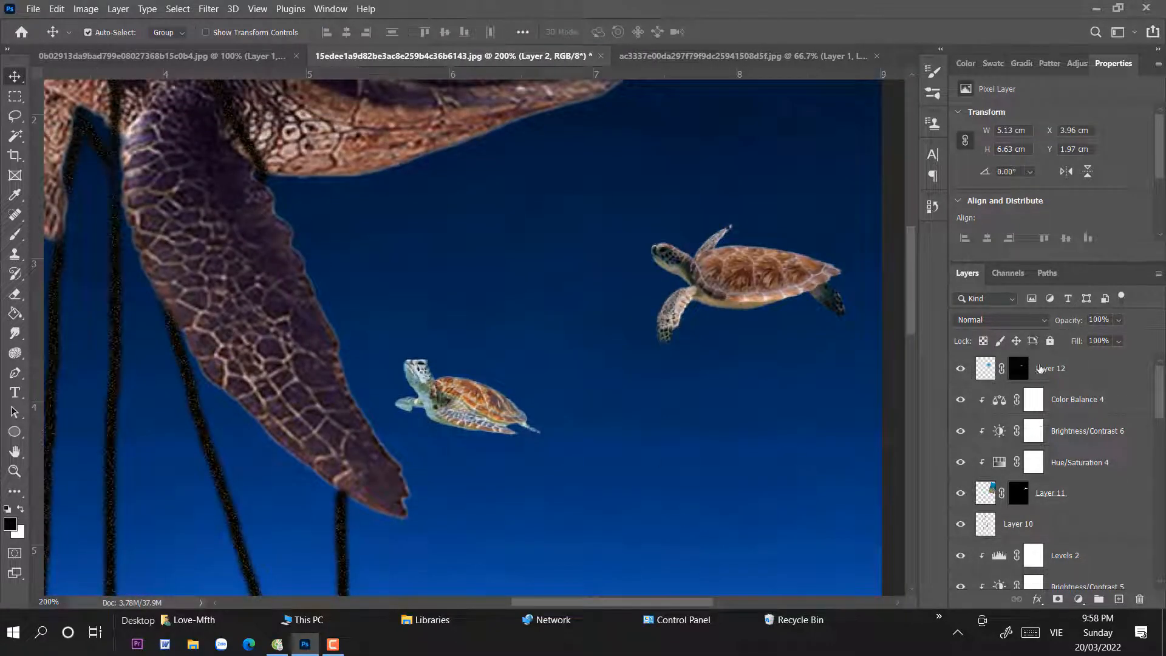
click(1041, 370)
click(1079, 599)
click(1093, 380)
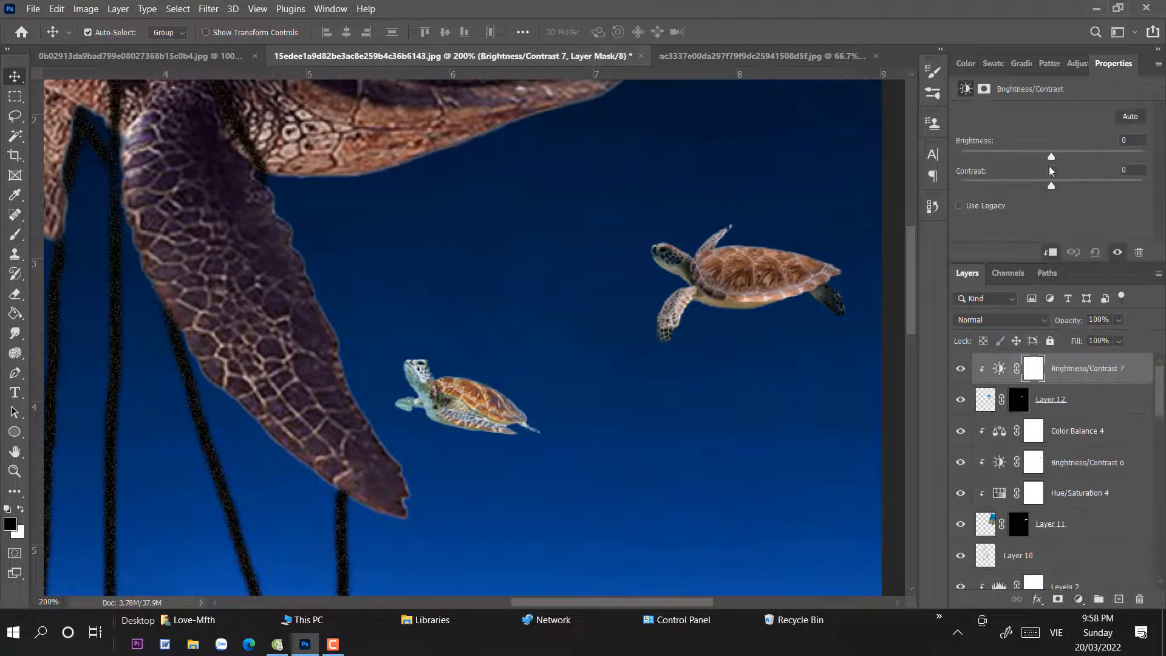
drag(1051, 157, 1024, 157)
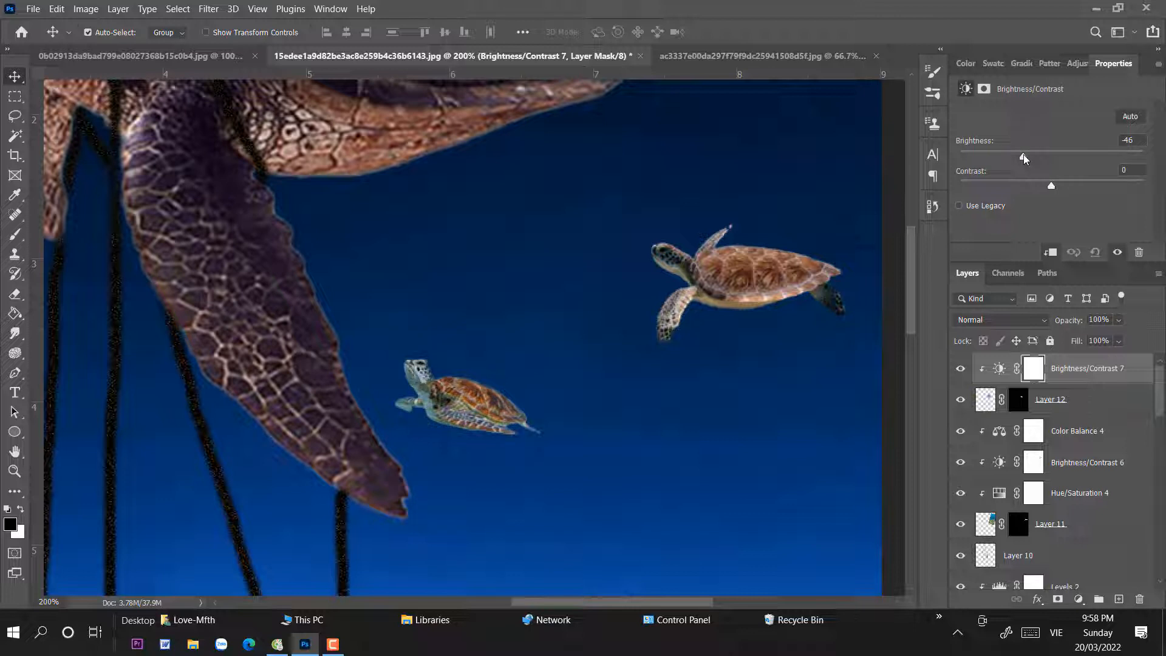
- Add a clipped Hue/Saturation adjustment to the newly placed small turtle and set the Cyans hue to +37
click(1079, 599)
click(1079, 454)
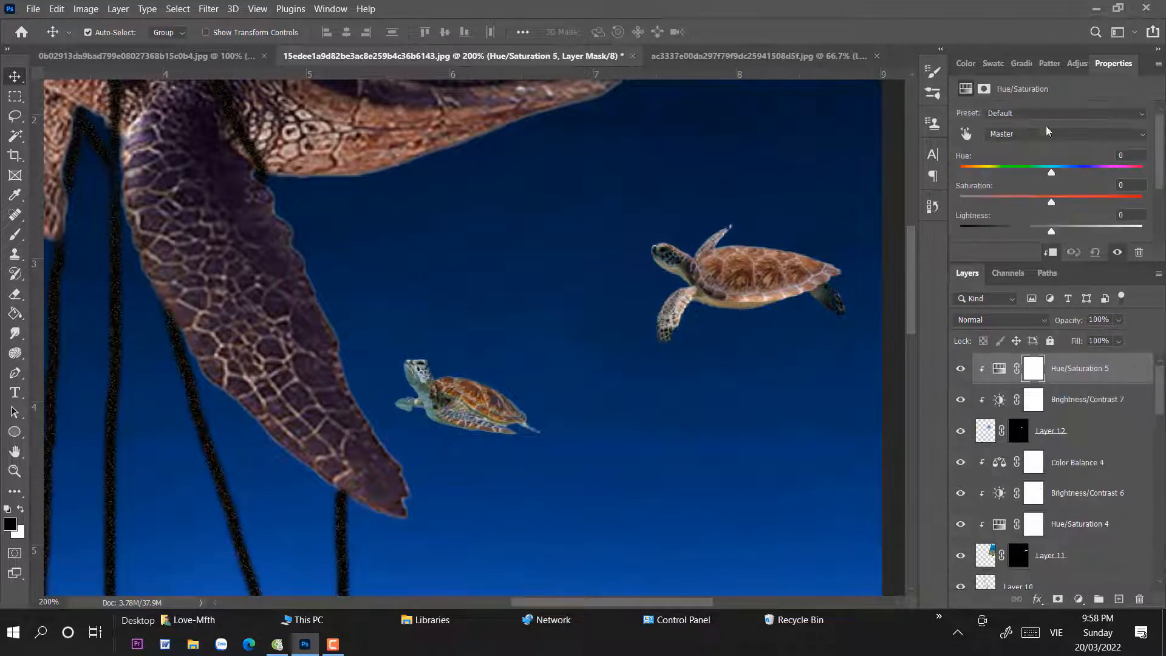
click(1058, 134)
click(1059, 185)
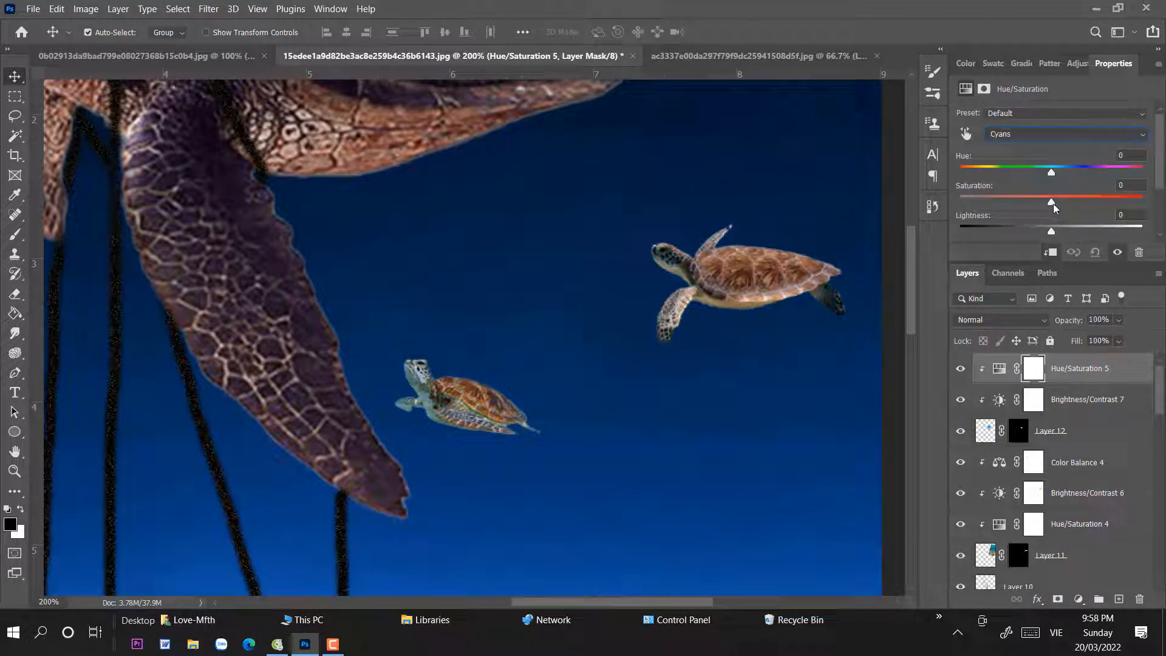
drag(1051, 176, 1086, 177)
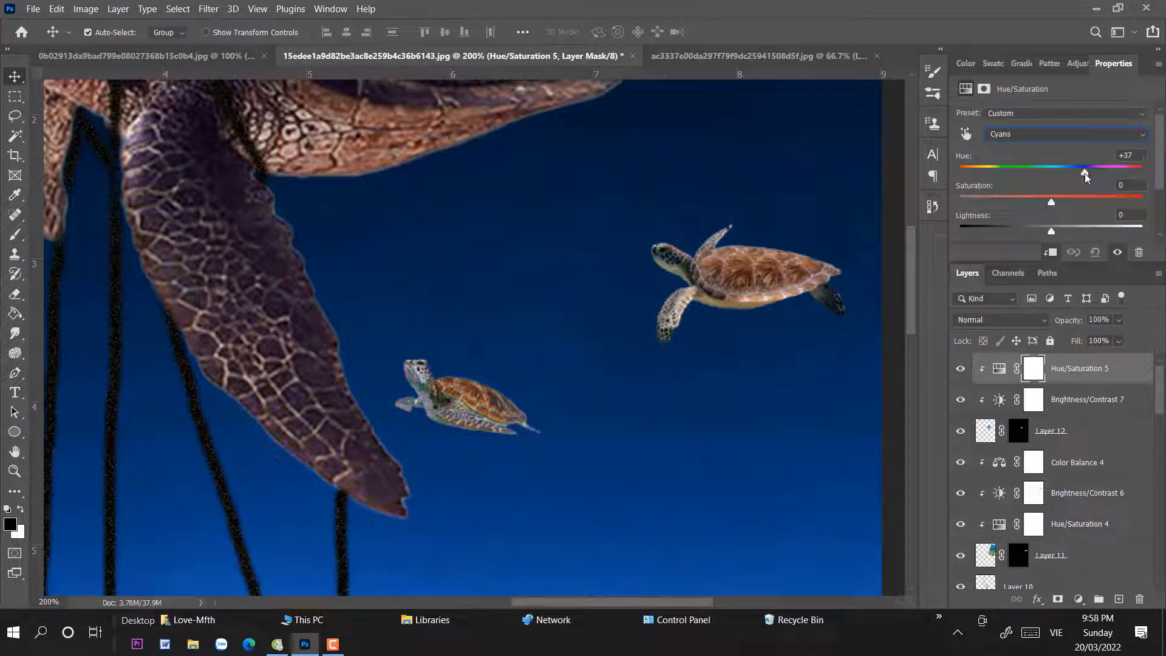
- In the same Hue/Saturation adjustment, shift the Greens hue strongly in the positive direction and lower another color range's saturation
click(1031, 139)
click(1008, 185)
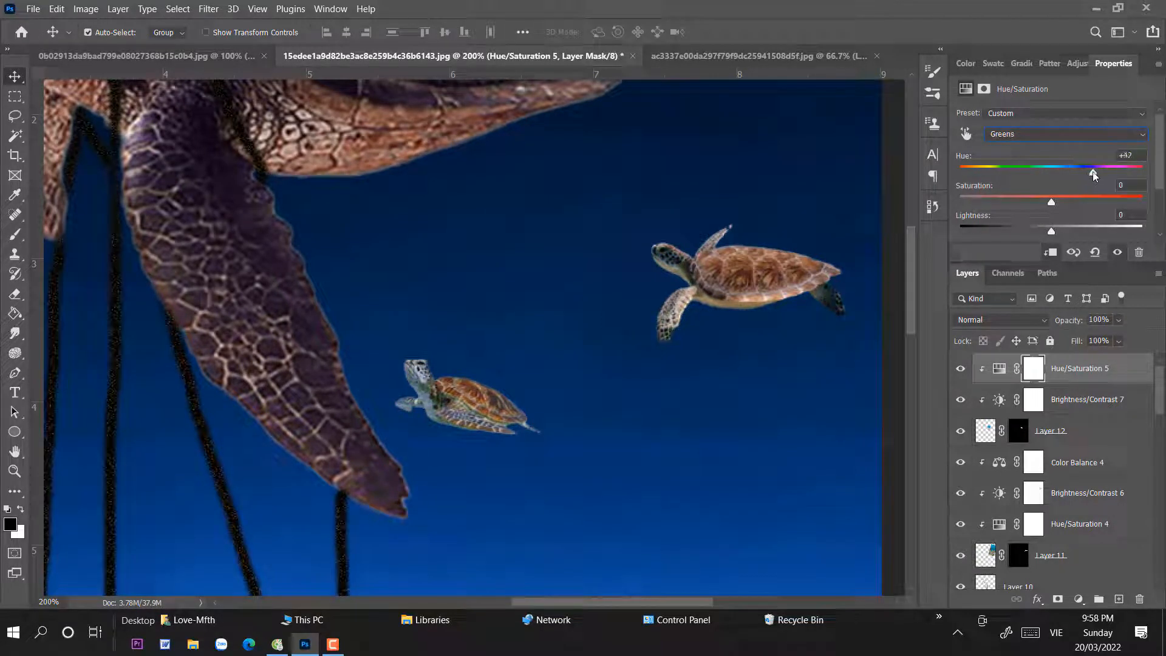
drag(1082, 171, 1111, 175)
click(1035, 135)
click(1066, 208)
drag(1037, 204, 1030, 203)
scroll(607, 253, down, 4)
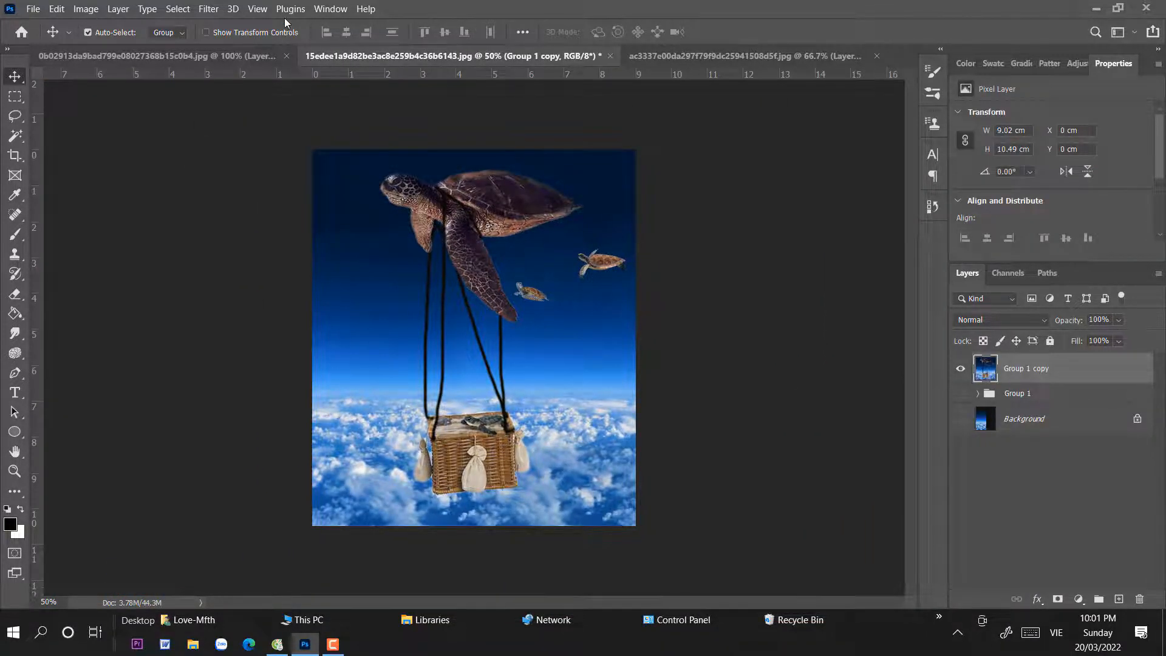
- Apply Camera Raw settings to Group 1 copy: Exposure +0.35, Contrast +21, Highlights +23, Shadows +1, Whites -25, Blacks -2, Texture +9, Vibrance +11
click(257, 8)
mouse_move(208, 12)
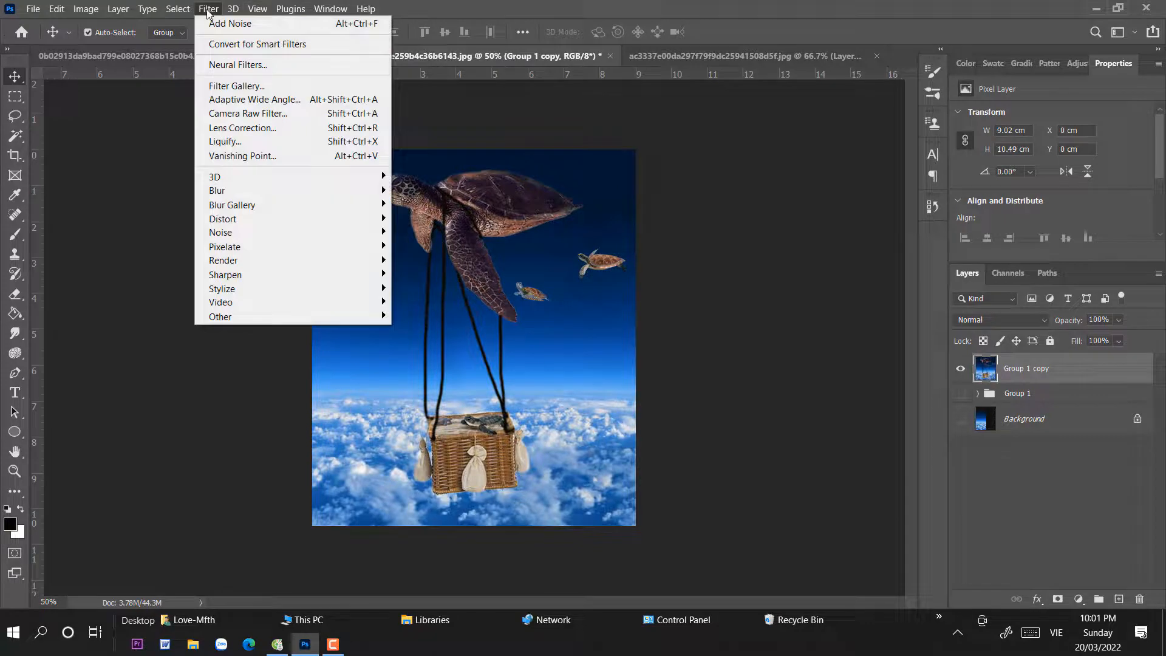
click(255, 113)
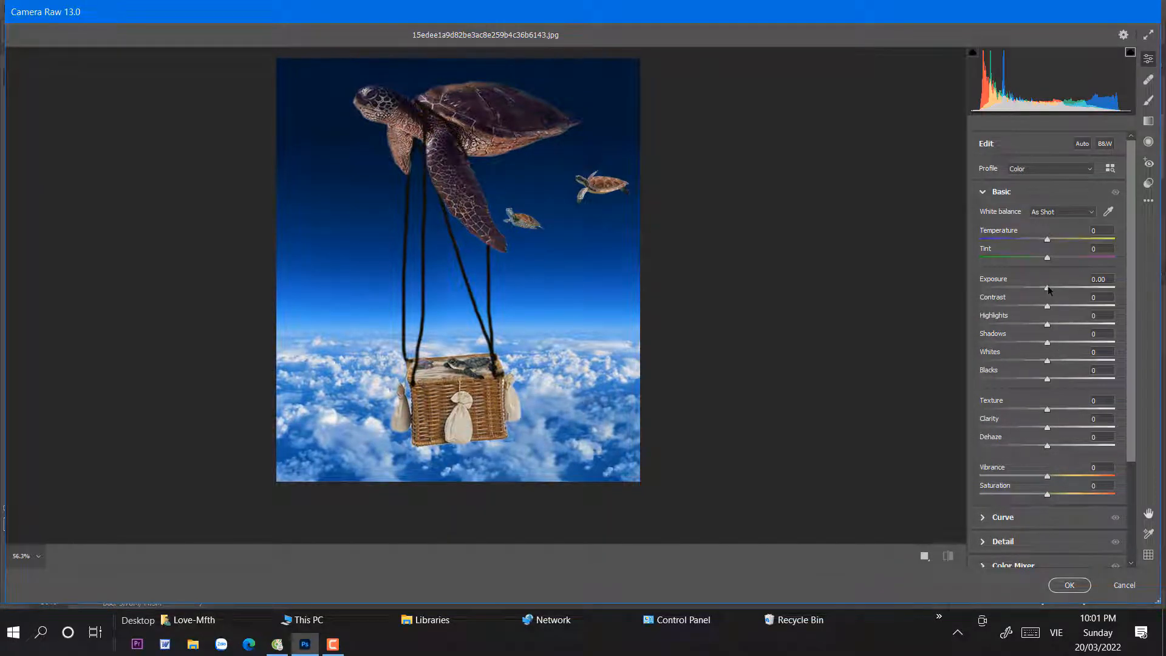
drag(1047, 287, 1046, 378)
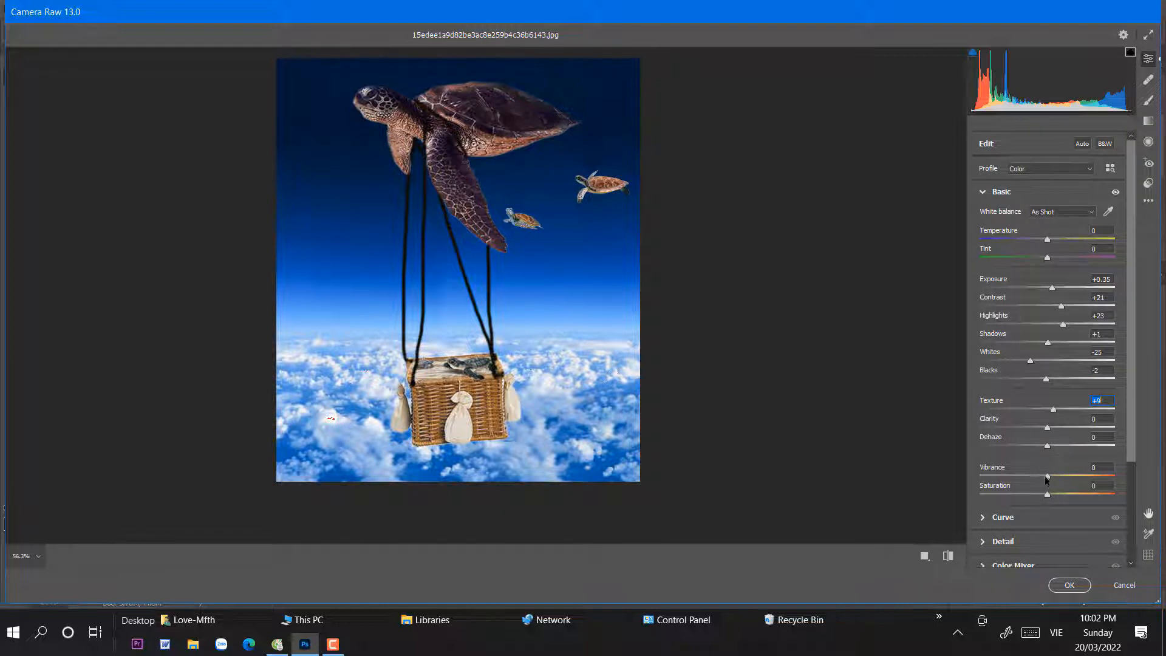
drag(1046, 477, 1069, 477)
drag(1063, 477, 1054, 477)
- In the Color Mixer's HSL adjustments, raise the Reds saturation to +50
scroll(987, 462, down, 3)
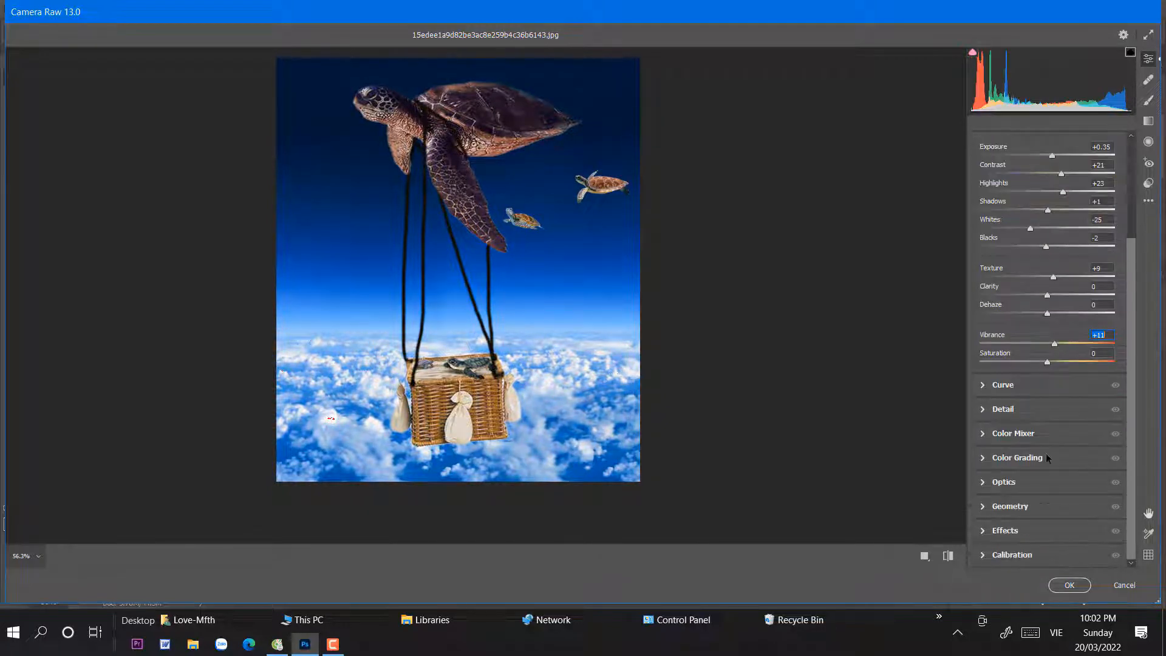
click(987, 463)
scroll(1077, 360, down, 5)
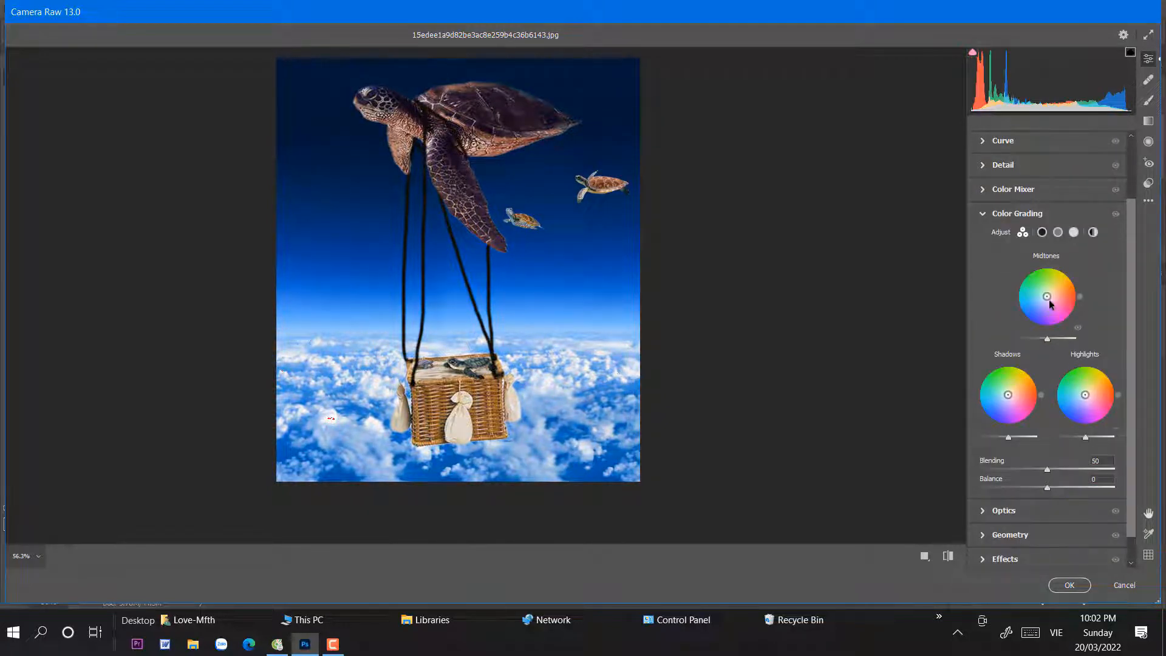
click(1035, 193)
scroll(1053, 247, down, 1)
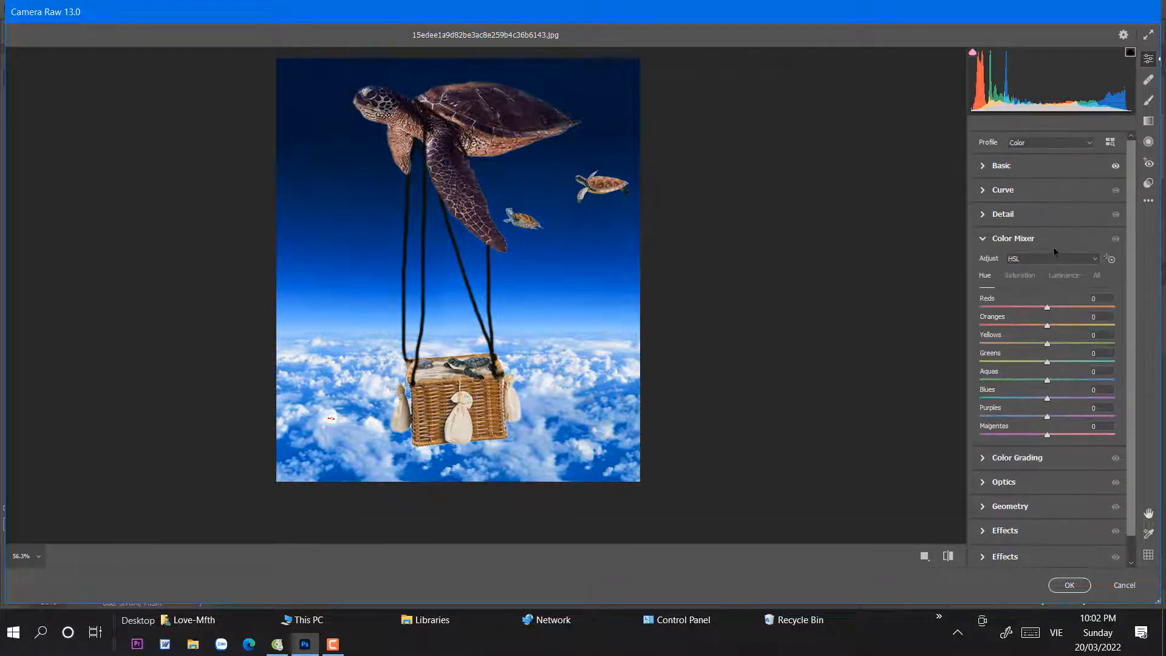
click(1013, 280)
drag(1068, 308, 1081, 307)
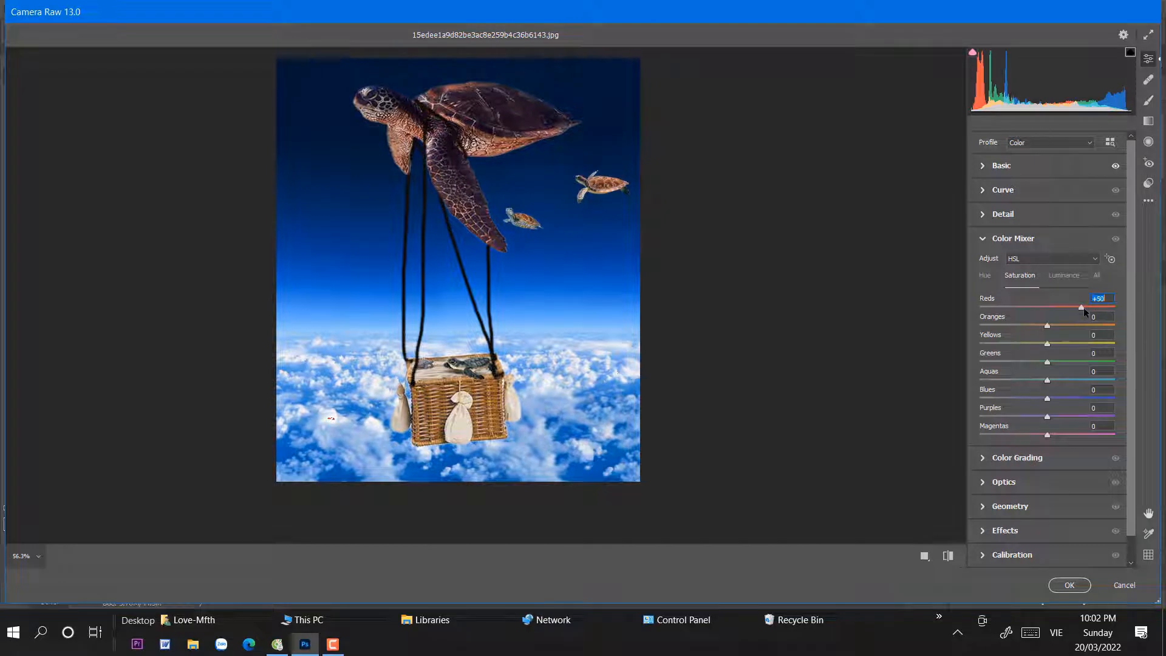
- Set the Color Mixer hues to Aquas +100, Blues -21 and Purples -80, shift Oranges moderately negative, and apply the Camera Raw grading
click(985, 275)
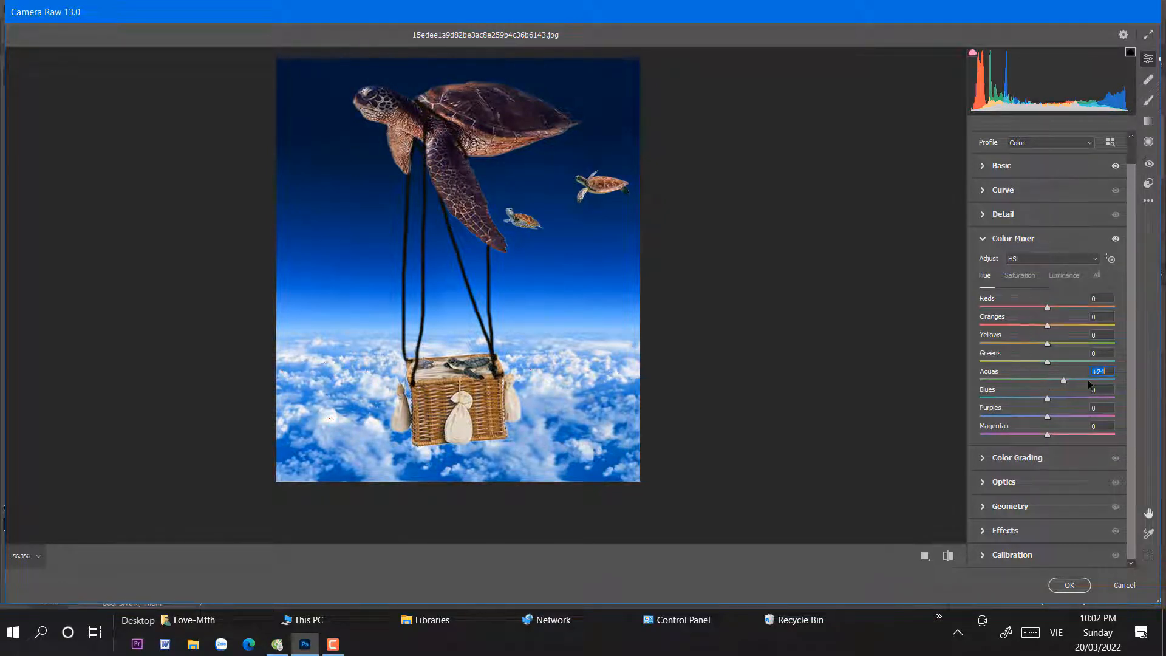
drag(1087, 380, 1133, 381)
click(1036, 399)
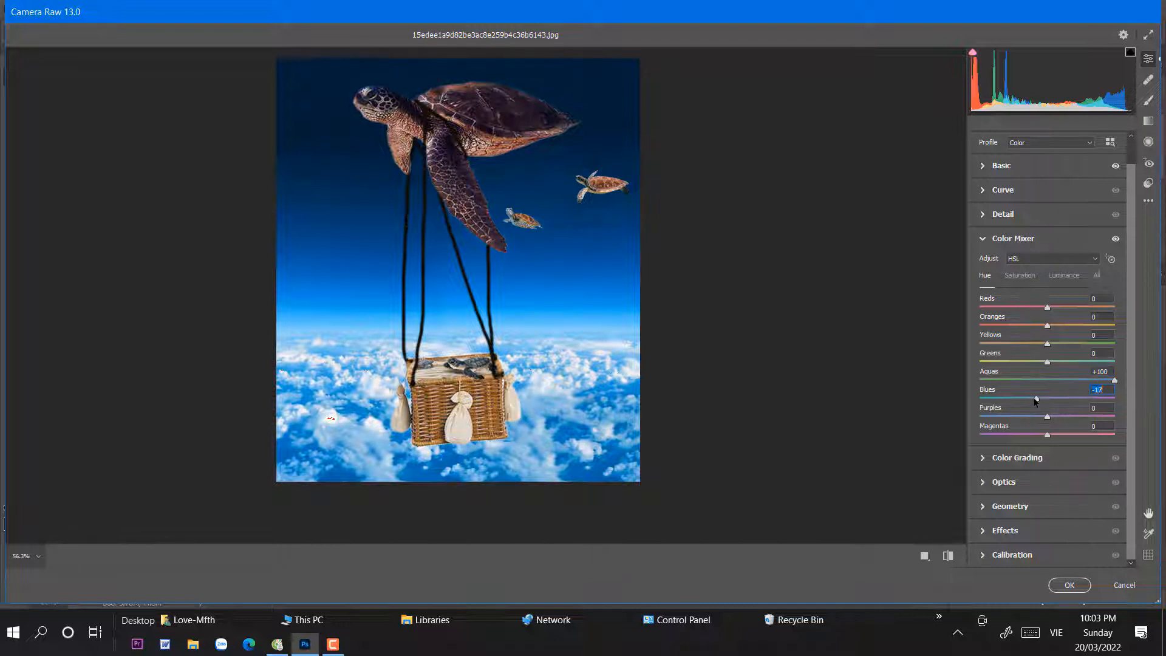
drag(1033, 397, 992, 417)
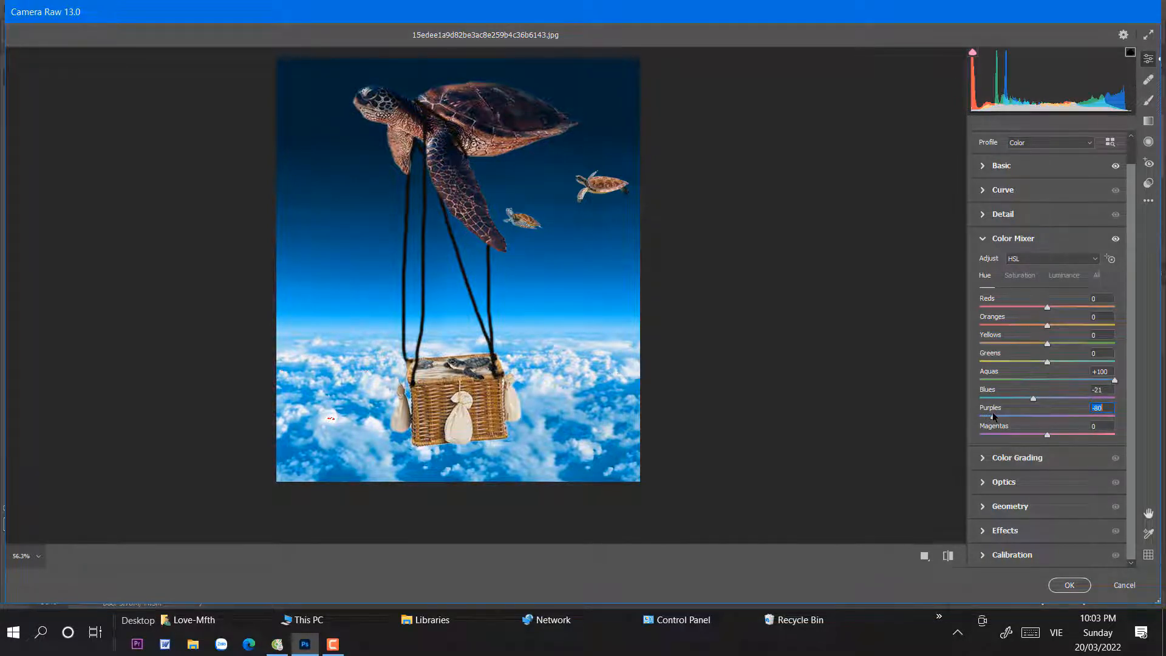
mouse_move(1047, 325)
mouse_down()
mouse_move(997, 330)
mouse_move(1070, 308)
mouse_move(1024, 326)
mouse_up()
click(1070, 585)
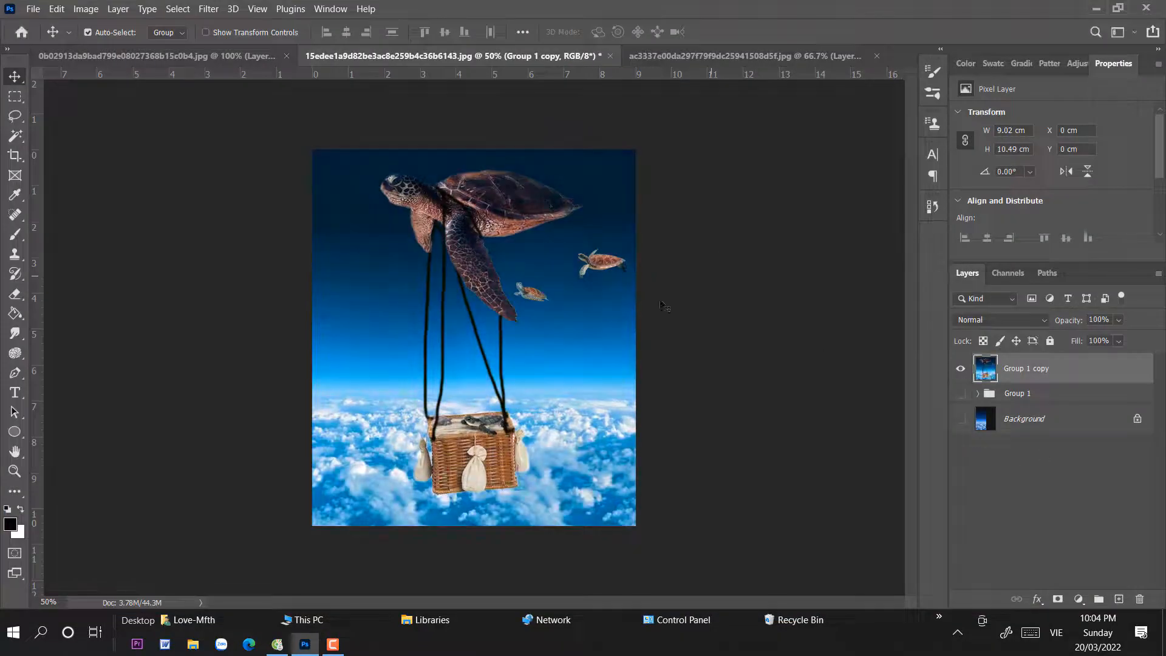